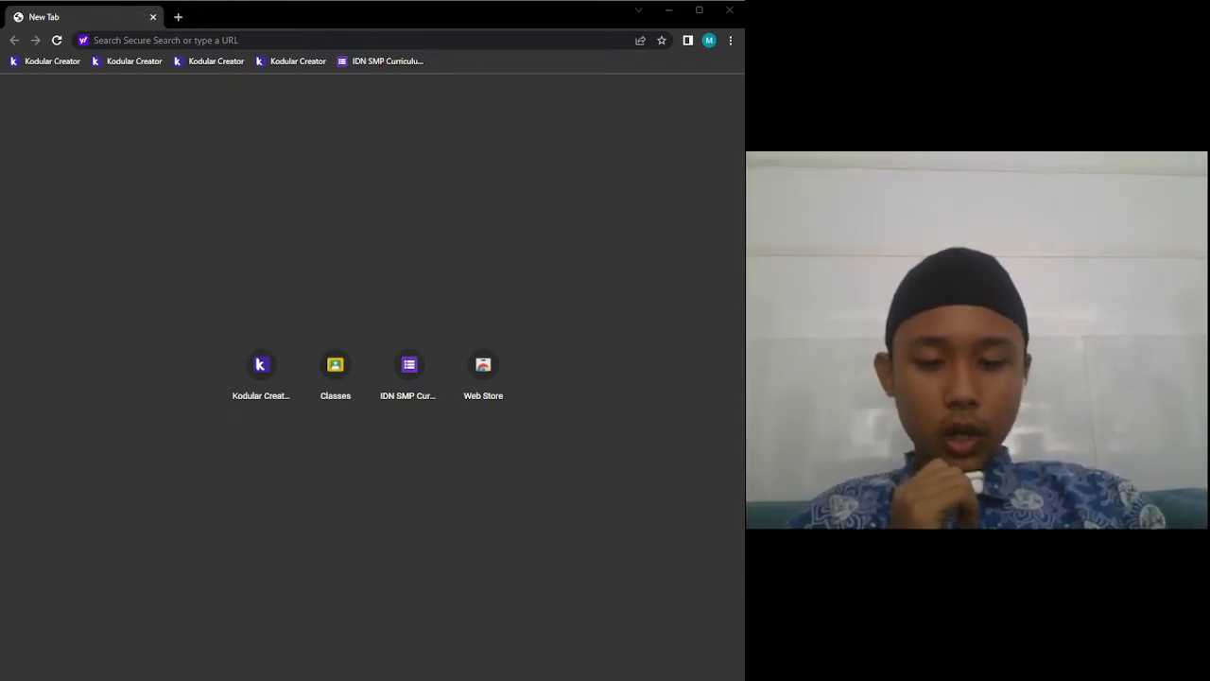
Go to kodular.io and launch Kodular Creator in a new tab via CREATE APPS!
{"action": "left_click", "coordinate": [201, 41]}
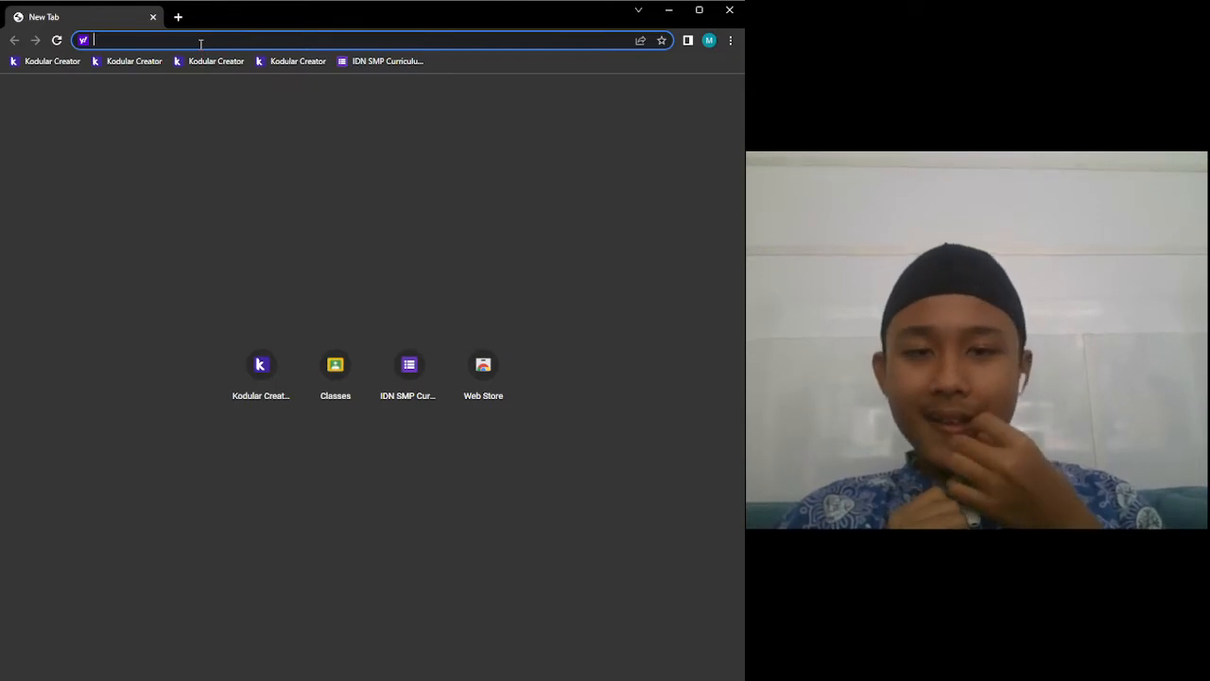
{"action": "type", "text": "kod"}
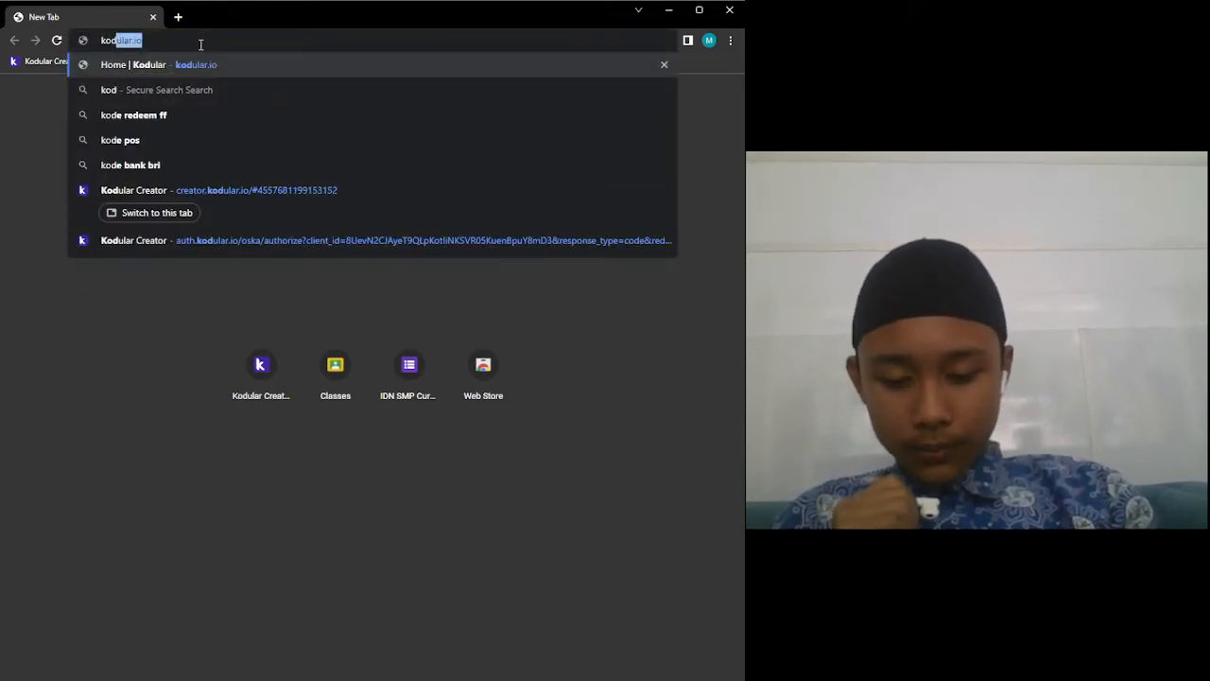
{"action": "type", "text": "i"}
{"action": "key", "text": "BackSpace"}
{"action": "type", "text": "ula"}
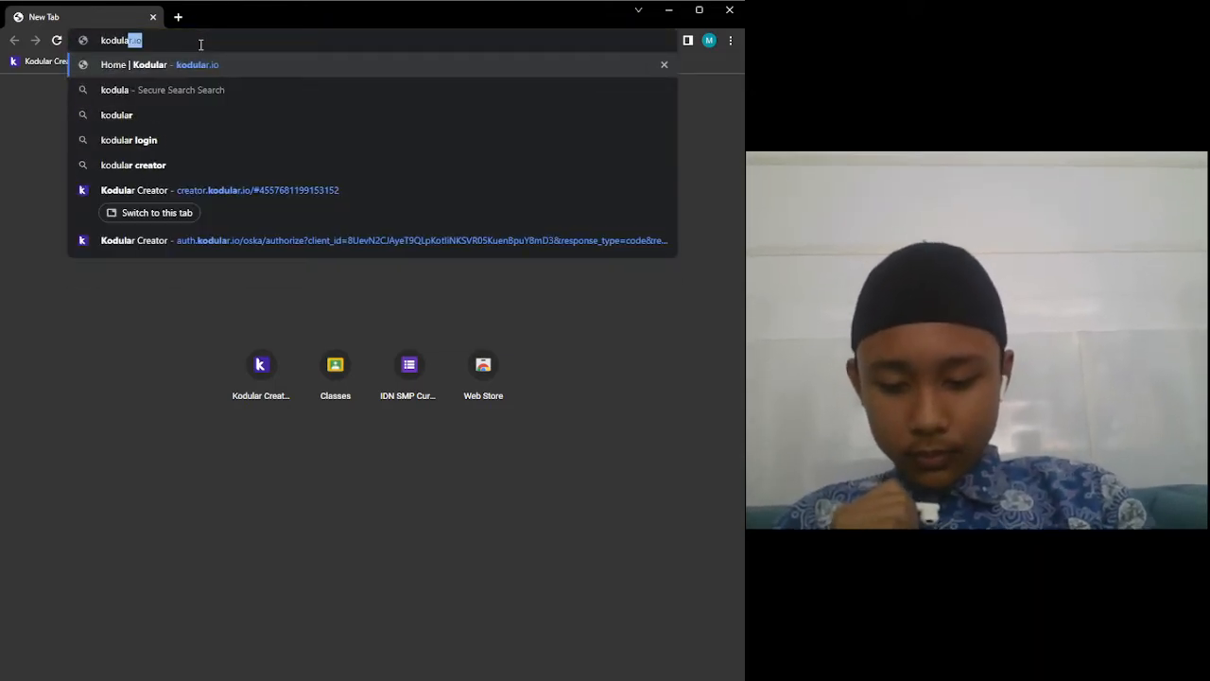
{"action": "type", "text": "r.io"}
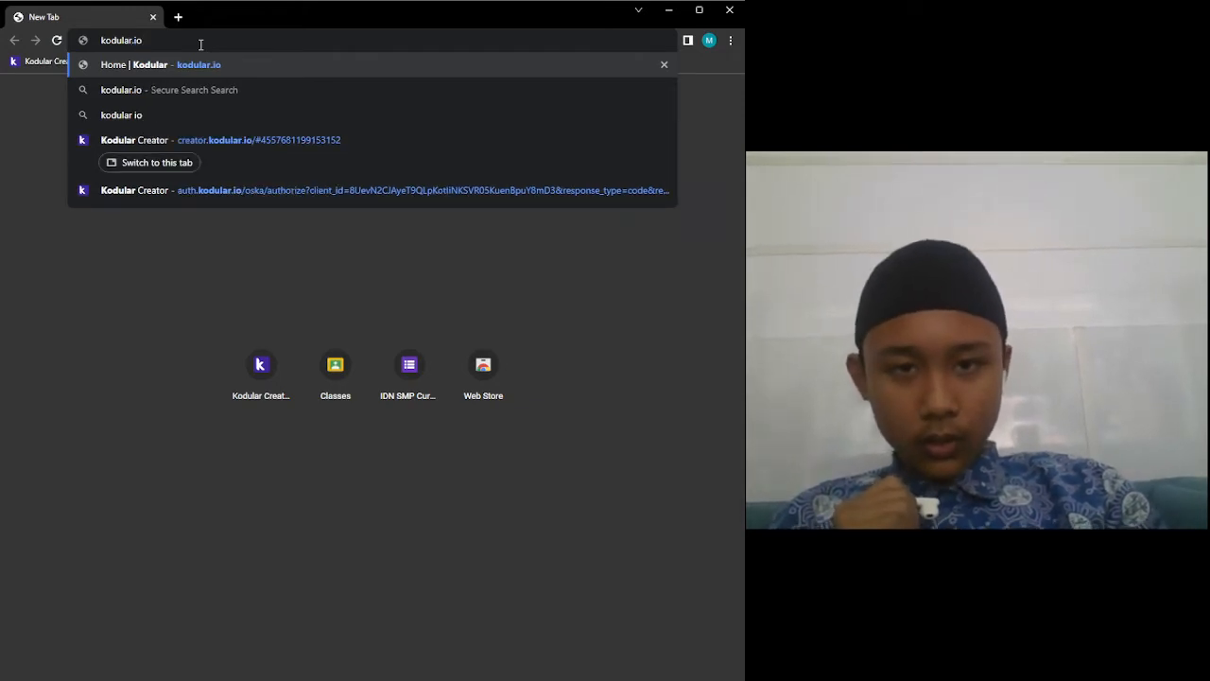
{"action": "key", "text": "Return"}
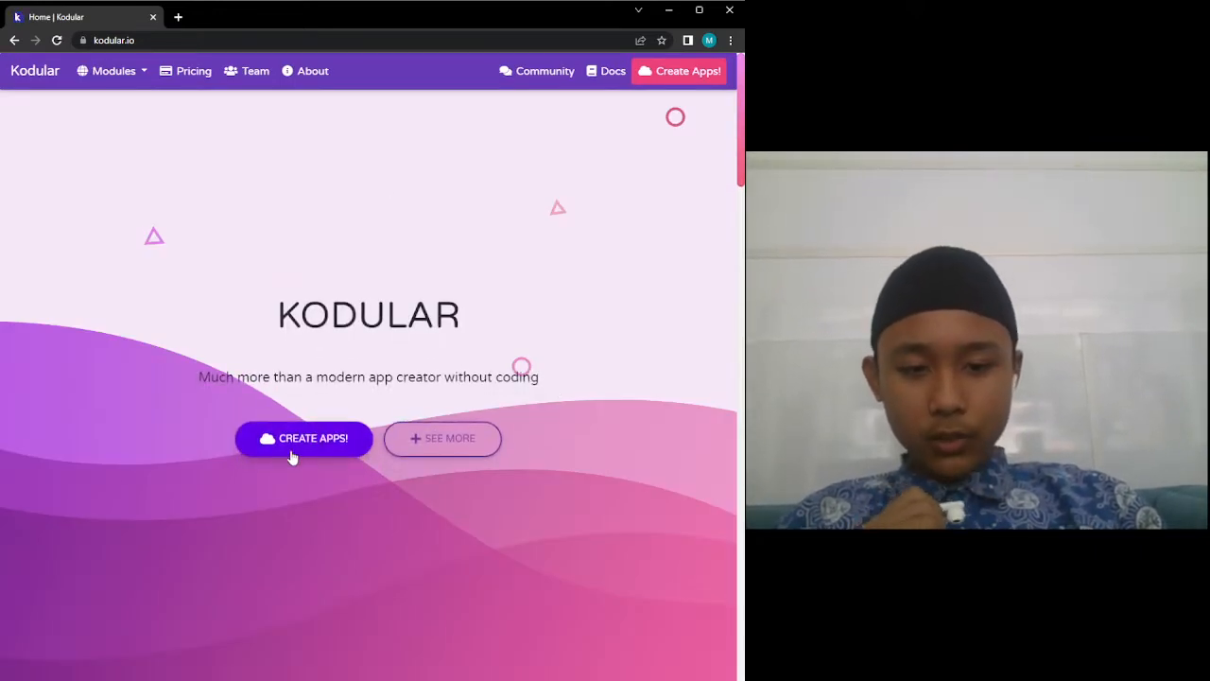
{"action": "left_click", "coordinate": [292, 450]}
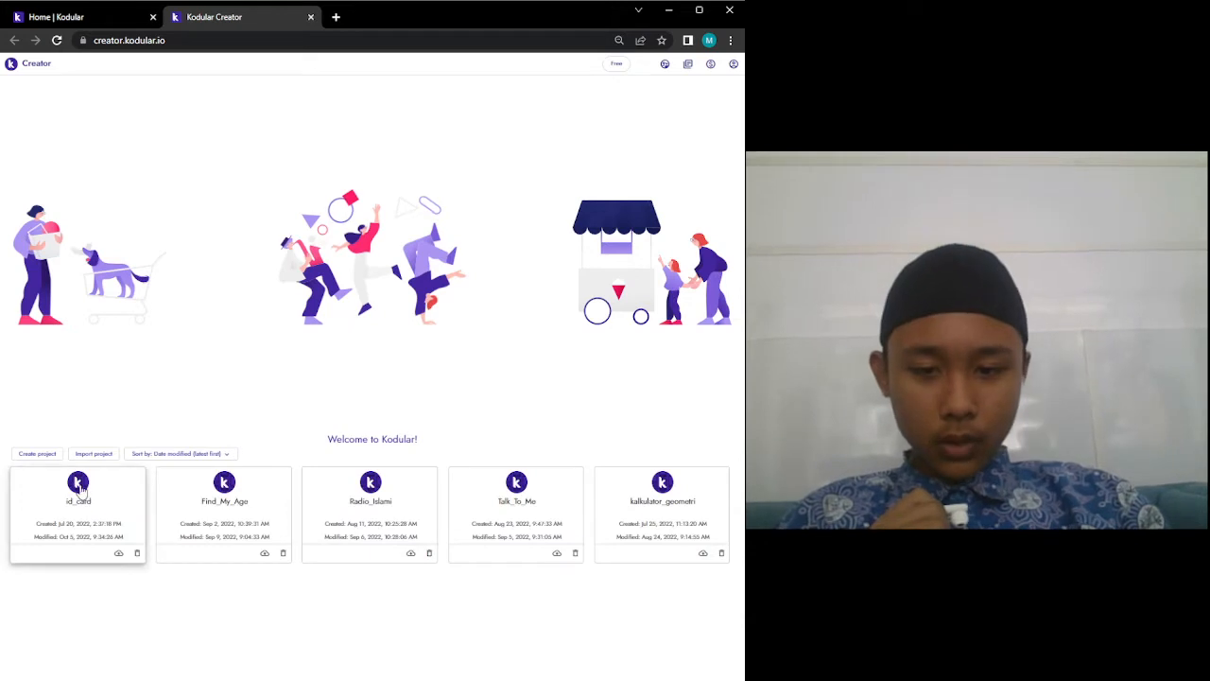
Create a new project named Id_Card and continue to the next screen.
{"action": "left_click", "coordinate": [38, 453]}
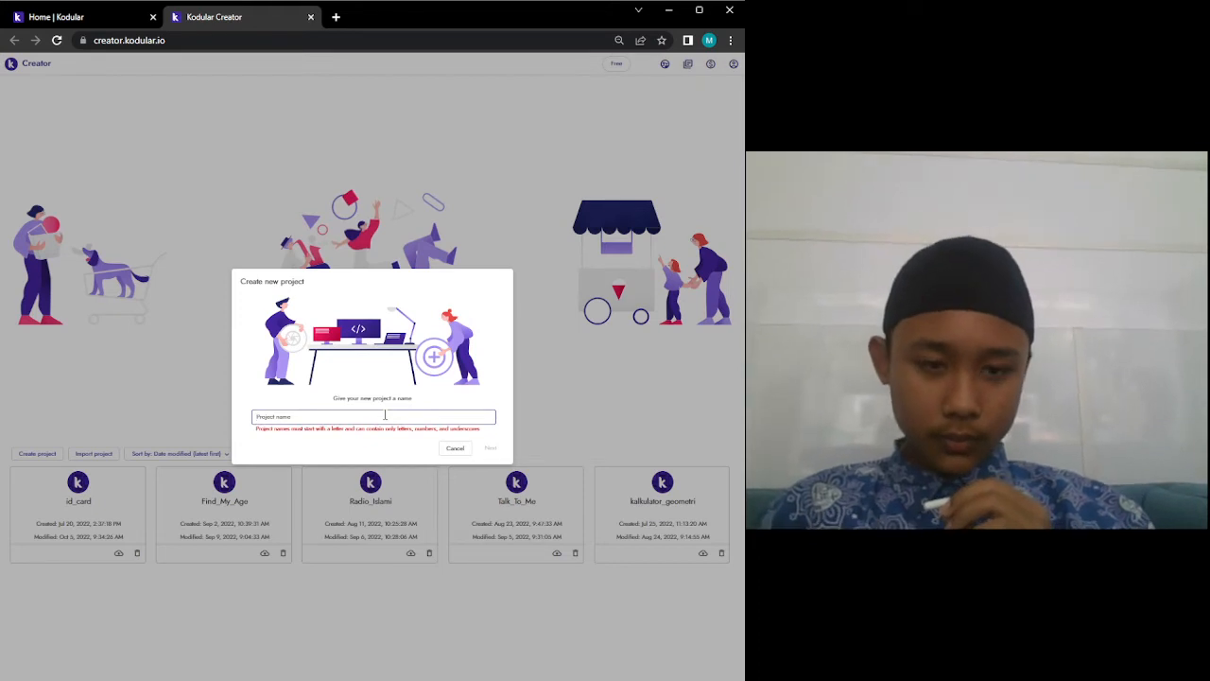
{"action": "type", "text": "l"}
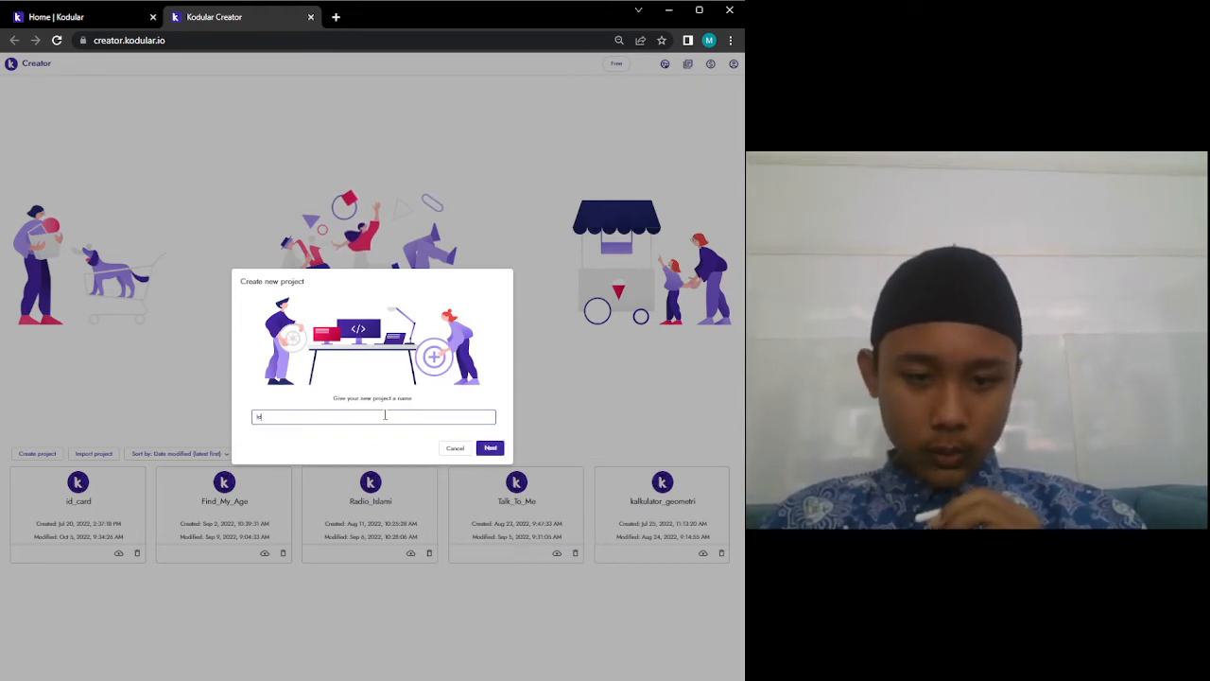
{"action": "type", "text": "d"}
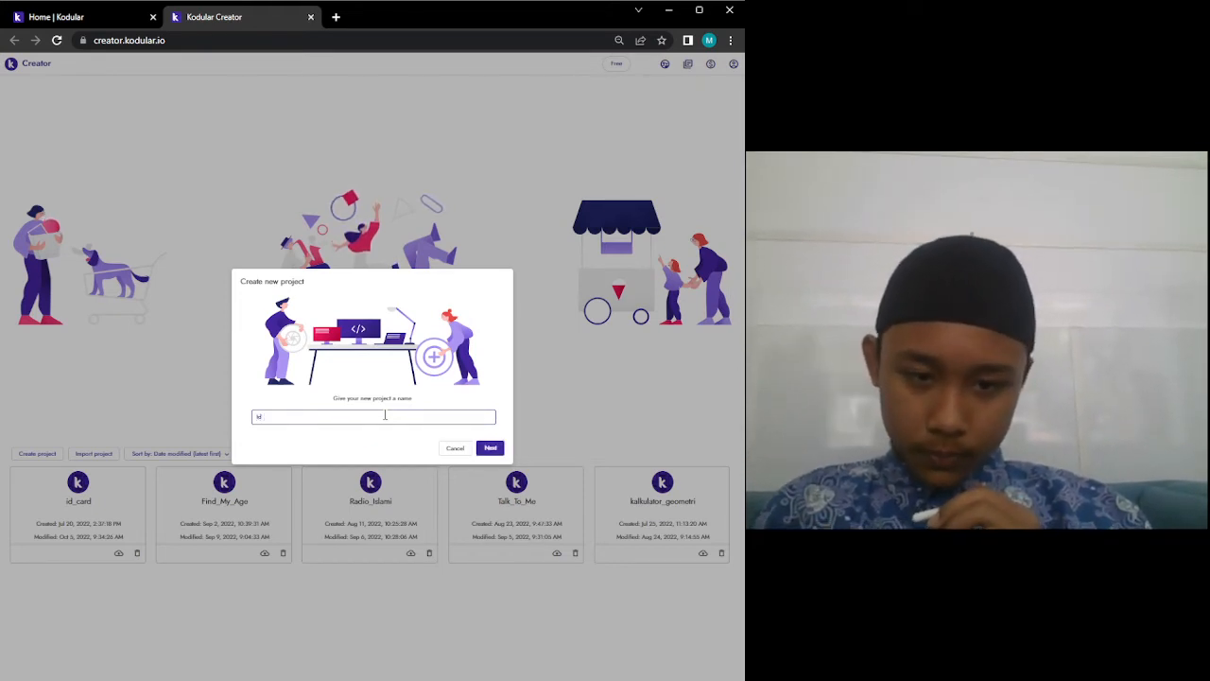
{"action": "type", "text": " Card"}
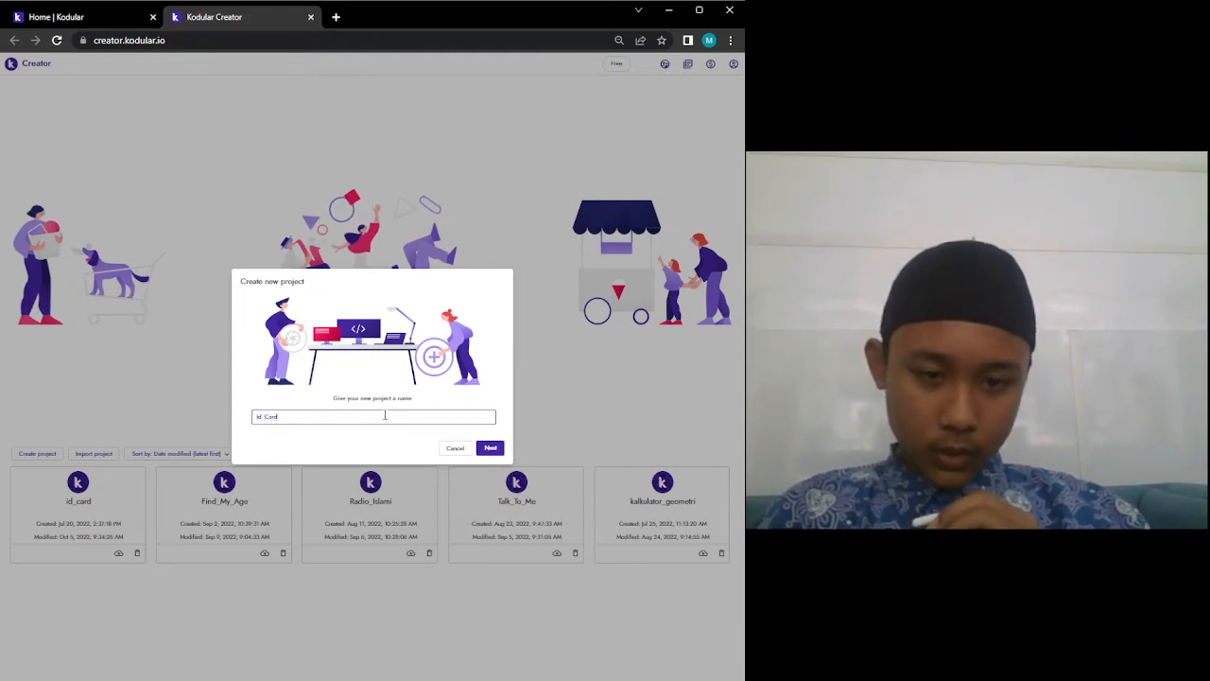
{"action": "key", "text": "Return"}
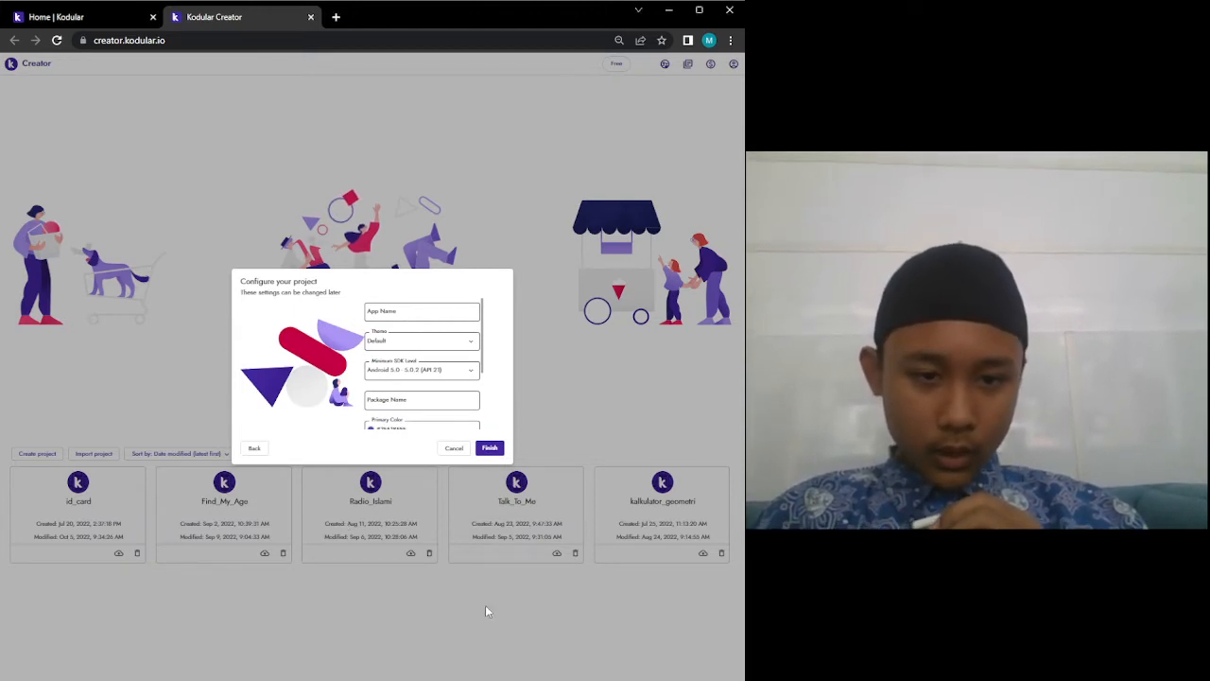
Set App Name to 'Id Card' and Minimum SDK to Android 5.0 (API 21).
{"action": "left_click", "coordinate": [417, 315]}
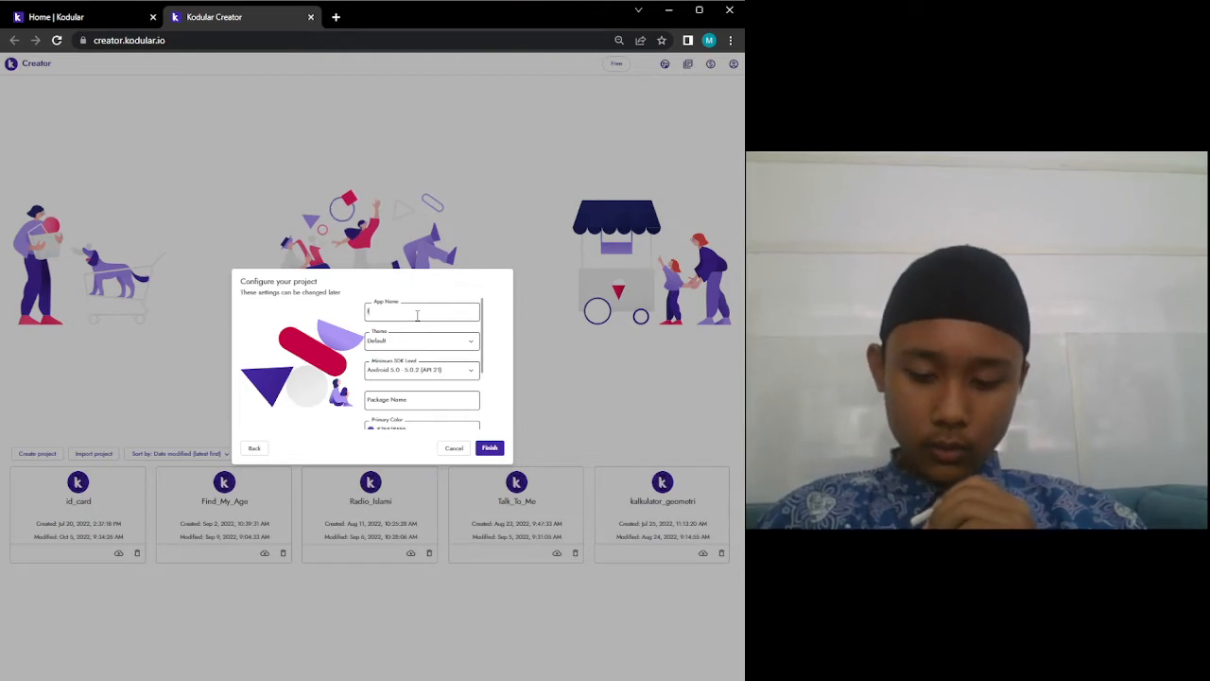
{"action": "type", "text": "id"}
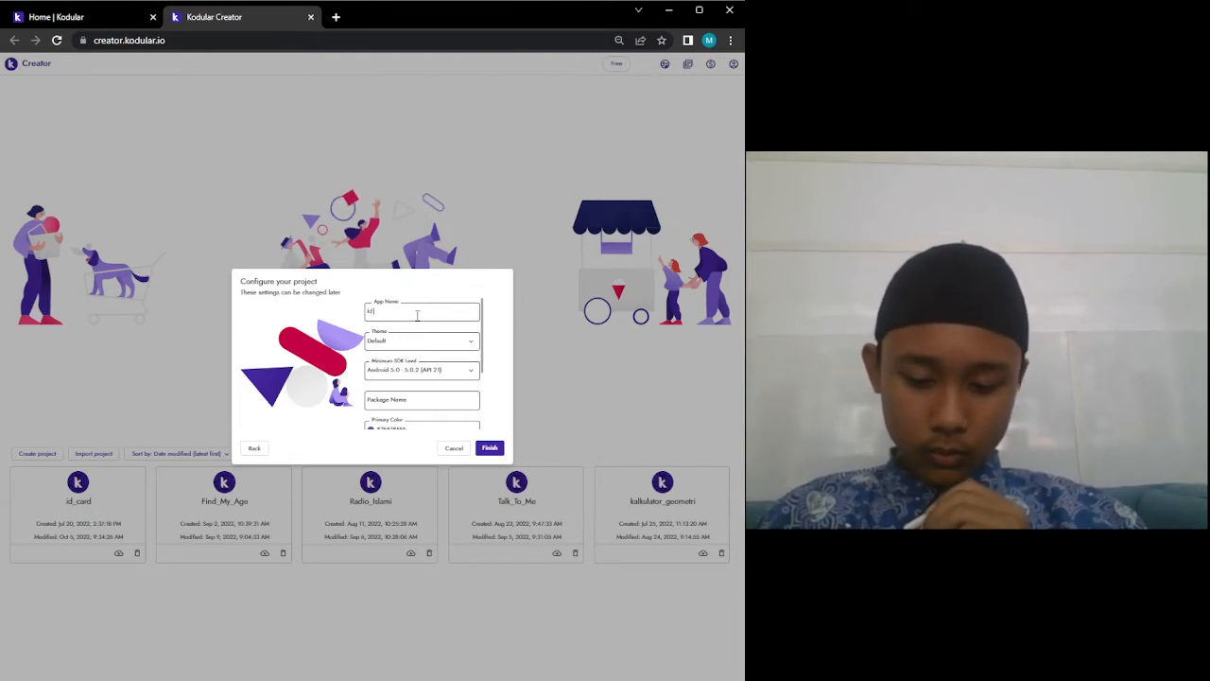
{"action": "type", "text": " Car"}
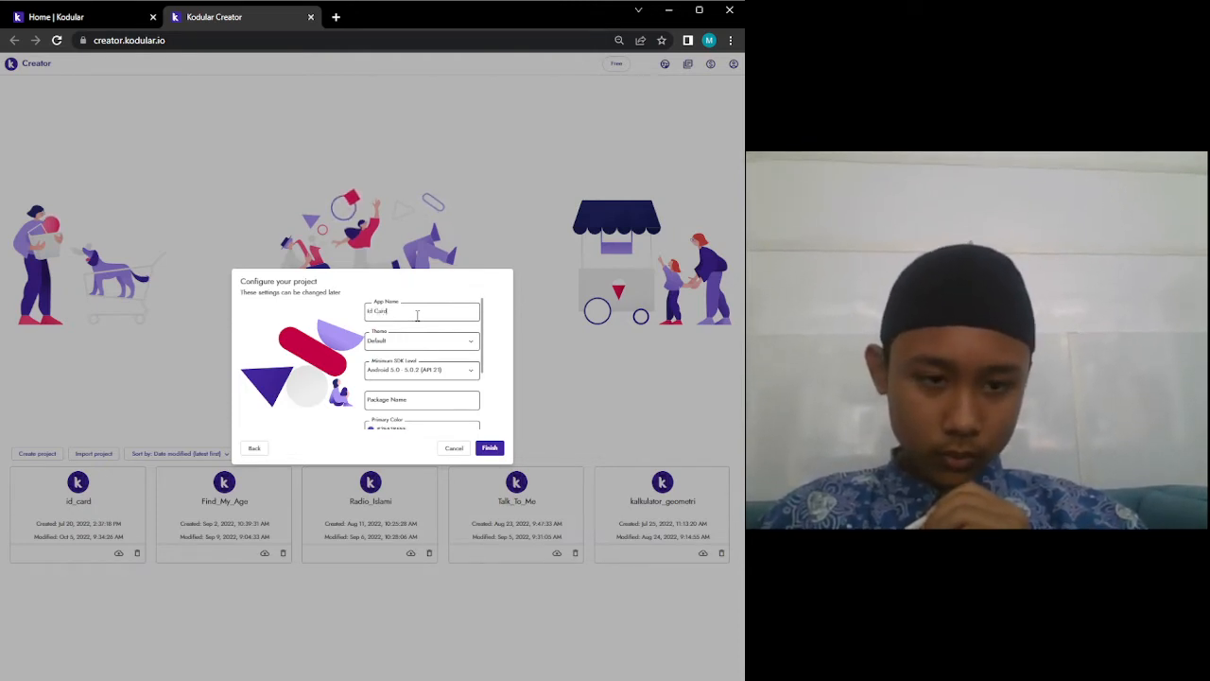
{"action": "type", "text": "d"}
{"action": "scroll", "coordinate": [428, 359], "scroll_direction": "down", "scroll_amount": 1}
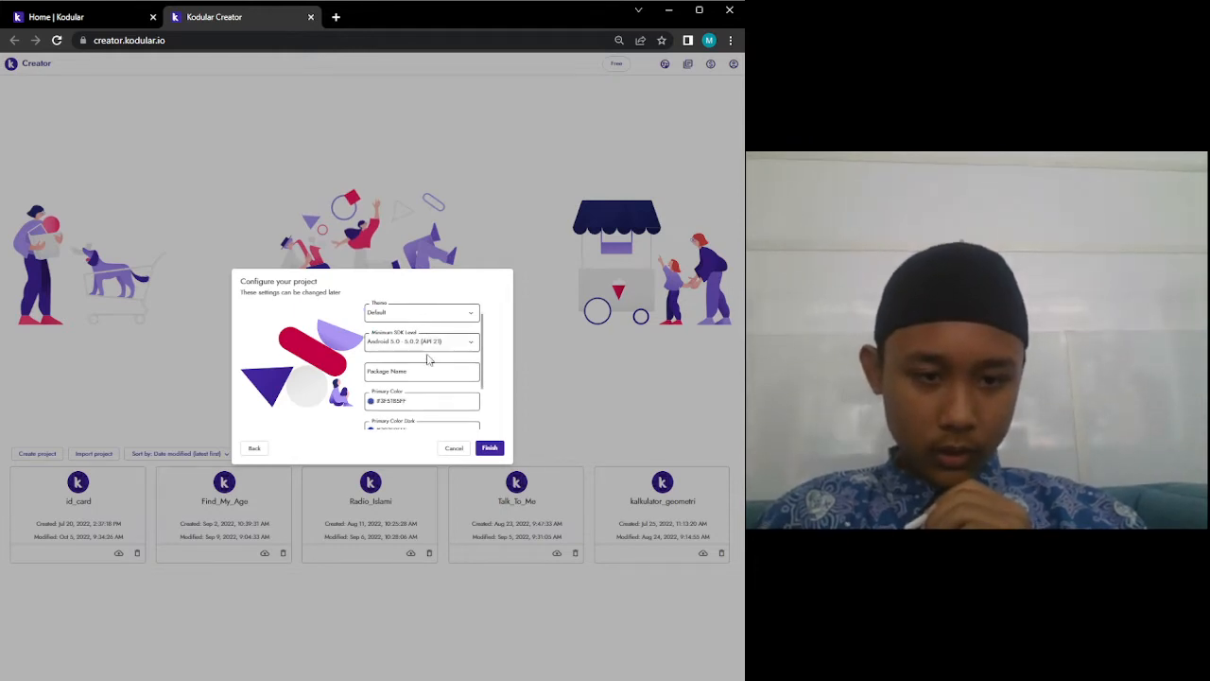
{"action": "left_click", "coordinate": [426, 346]}
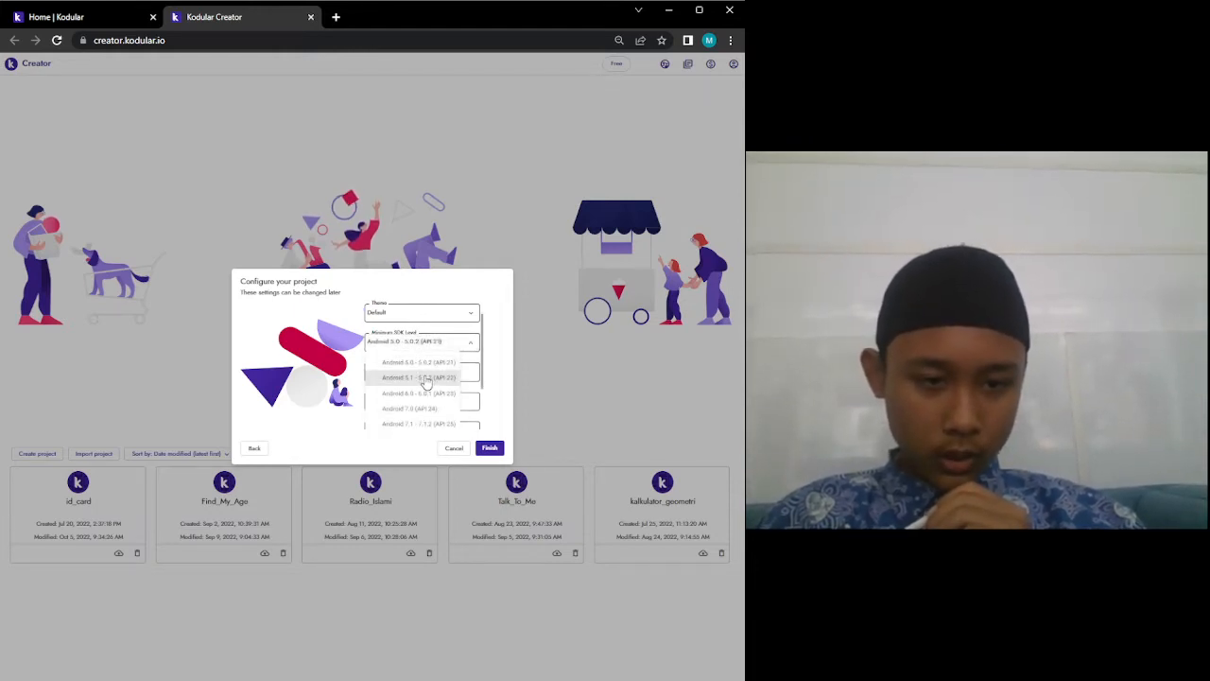
{"action": "scroll", "coordinate": [424, 383], "scroll_direction": "down", "scroll_amount": 2}
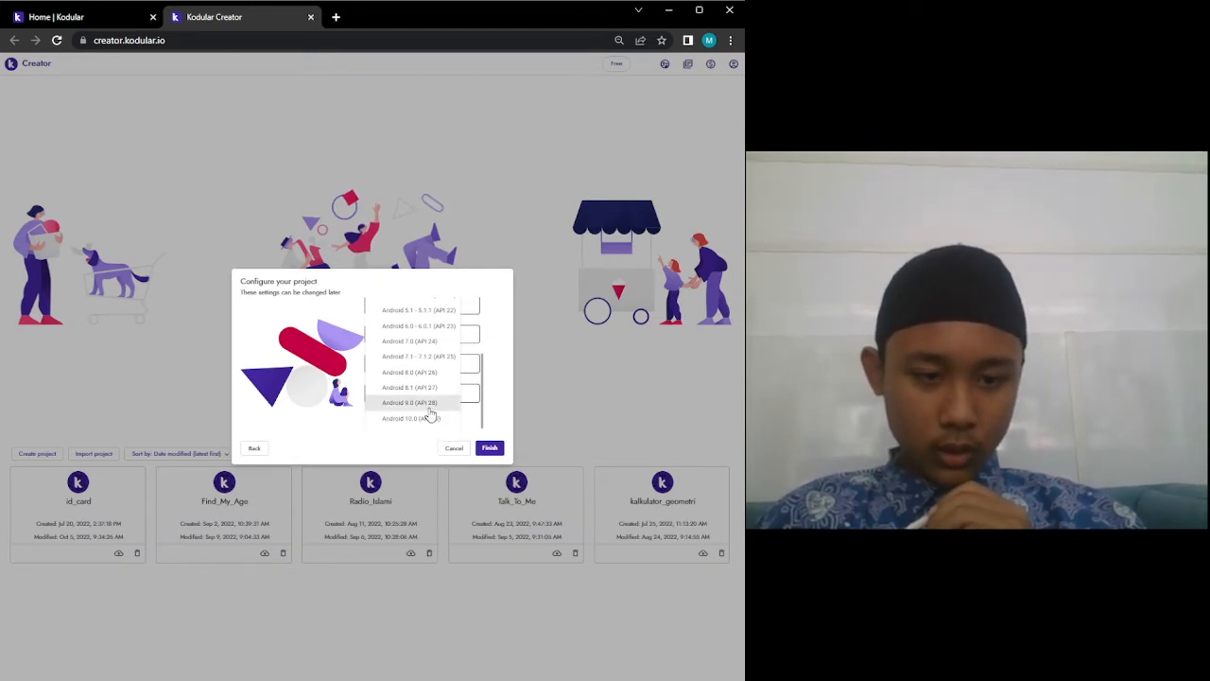
{"action": "left_click", "coordinate": [425, 418]}
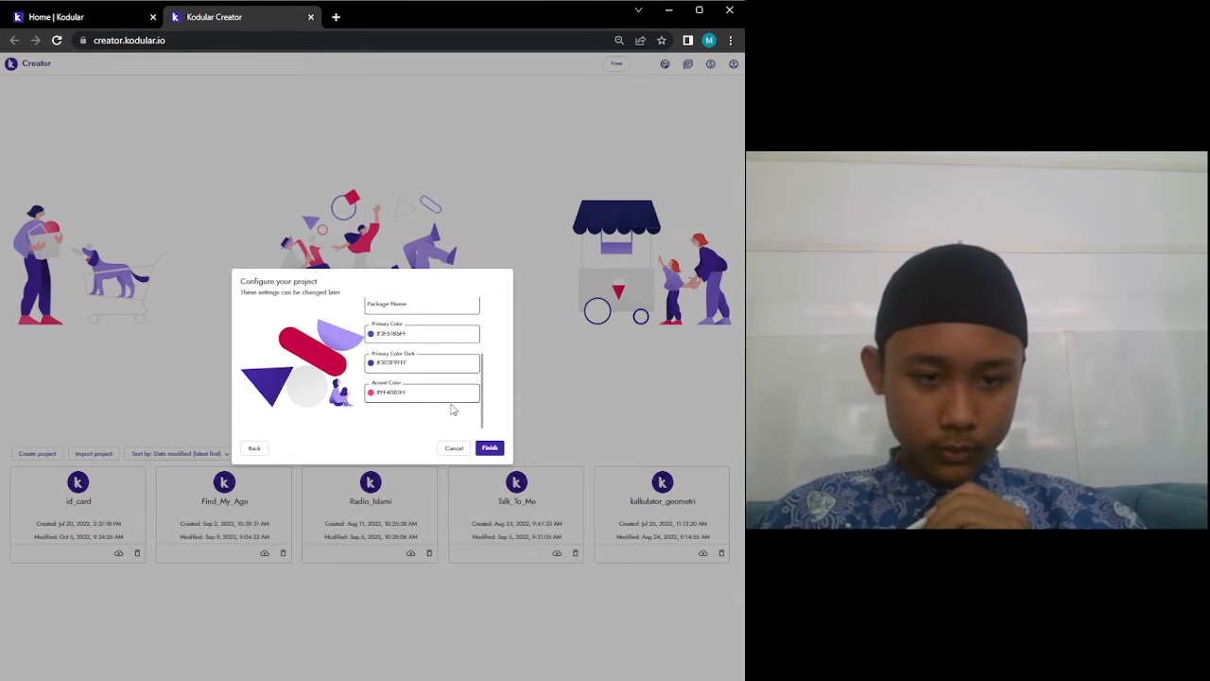
{"action": "scroll", "coordinate": [452, 409], "scroll_direction": "up", "scroll_amount": 2}
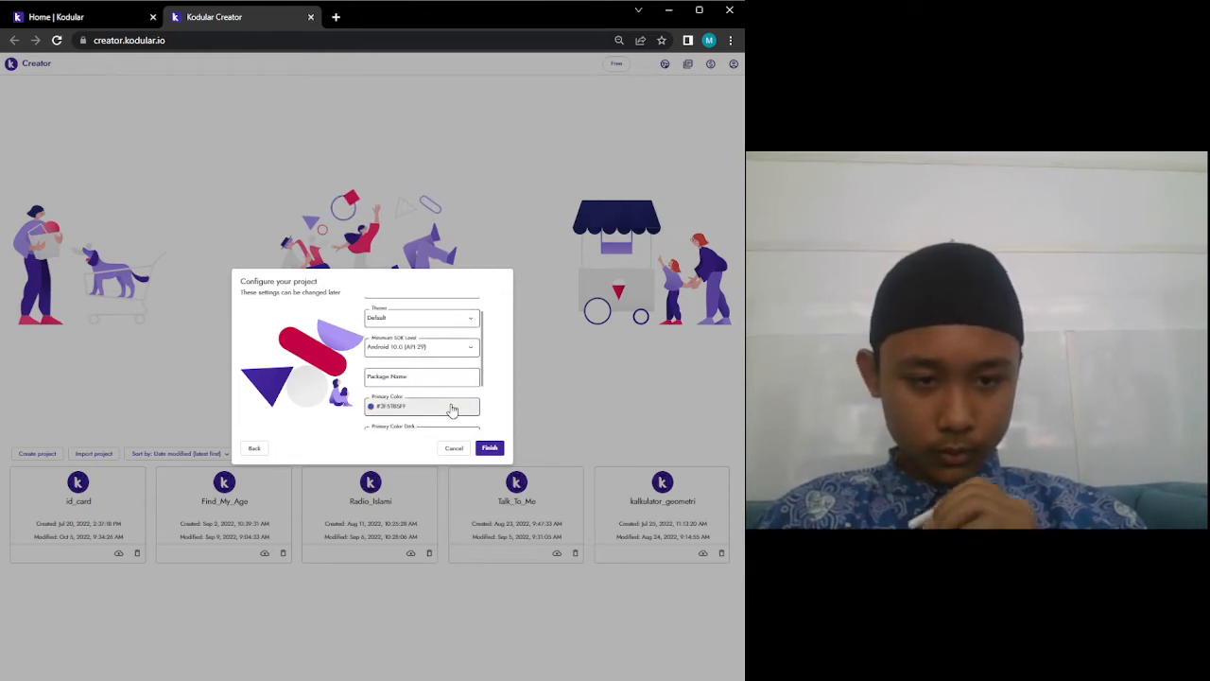
{"action": "left_click", "coordinate": [411, 347]}
{"action": "left_click", "coordinate": [413, 374]}
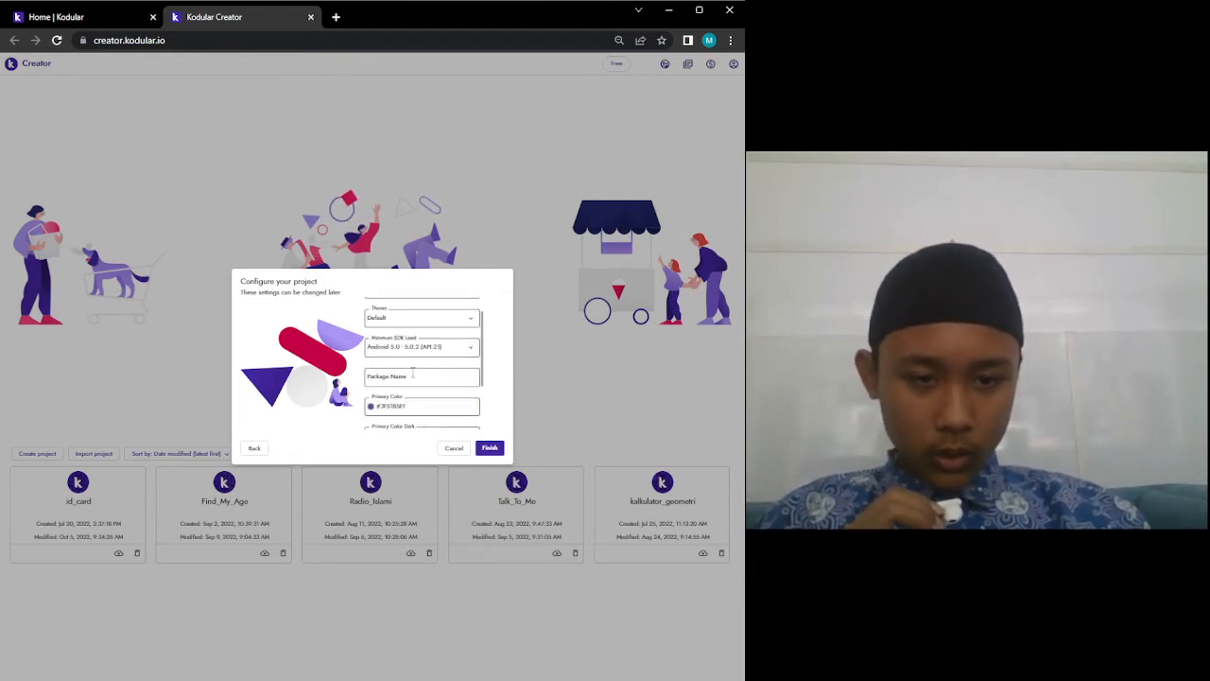
Leave the package name empty and finish creating the project.
{"action": "scroll", "coordinate": [407, 359], "scroll_direction": "down", "scroll_amount": 1}
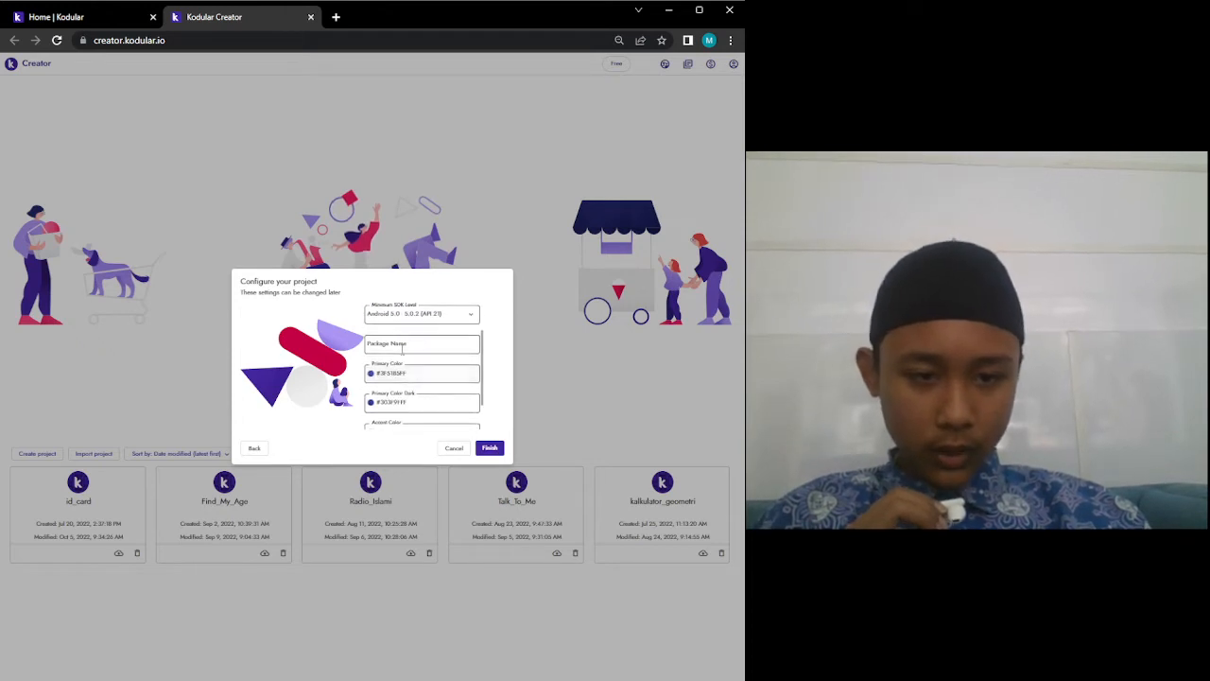
{"action": "left_click", "coordinate": [392, 348]}
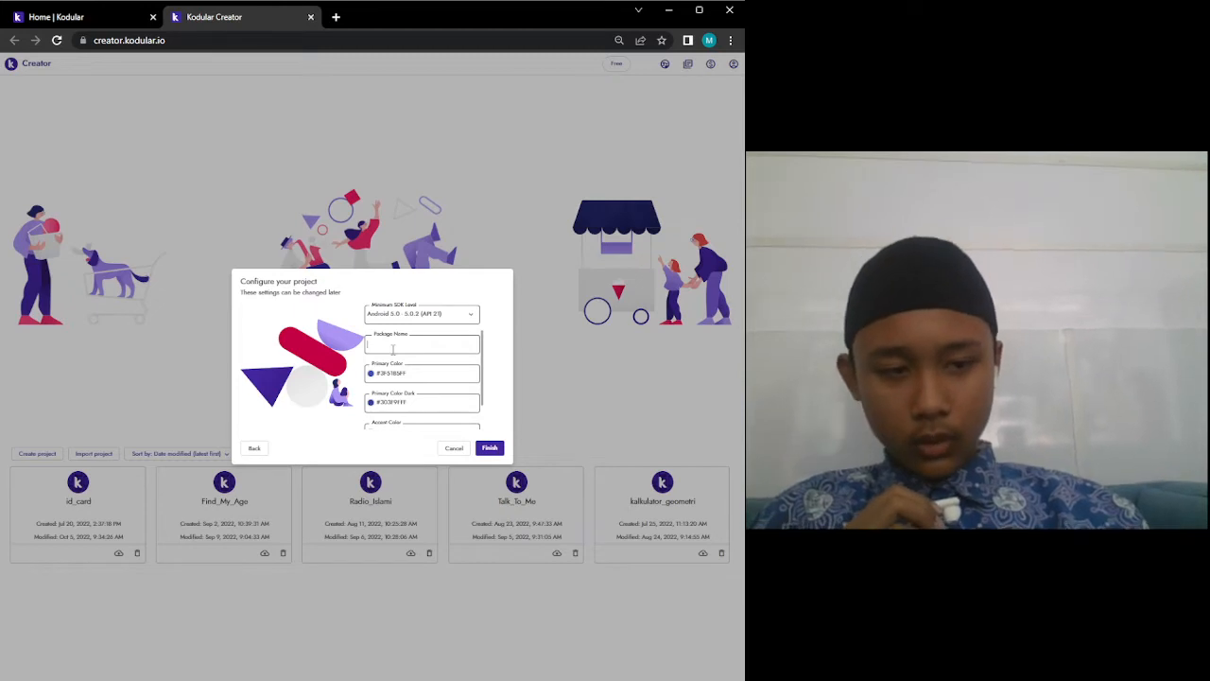
{"action": "type", "text": "idcar"}
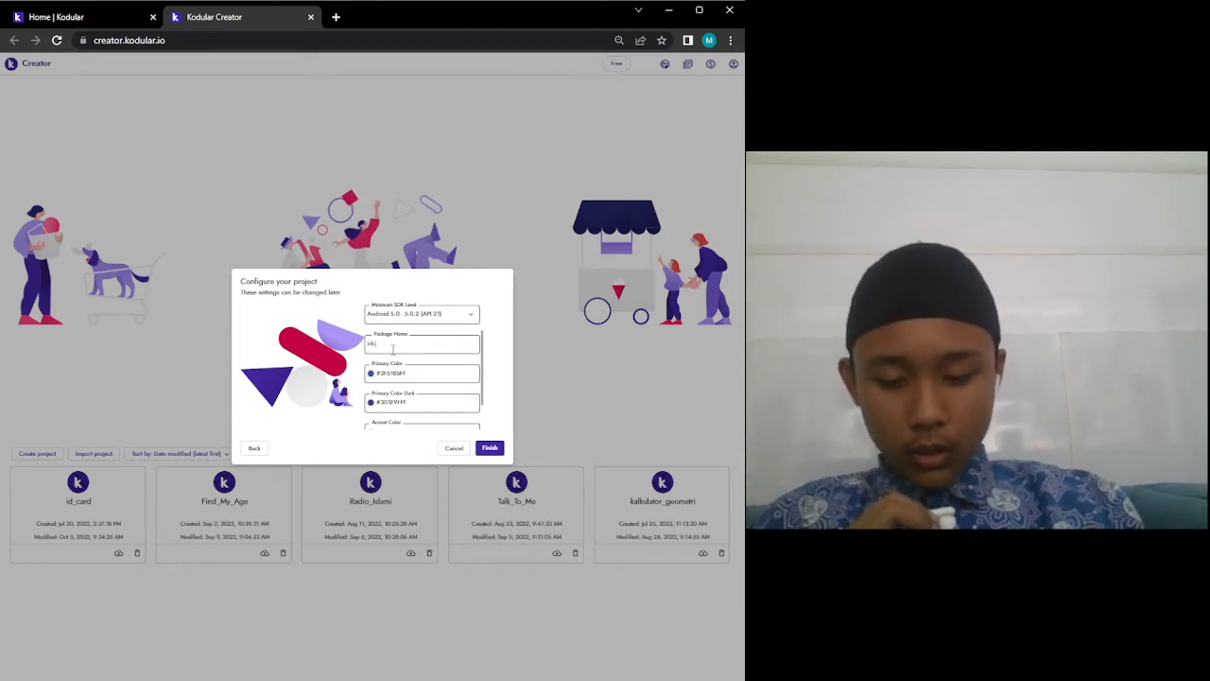
{"action": "key", "text": "BackSpace"}
{"action": "key", "text": "BackSpace"}
{"action": "key", "text": "BackSpace"}
{"action": "key", "text": "BackSpace"}
{"action": "key", "text": "BackSpace"}
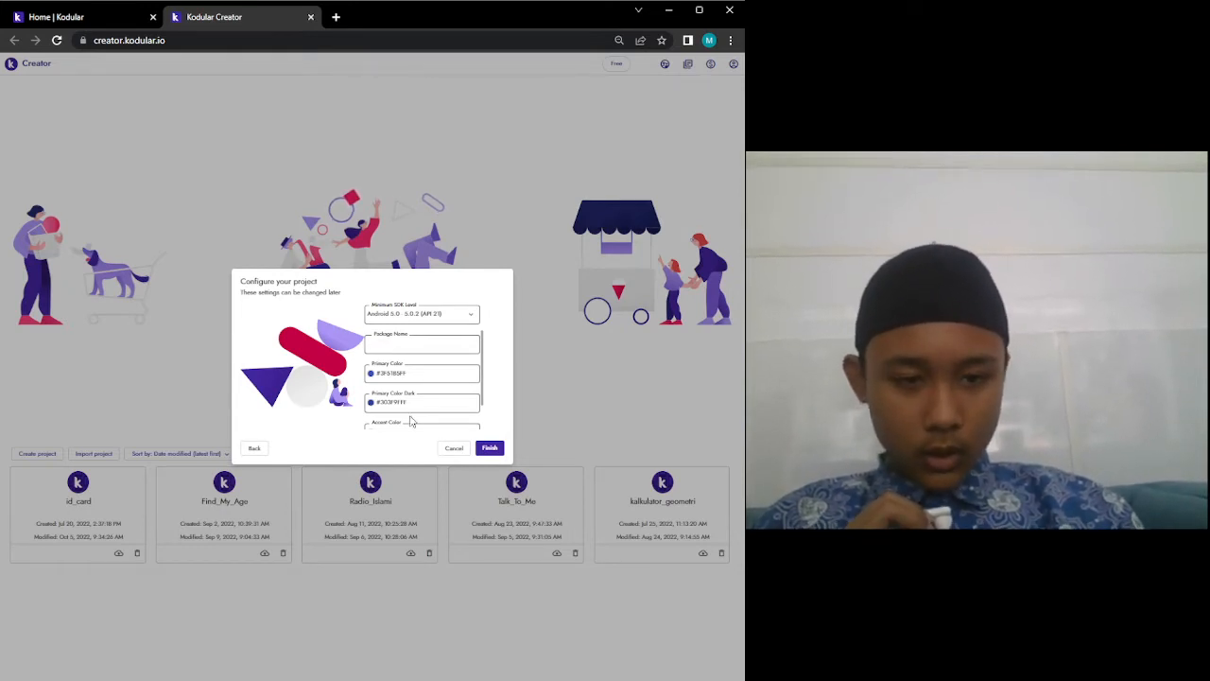
{"action": "left_click", "coordinate": [488, 376]}
{"action": "scroll", "coordinate": [440, 368], "scroll_direction": "down", "scroll_amount": 2}
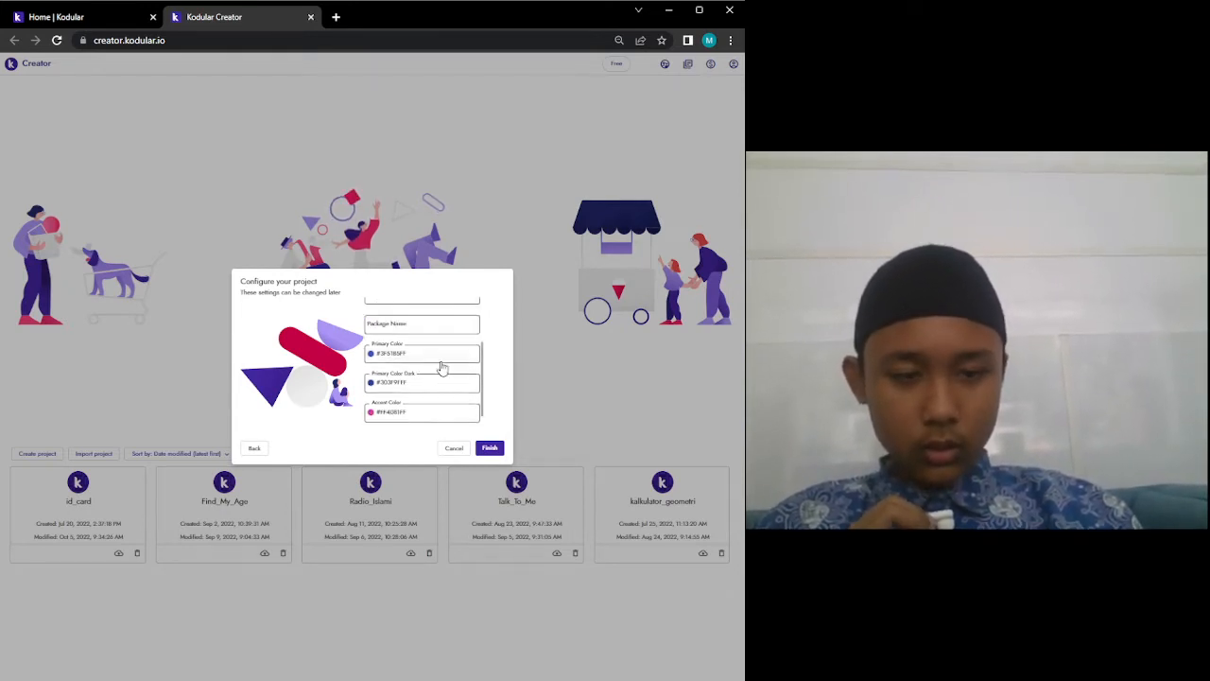
{"action": "left_click", "coordinate": [490, 447]}
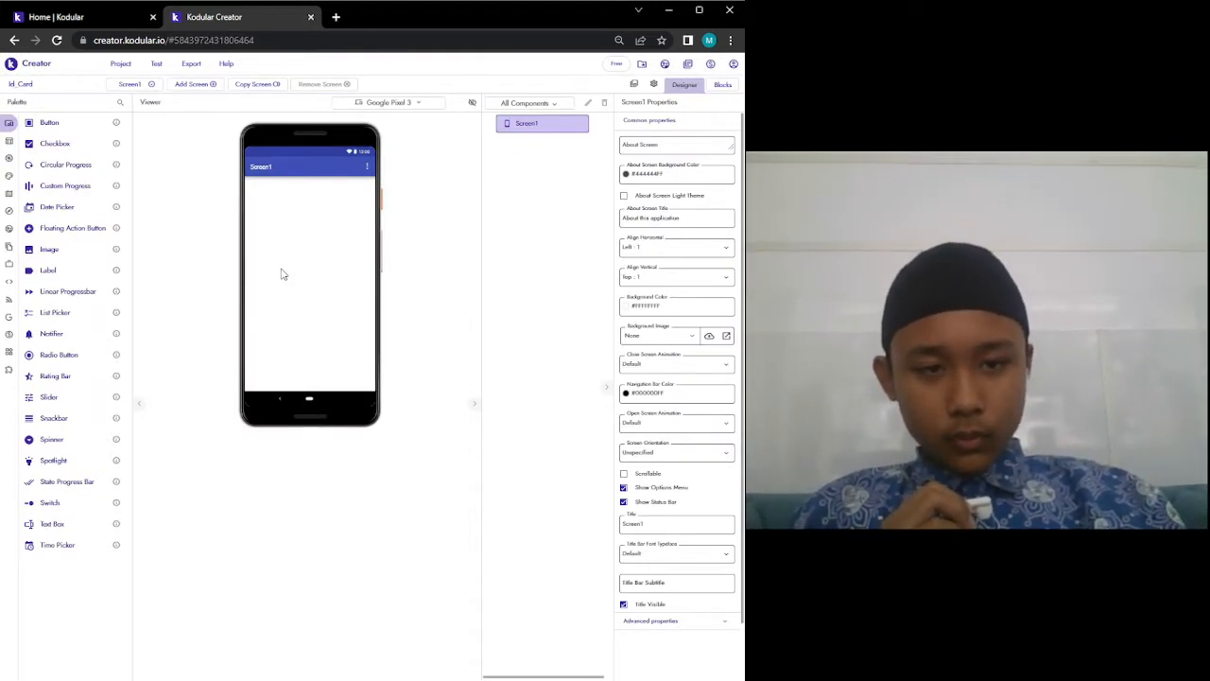
Enlarge the browser view and change Screen1's Title property to 'Id Card'.
{"action": "key", "text": "ctrl+plus"}
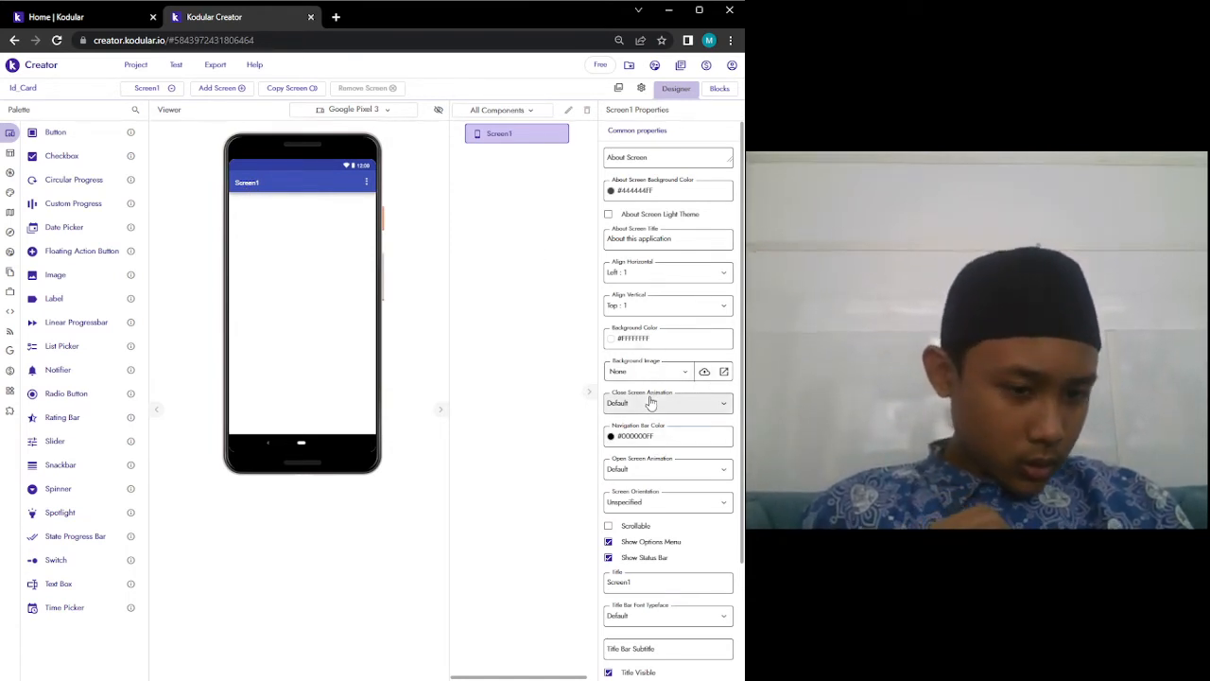
{"action": "scroll", "coordinate": [650, 403], "scroll_direction": "down", "scroll_amount": 3}
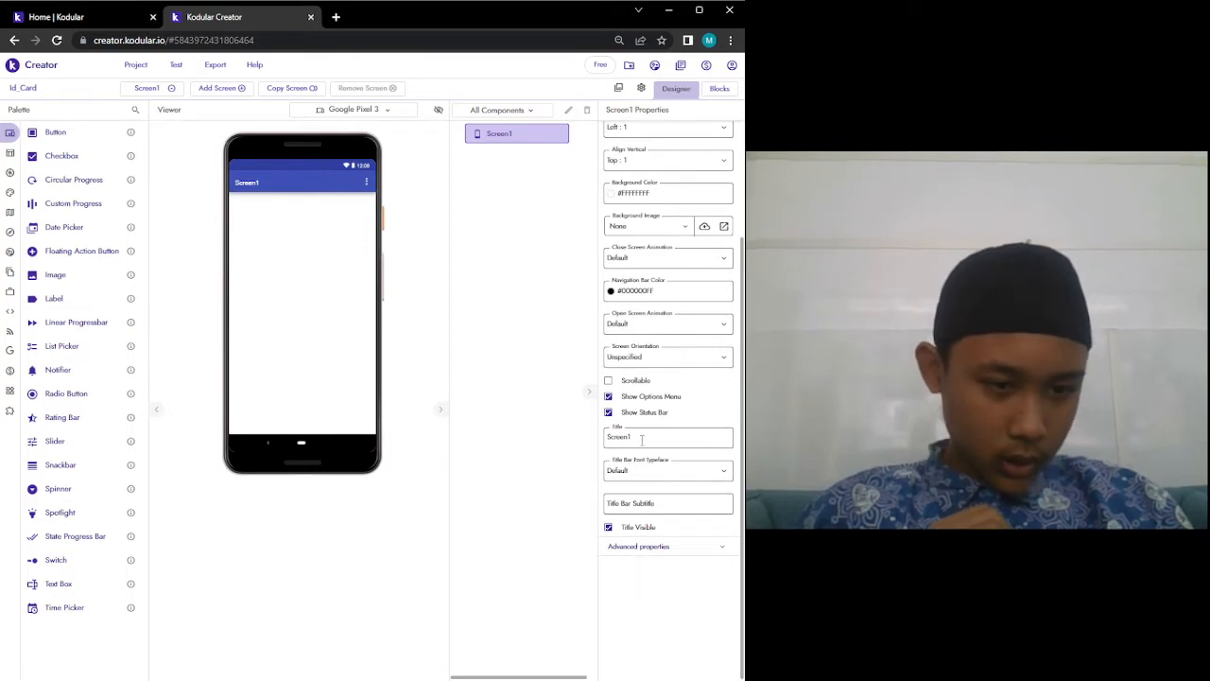
{"action": "double_click", "coordinate": [641, 438]}
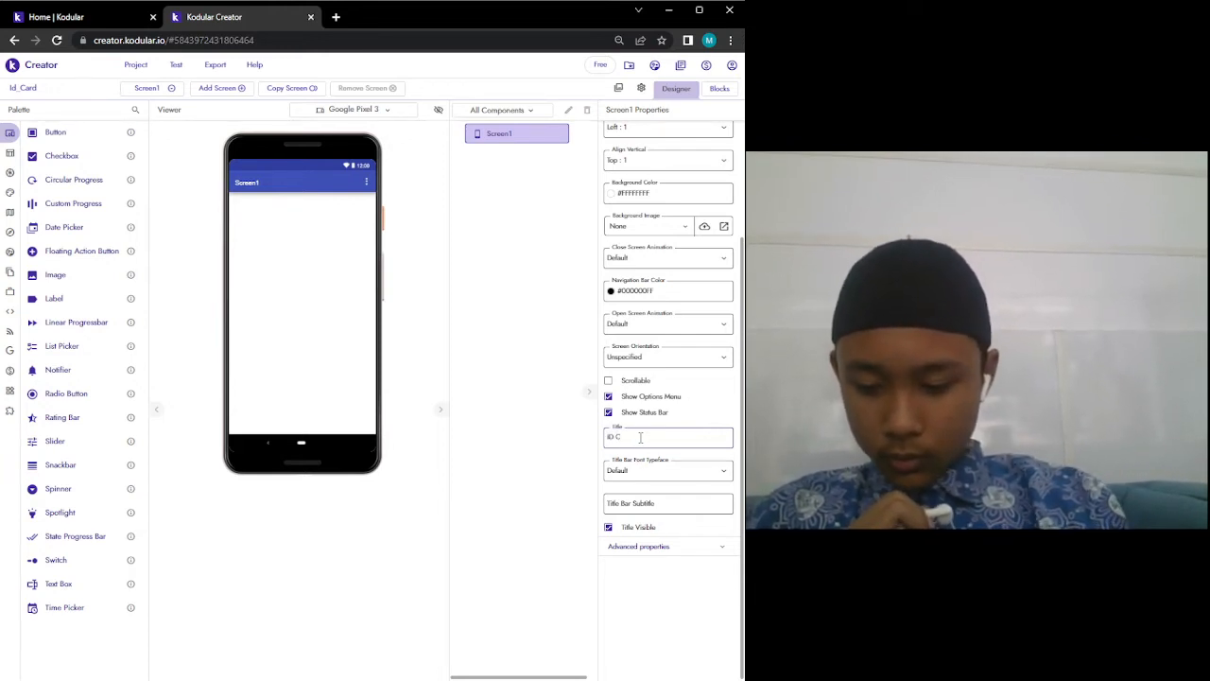
{"action": "key", "text": "Return"}
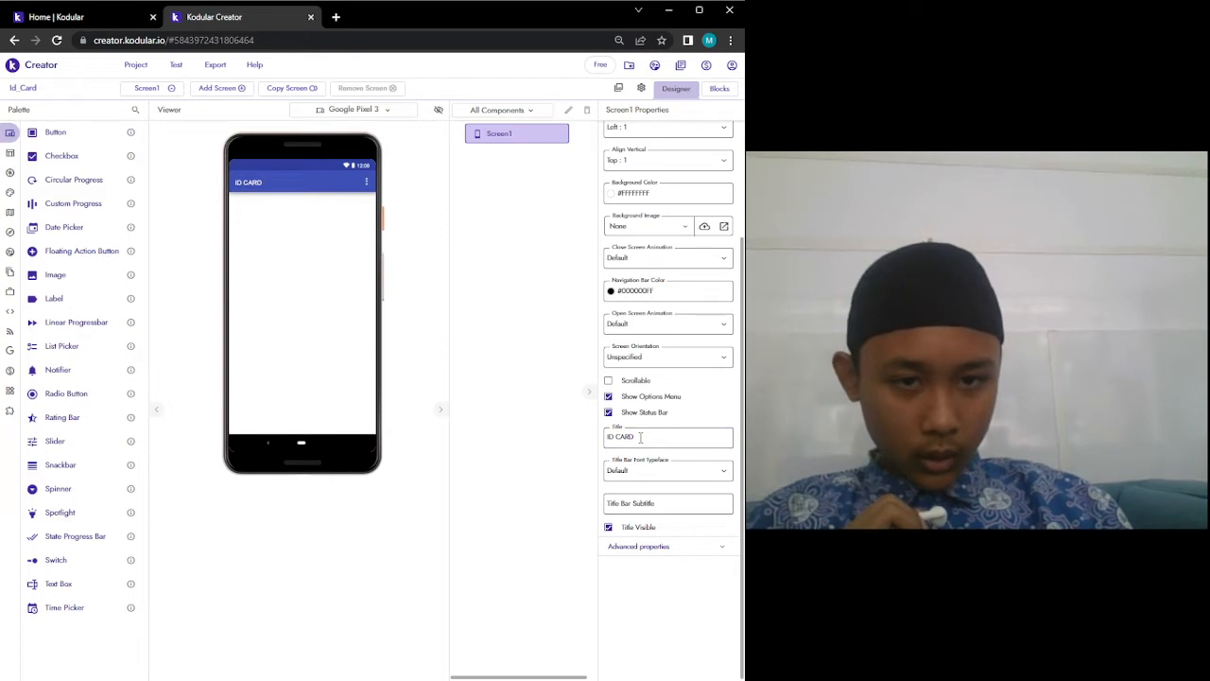
{"action": "left_click", "coordinate": [640, 438]}
{"action": "type", "text": "Id C"}
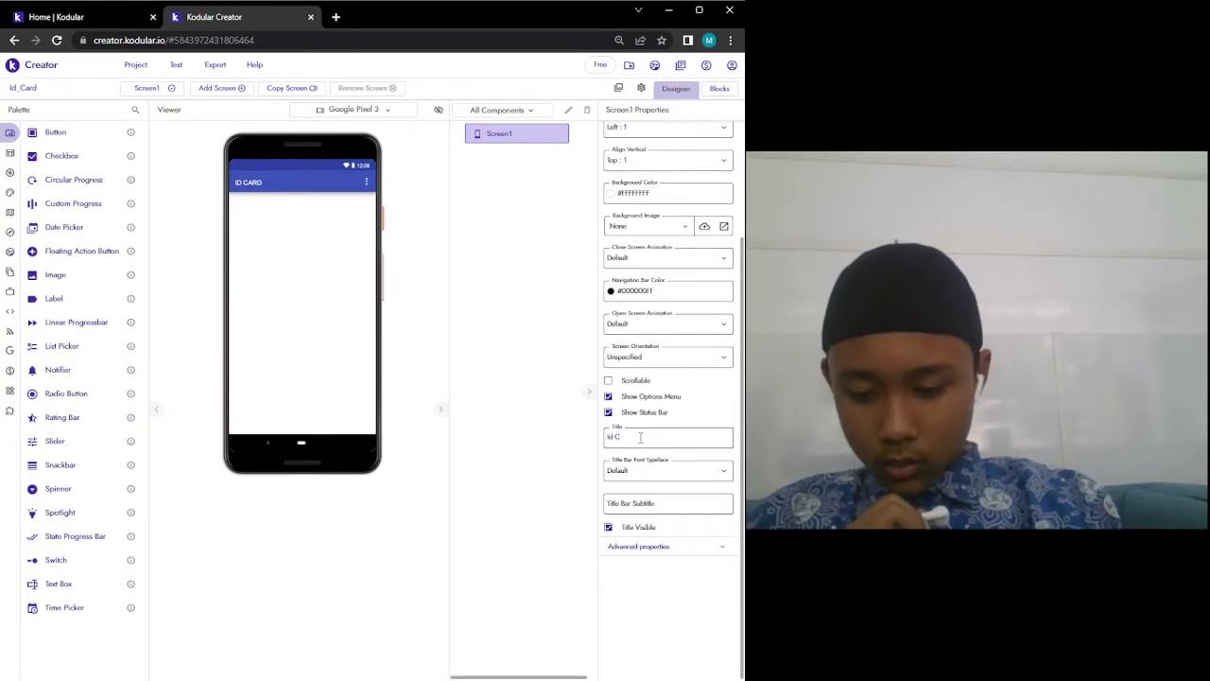
{"action": "type", "text": "ard"}
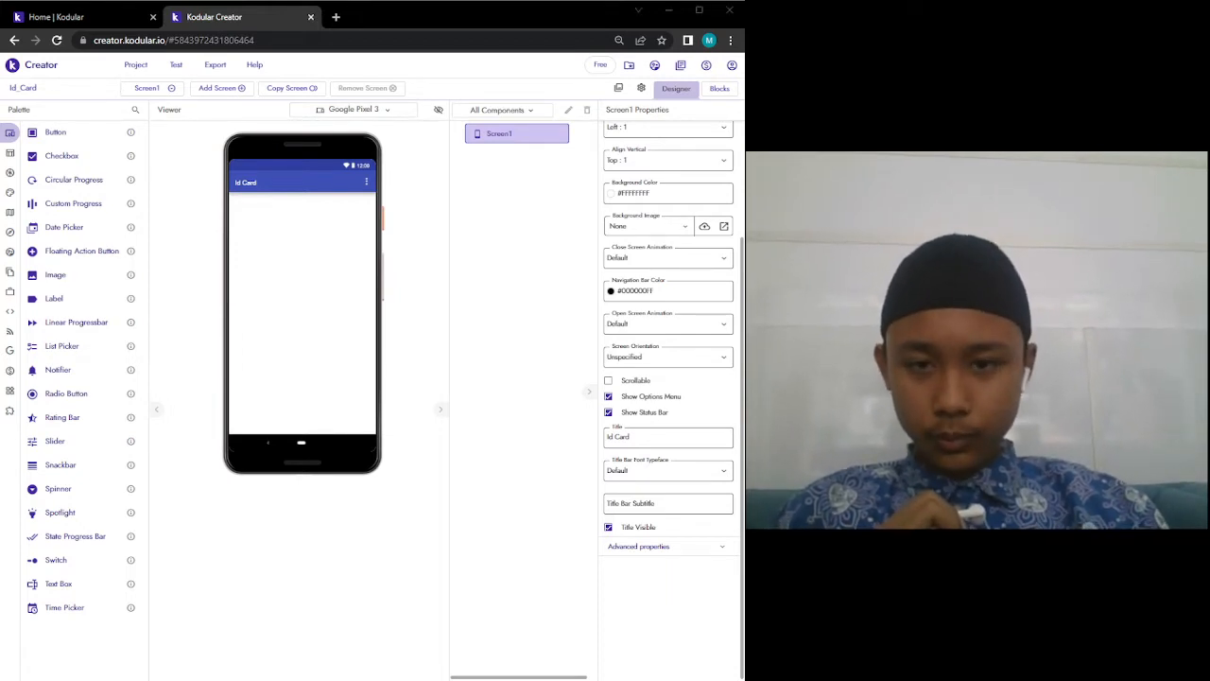
{"action": "left_click", "coordinate": [264, 246]}
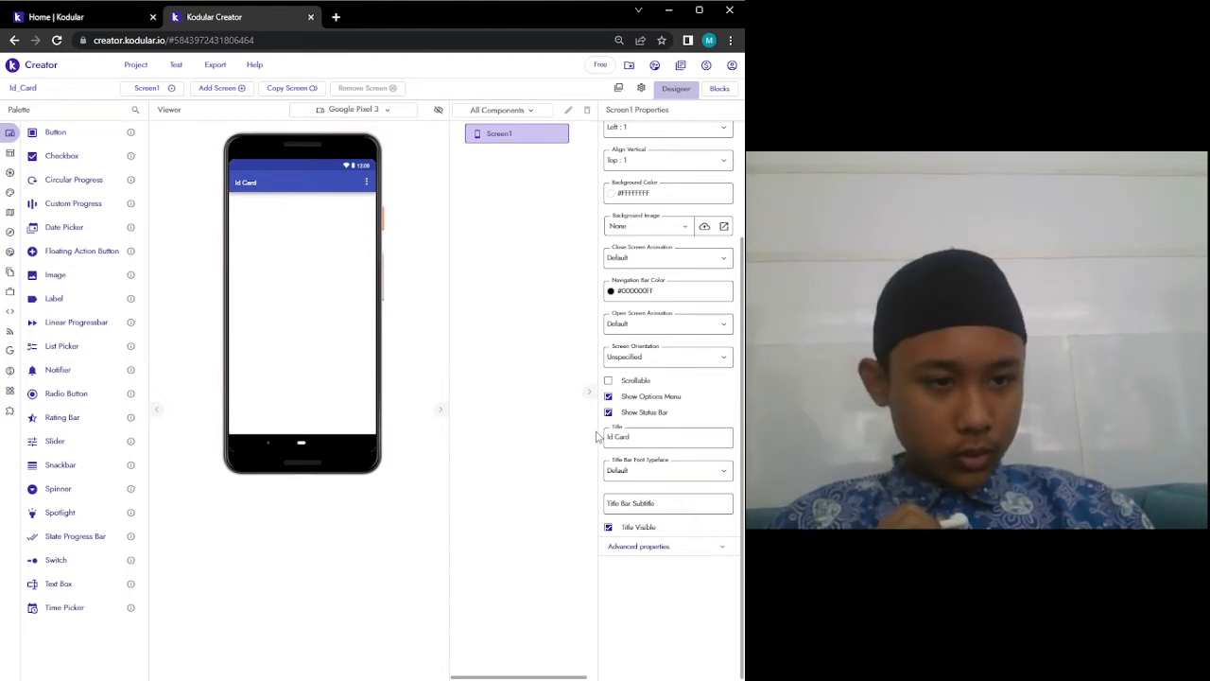
{"action": "scroll", "coordinate": [629, 397], "scroll_direction": "up", "scroll_amount": 3}
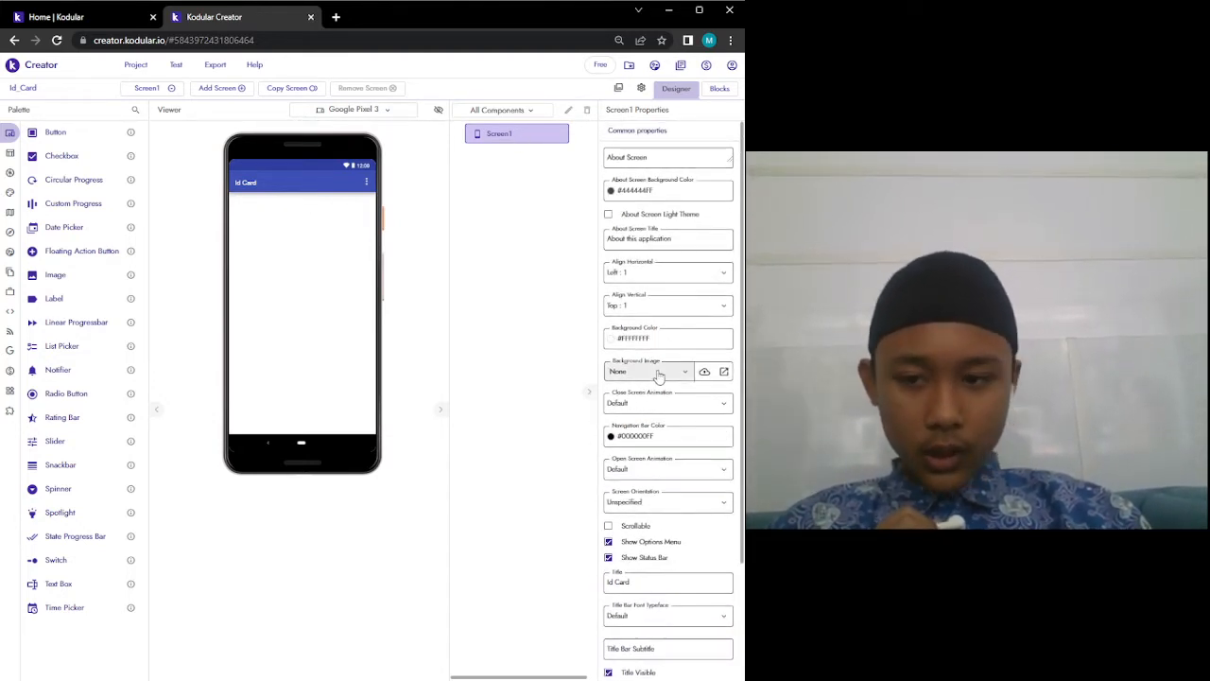
In a new tab, search the web for 'gradient background'.
{"action": "left_click", "coordinate": [336, 17]}
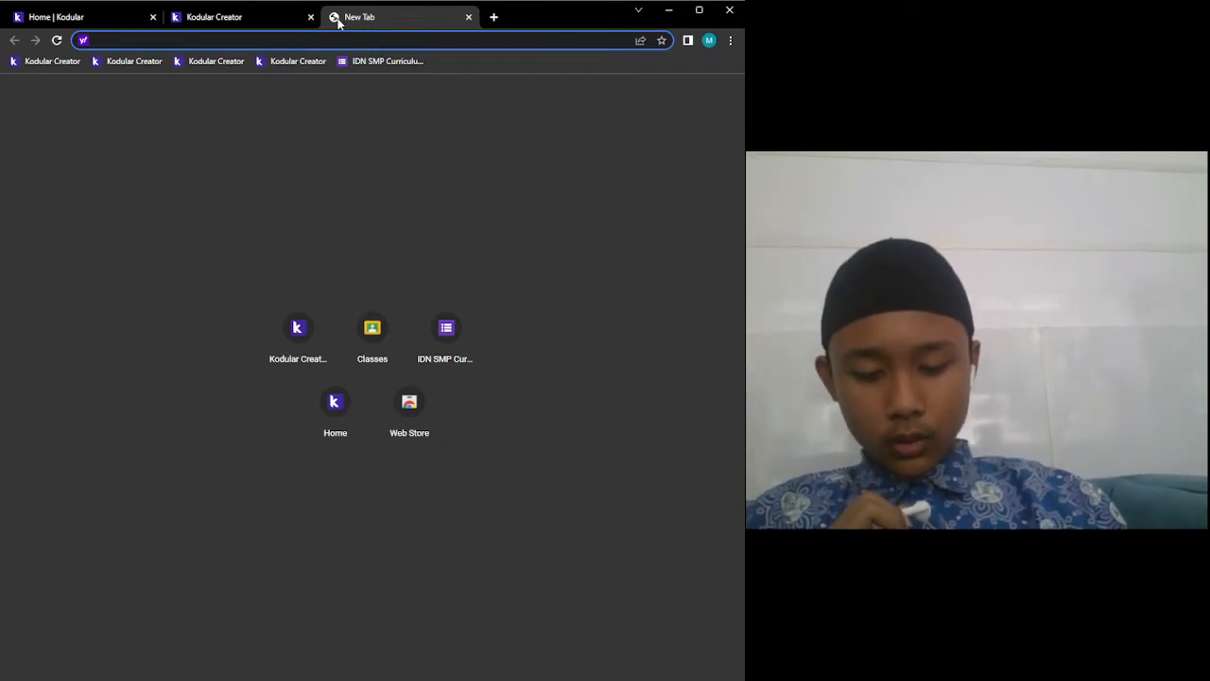
{"action": "type", "text": "gradi"}
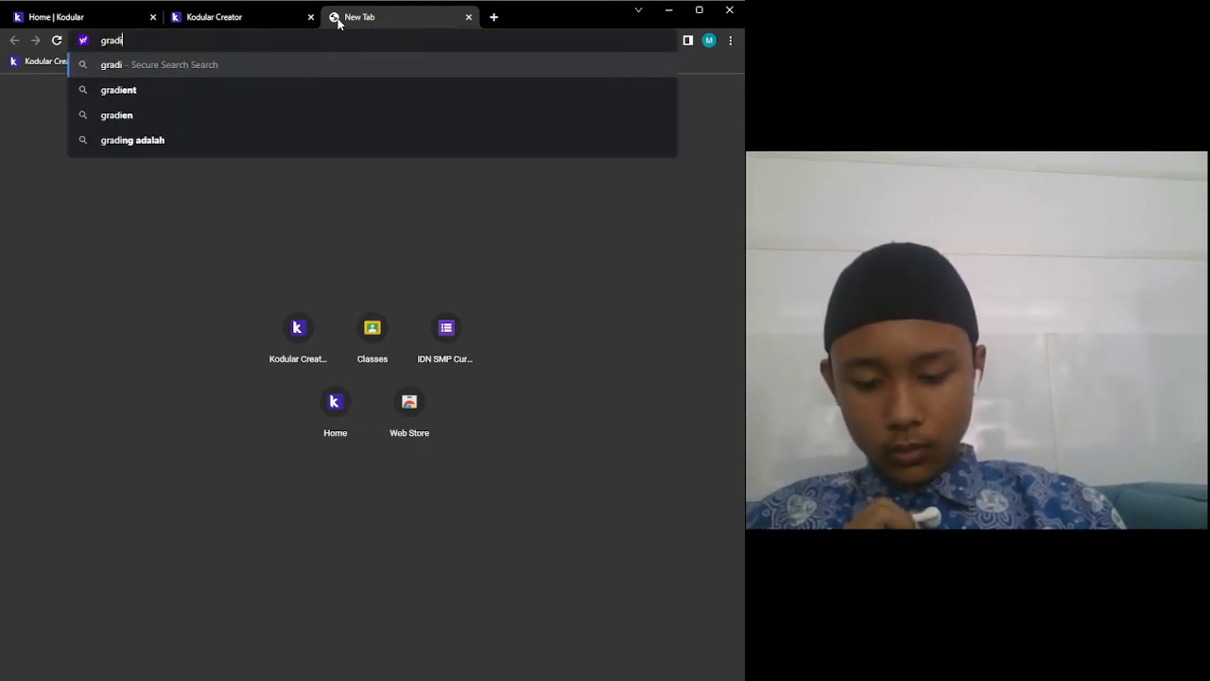
{"action": "type", "text": "ent bax"}
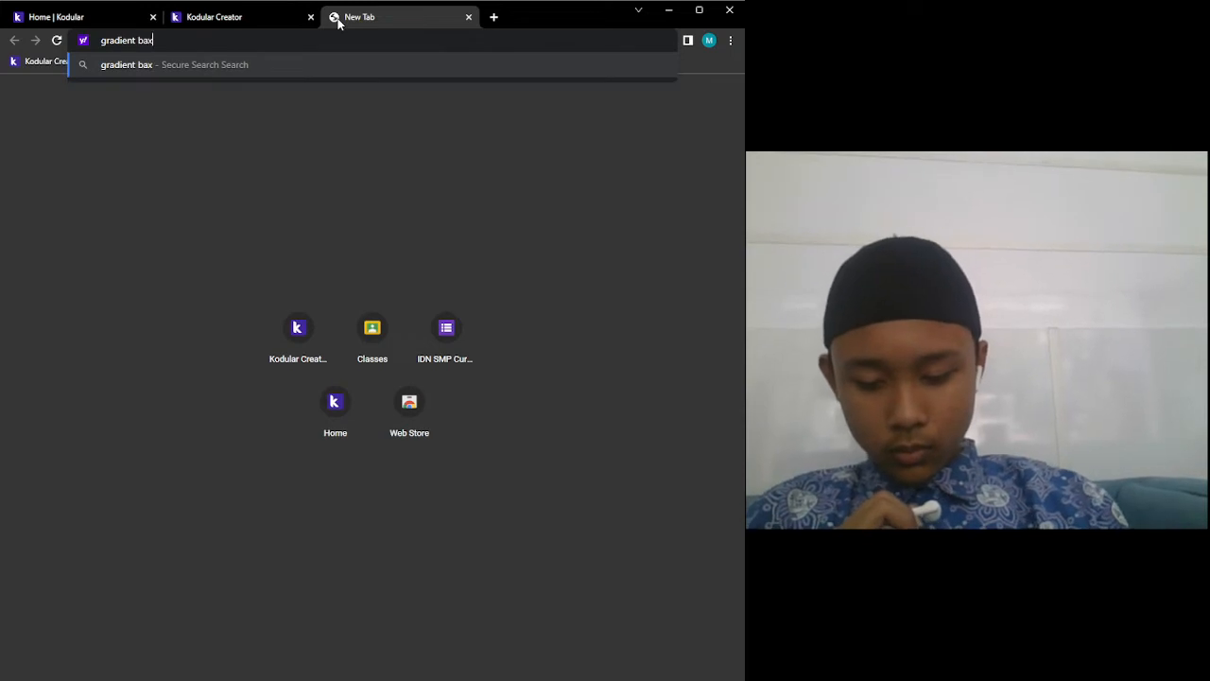
{"action": "key", "text": "BackSpace"}
{"action": "type", "text": "xc"}
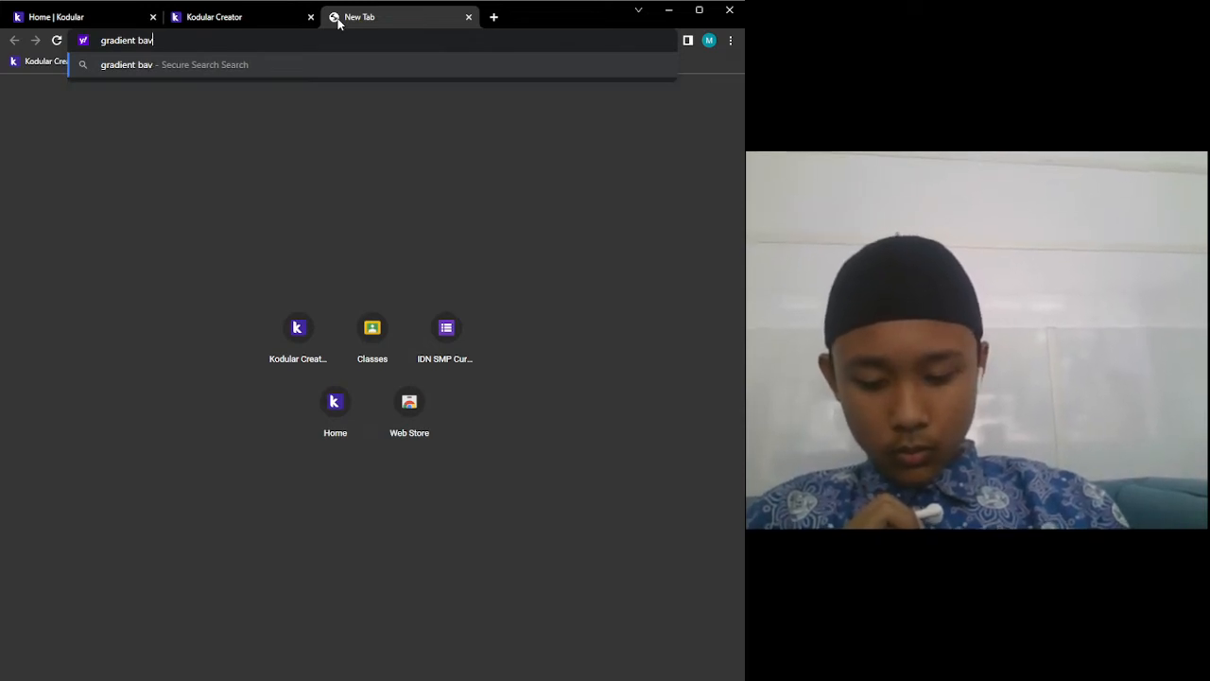
{"action": "key", "text": "BackSpace"}
{"action": "key", "text": "BackSpace"}
{"action": "type", "text": "c"}
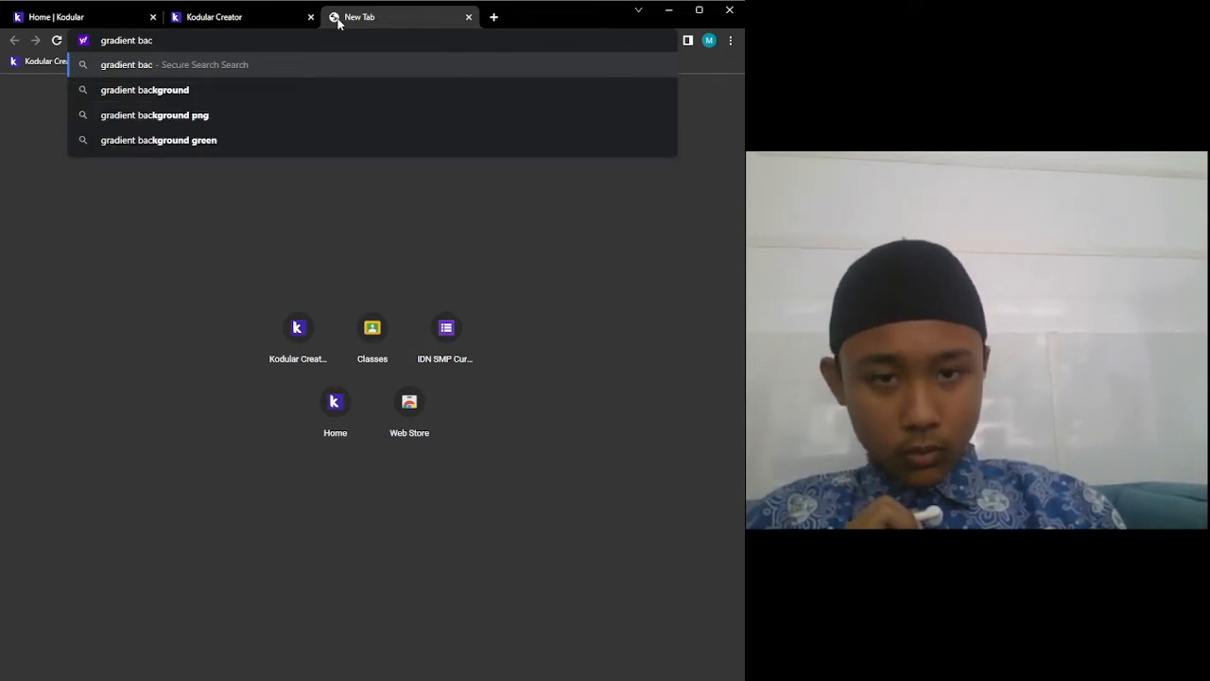
{"action": "key", "text": "Down"}
{"action": "key", "text": "Return"}
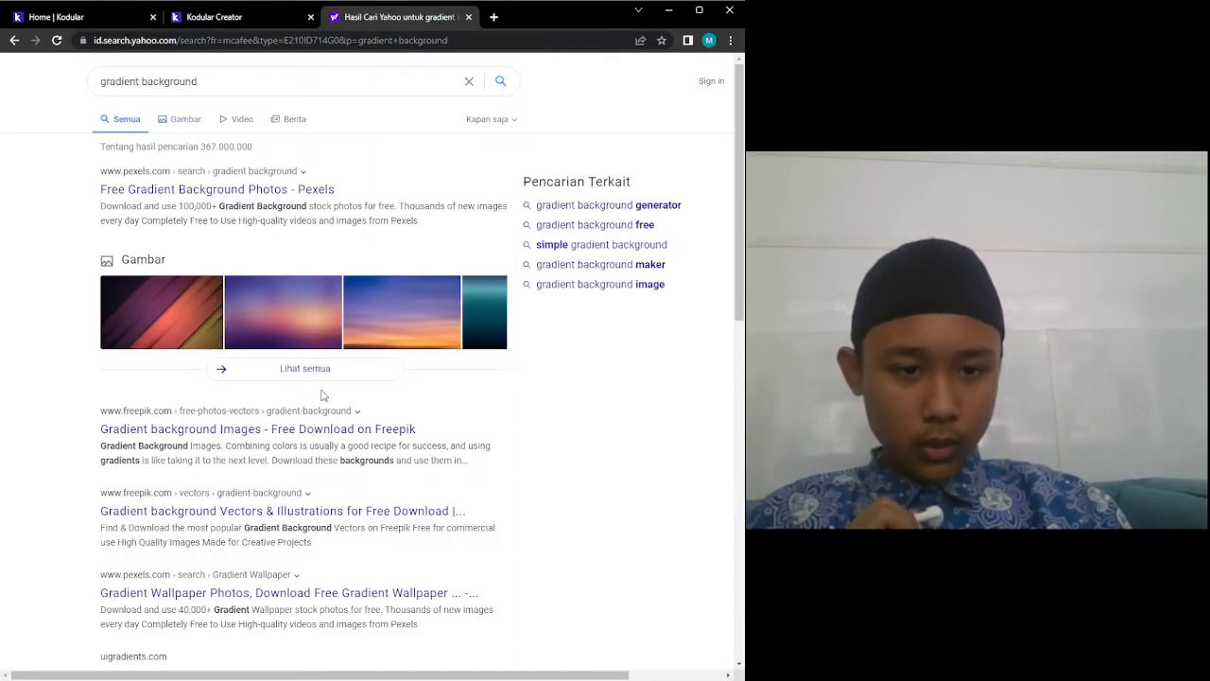
Open the tall blue-green gradient in image results and save it as gradientwlpp.jpg.
{"action": "left_click", "coordinate": [186, 118]}
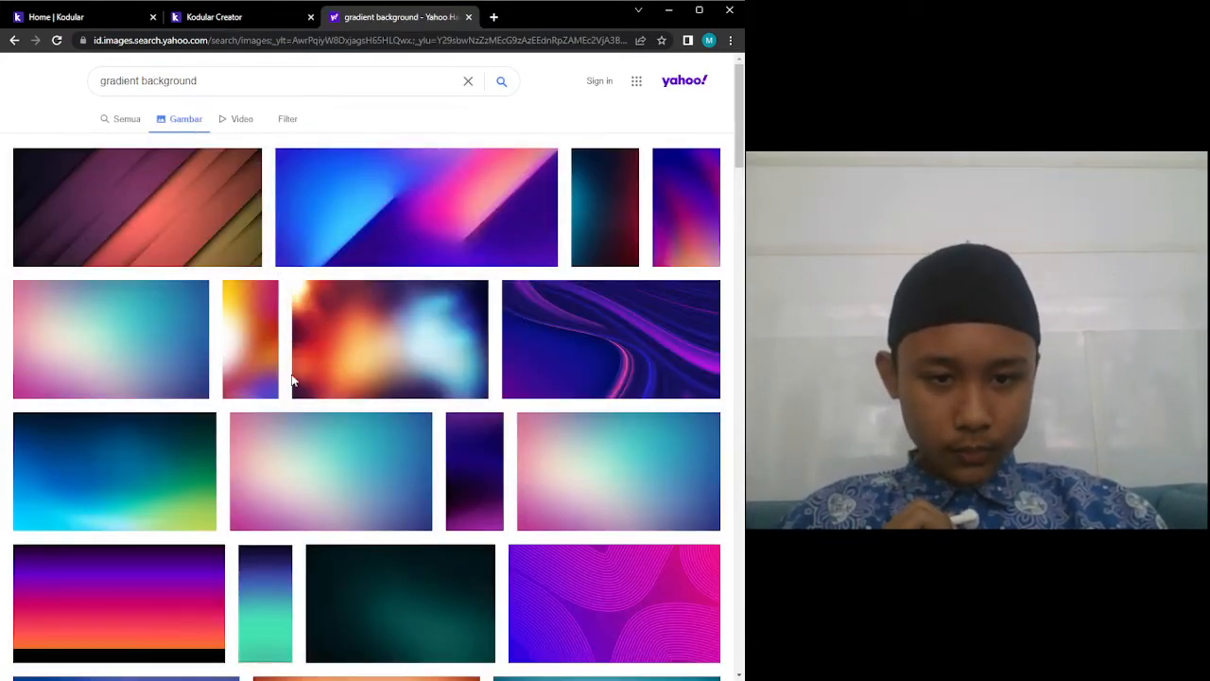
{"action": "scroll", "coordinate": [257, 414], "scroll_direction": "down", "scroll_amount": 2}
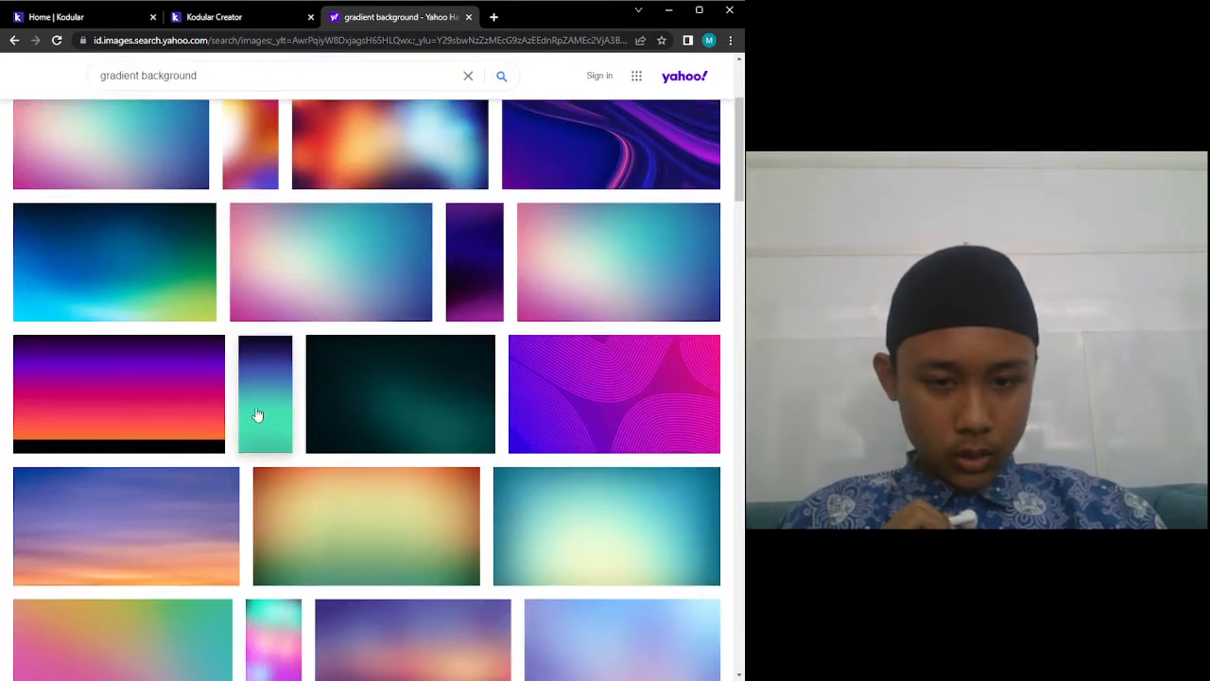
{"action": "left_click", "coordinate": [257, 408]}
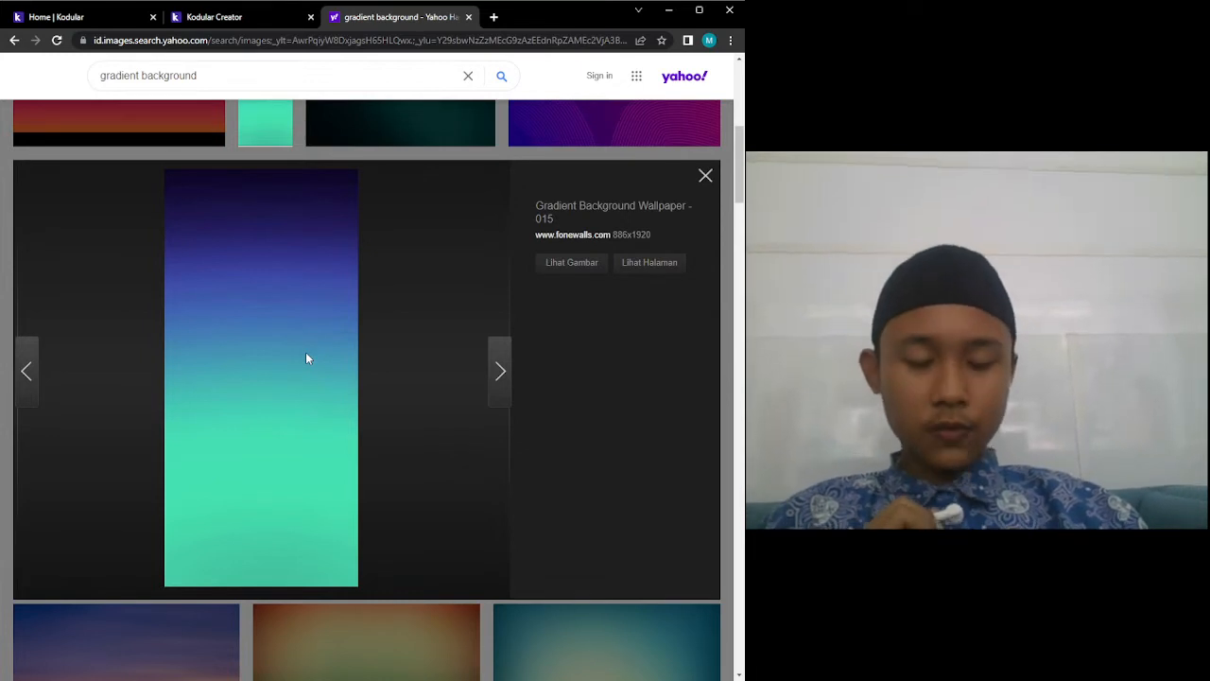
{"action": "key", "text": "alt+Tab"}
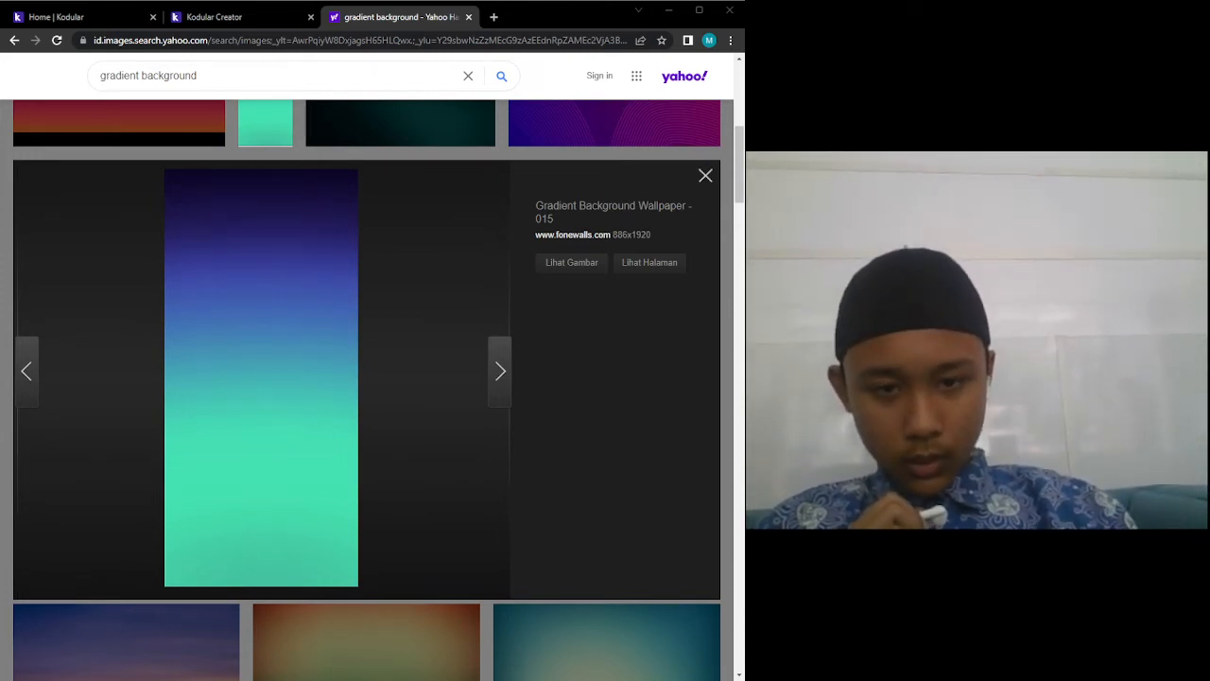
{"action": "key", "text": "Return"}
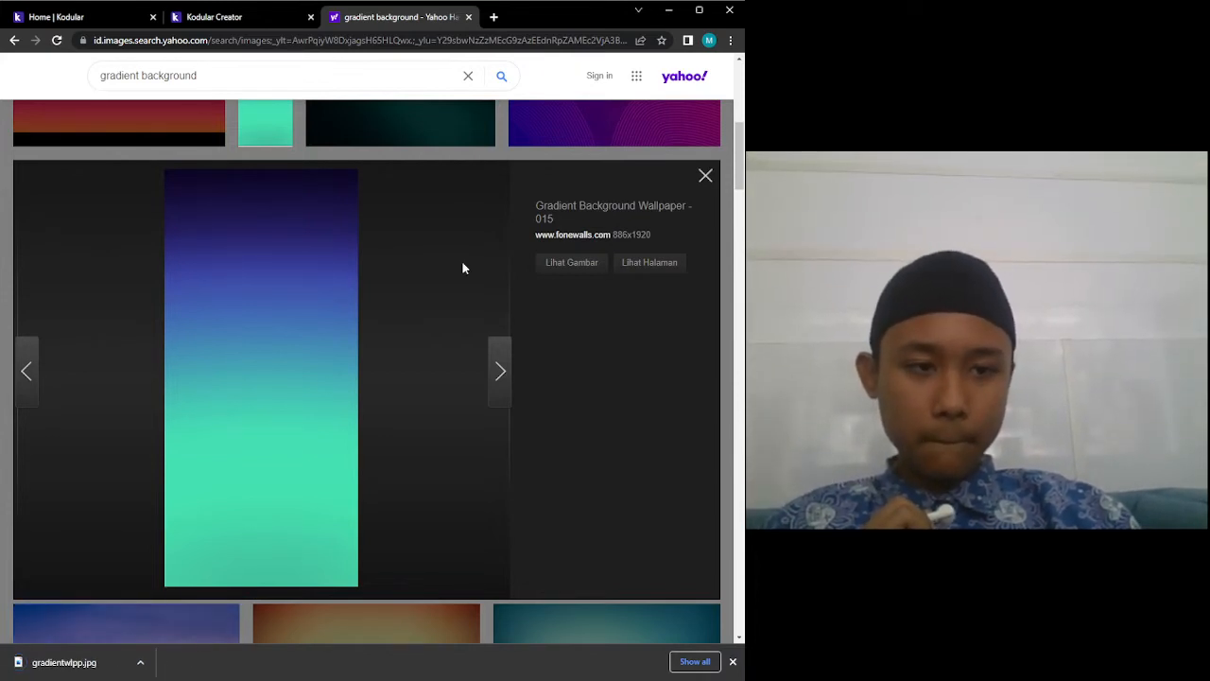
{"action": "left_click", "coordinate": [705, 179]}
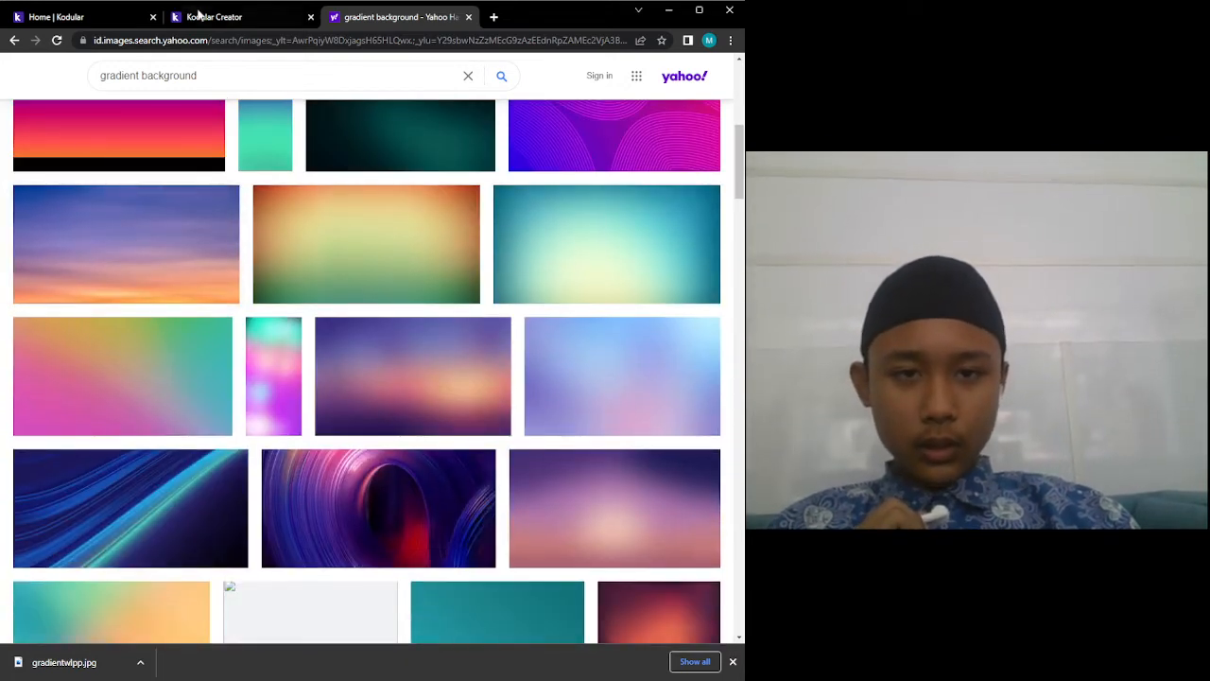
Upload gradientwlpp.jpg as a project asset and select it as Screen1's Background Image.
{"action": "left_click", "coordinate": [199, 14]}
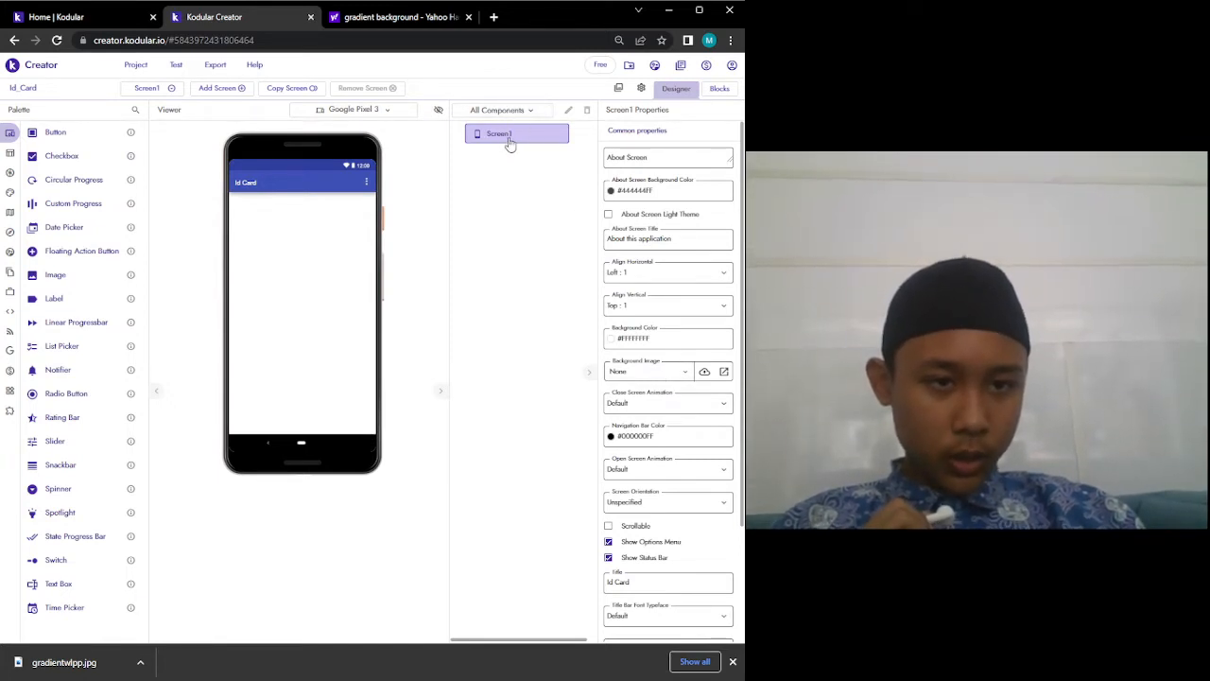
{"action": "left_click", "coordinate": [651, 375]}
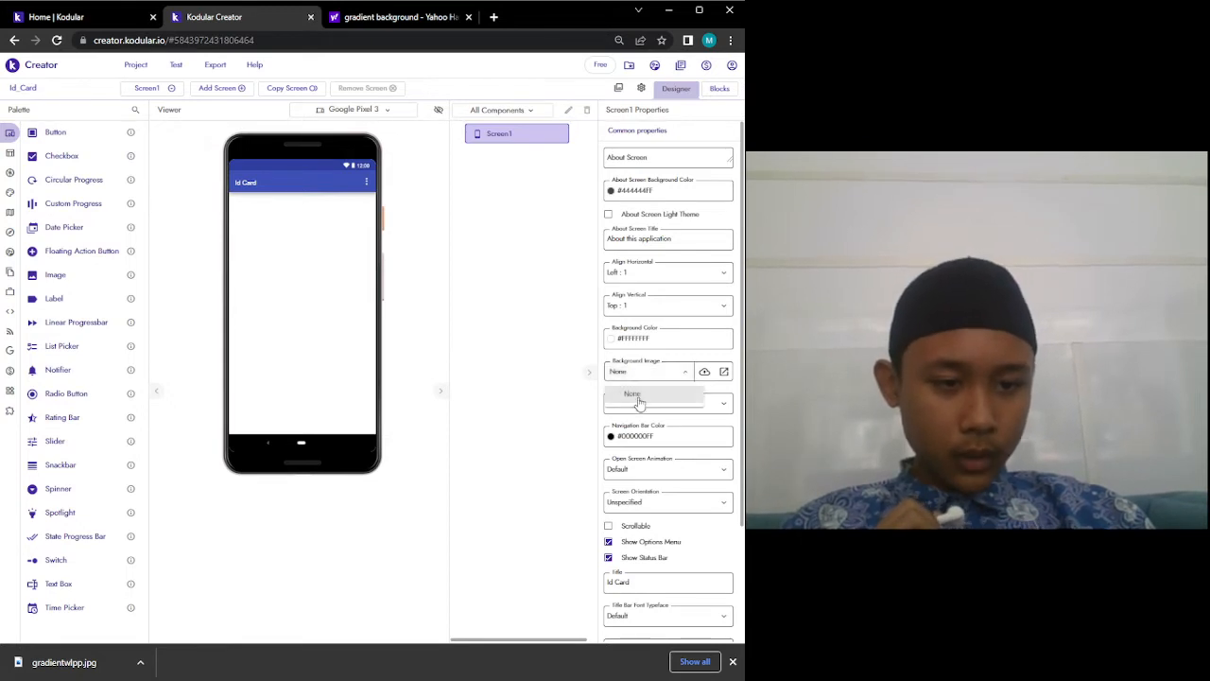
{"action": "left_click", "coordinate": [705, 372]}
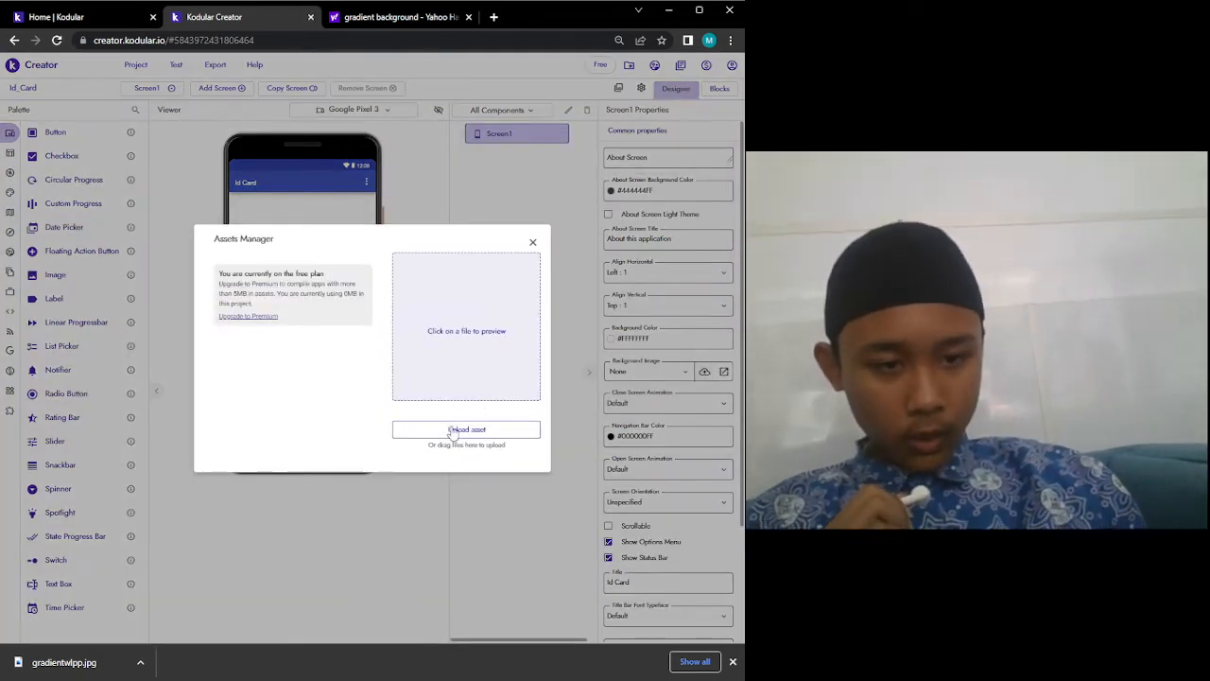
{"action": "left_click", "coordinate": [452, 431]}
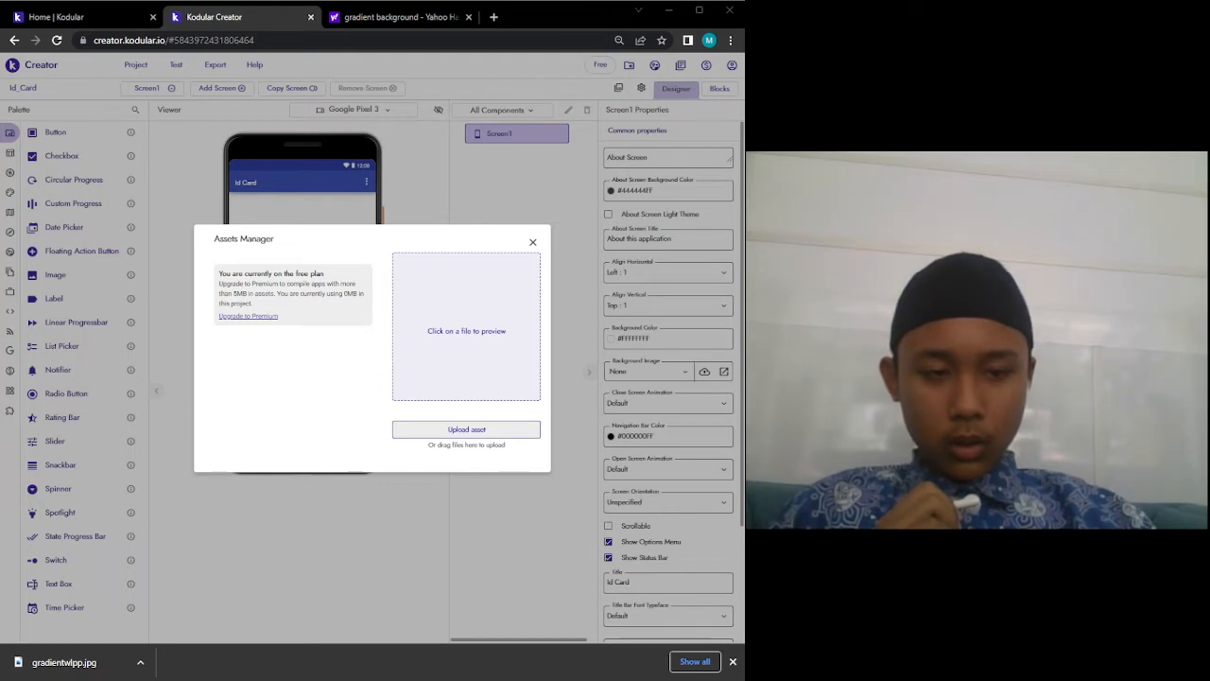
{"action": "left_click", "coordinate": [539, 338]}
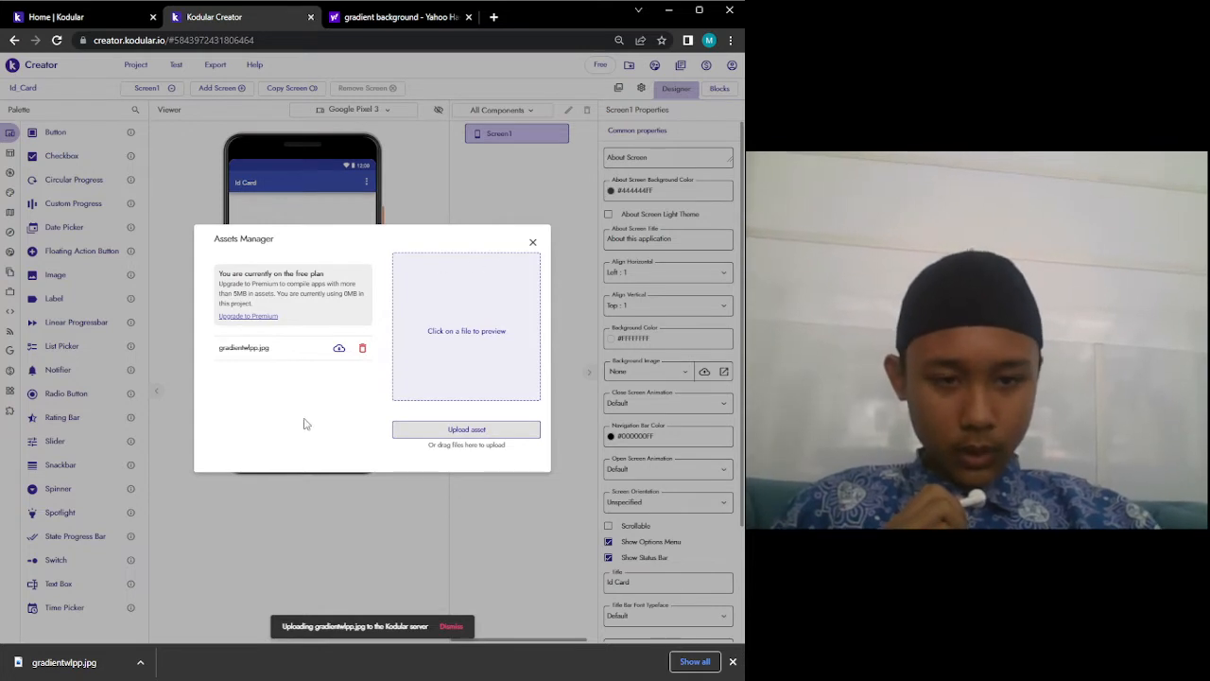
{"action": "left_click", "coordinate": [304, 351]}
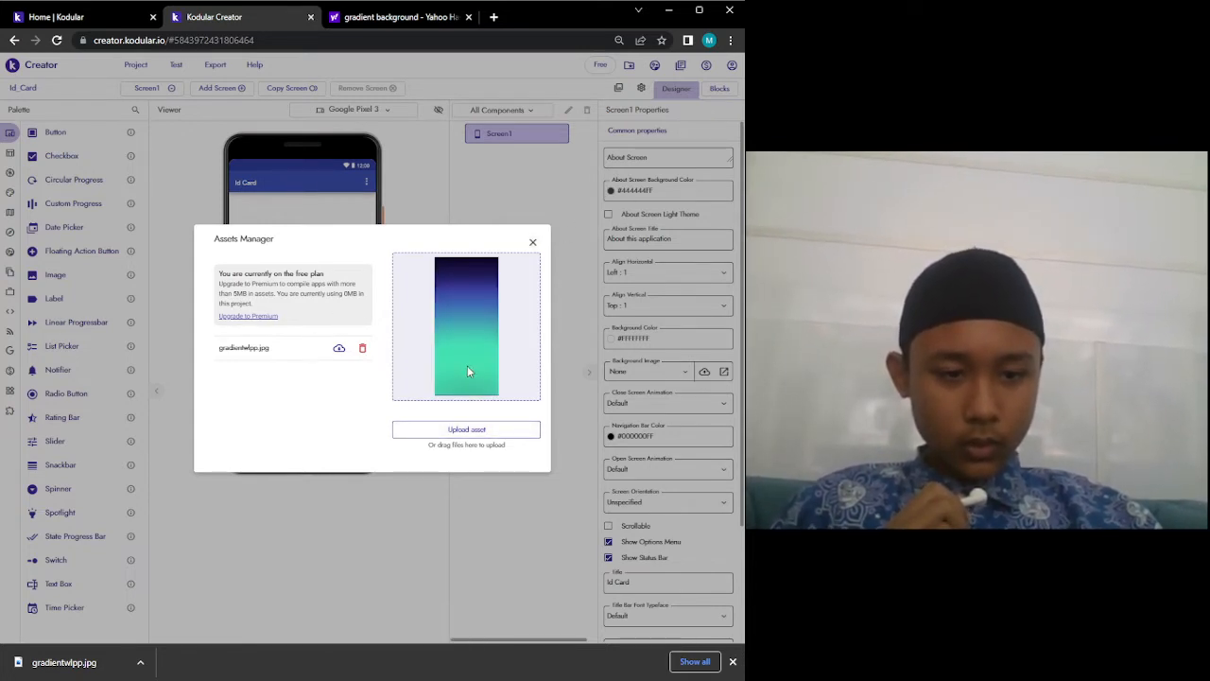
{"action": "left_click", "coordinate": [533, 243]}
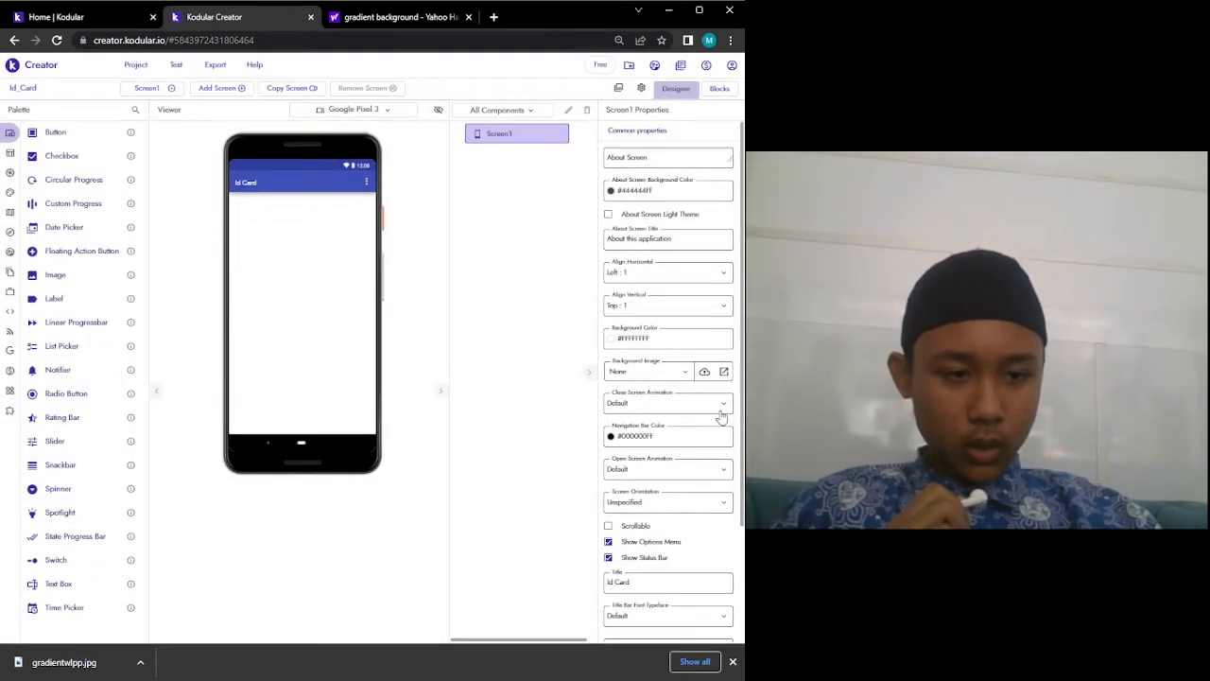
{"action": "left_click", "coordinate": [677, 372]}
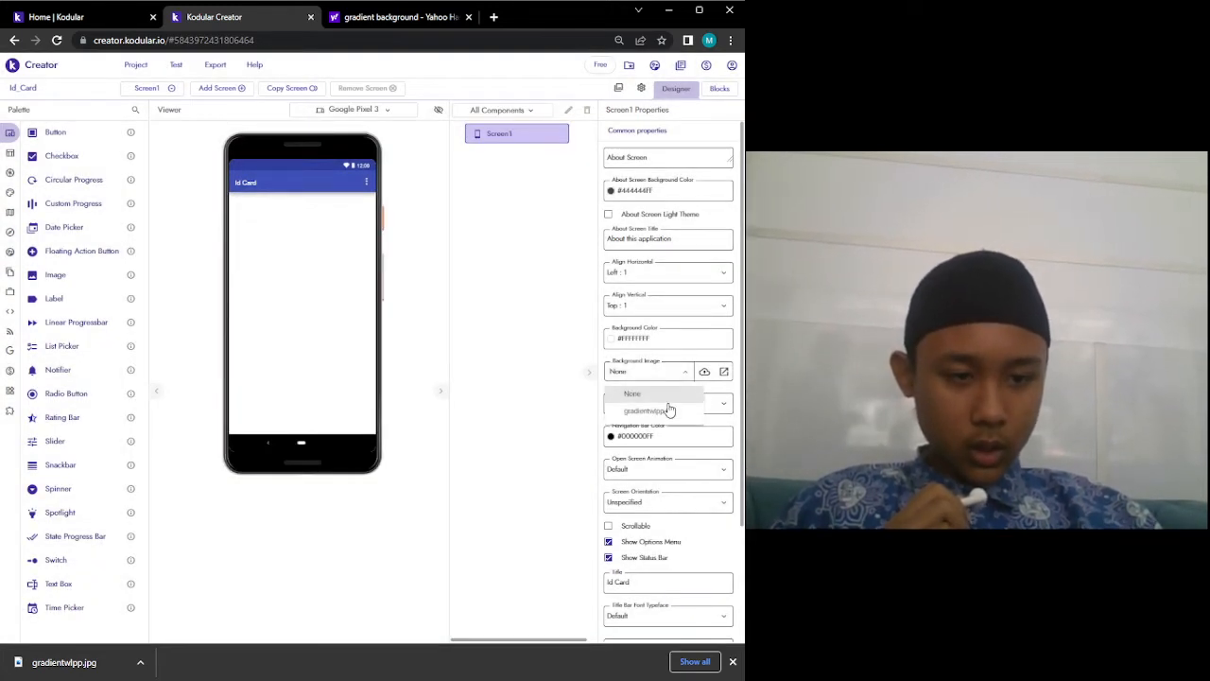
{"action": "left_click", "coordinate": [669, 407]}
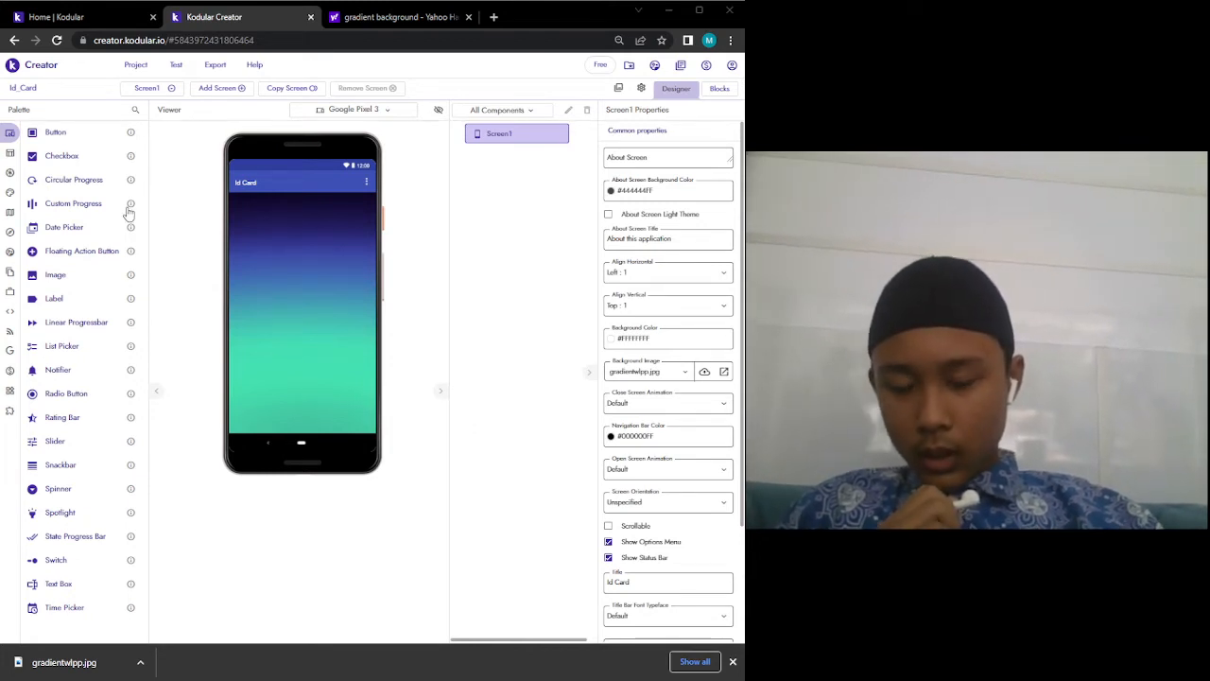
Add a Card View to Screen1 and set its Align Horizontal to Center : 3.
{"action": "left_click", "coordinate": [135, 113]}
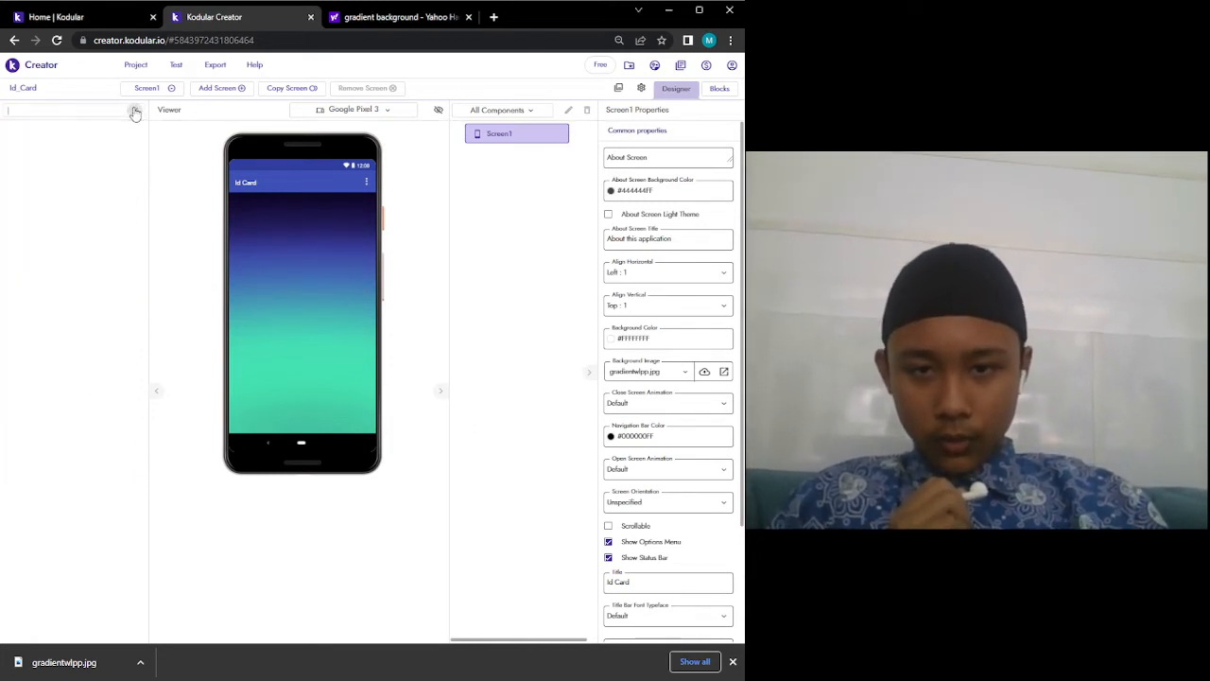
{"action": "type", "text": "card v"}
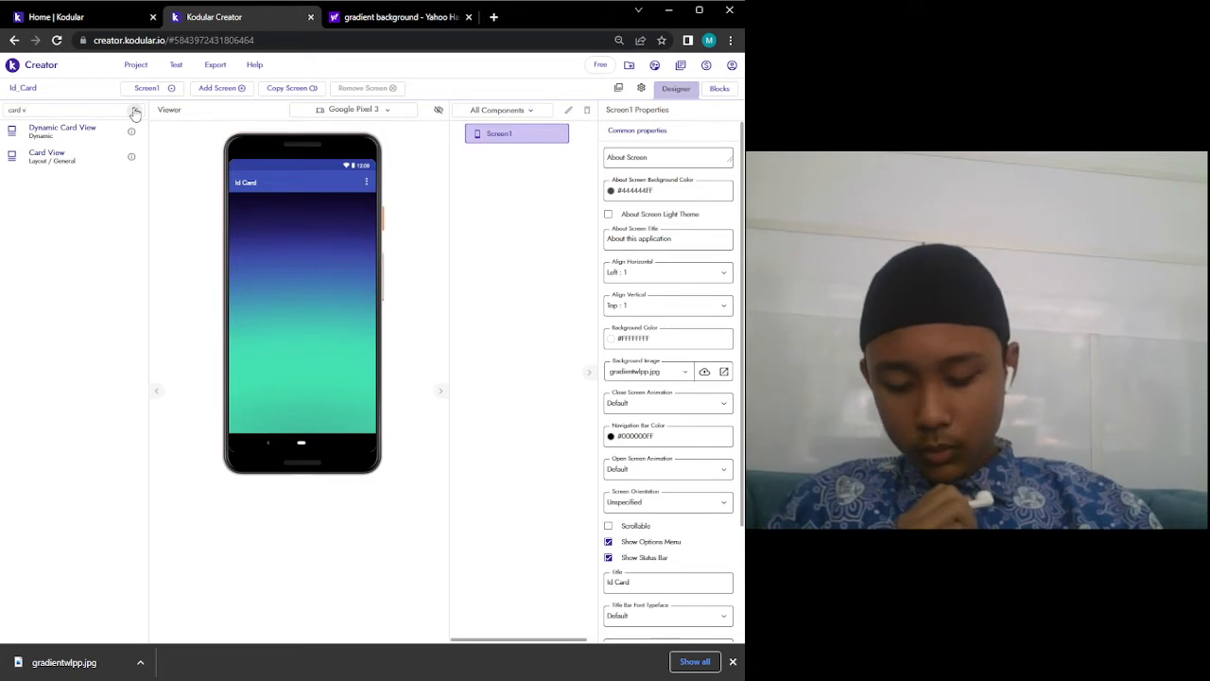
{"action": "left_click", "coordinate": [134, 112]}
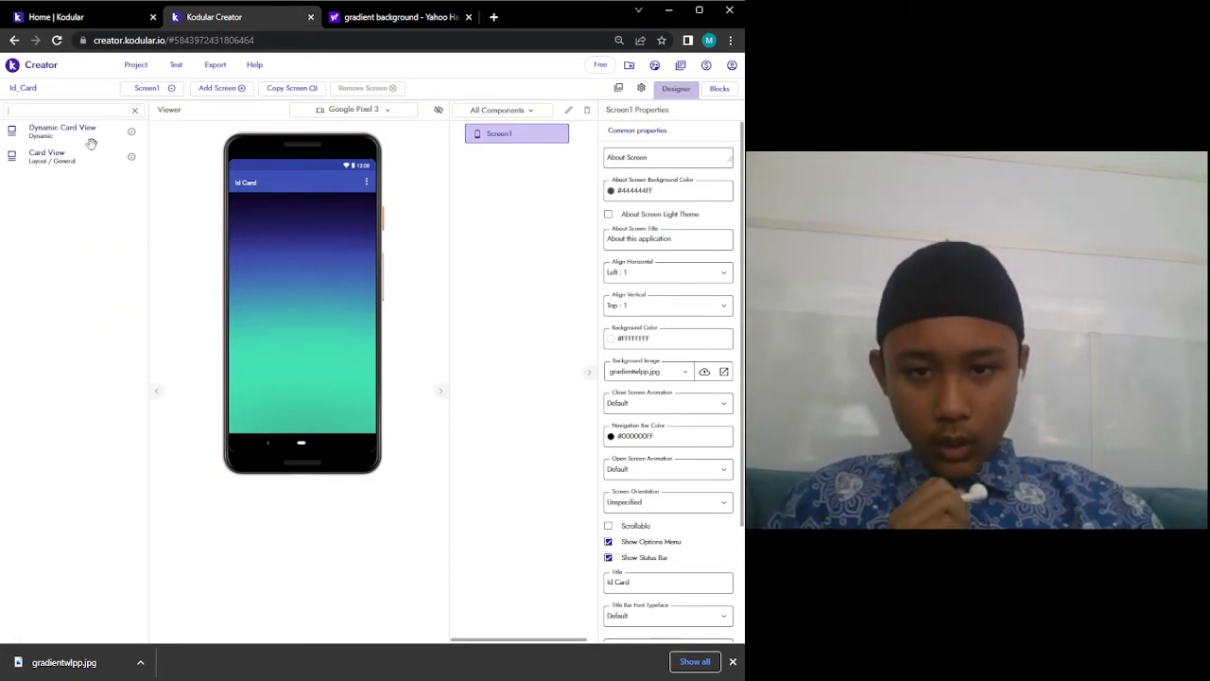
{"action": "left_click_drag", "start_coordinate": [79, 152], "coordinate": [338, 249]}
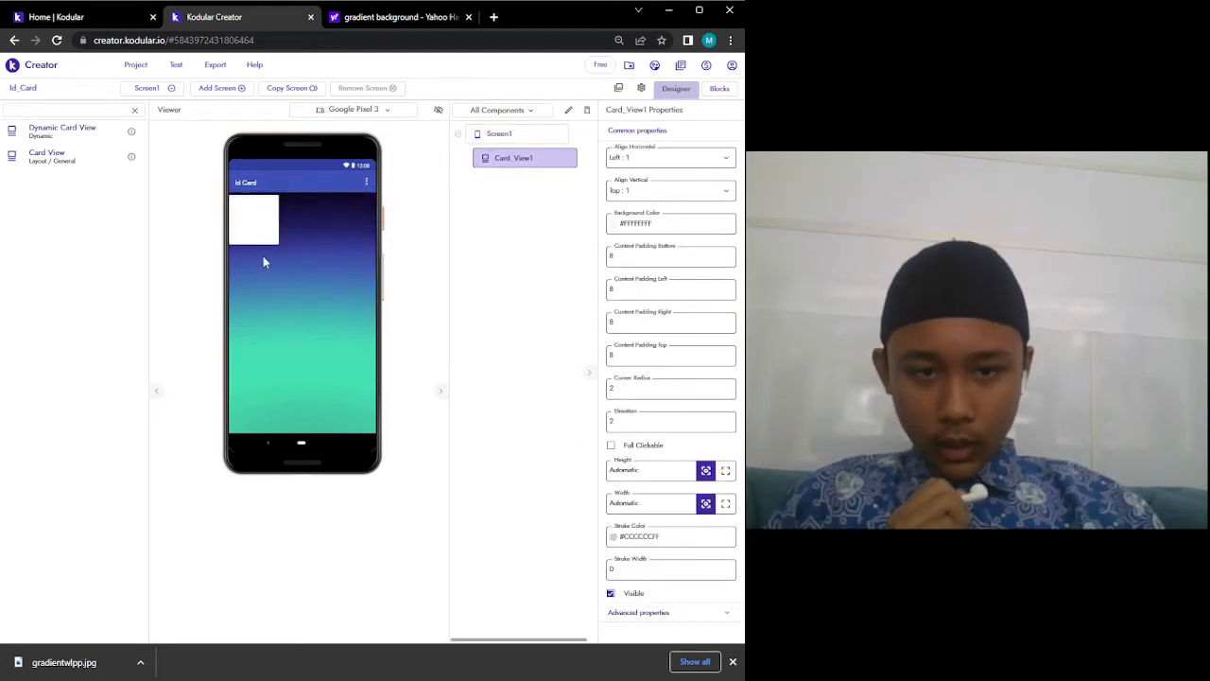
{"action": "left_click", "coordinate": [704, 163]}
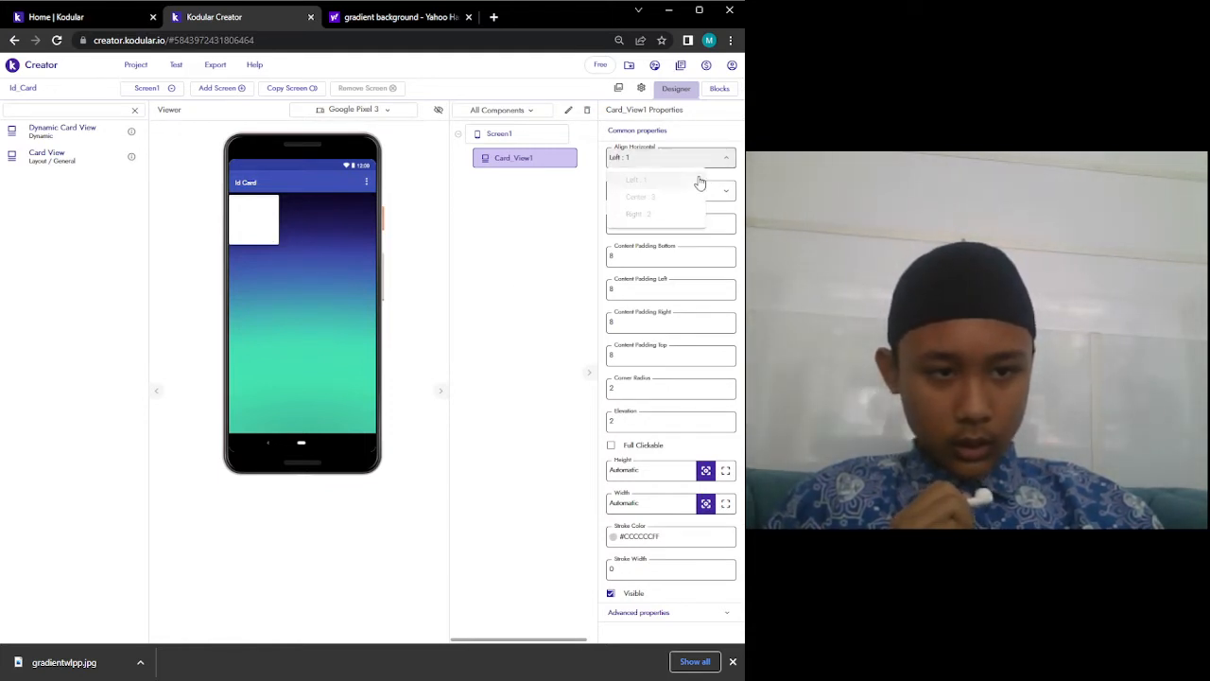
{"action": "left_click", "coordinate": [684, 197]}
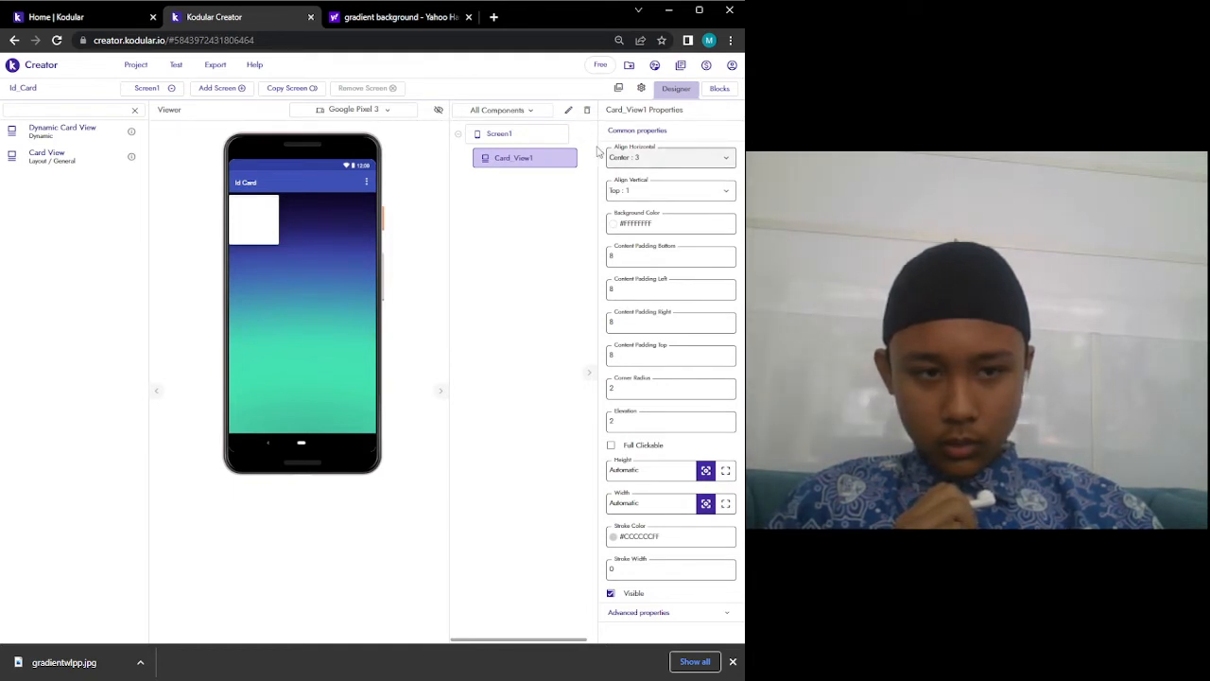
{"action": "left_click", "coordinate": [554, 136]}
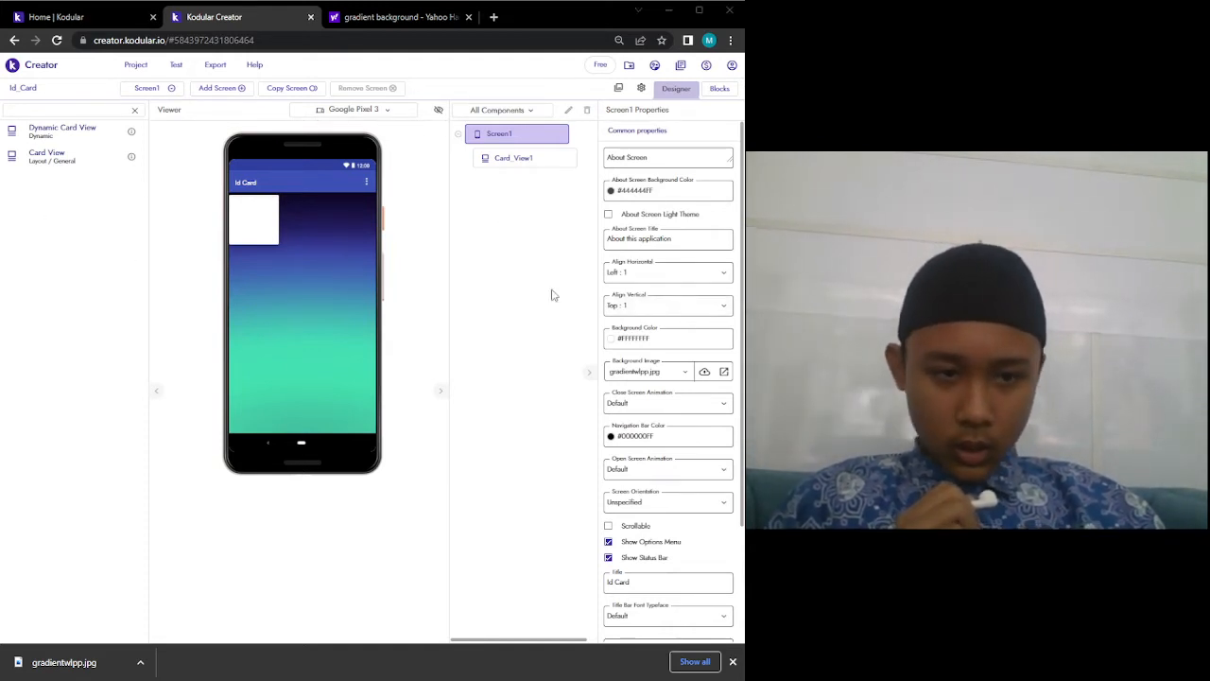
Set Screen1's Align Horizontal to Center : 3 and Align Vertical to Center : 2.
{"action": "left_click", "coordinate": [688, 277]}
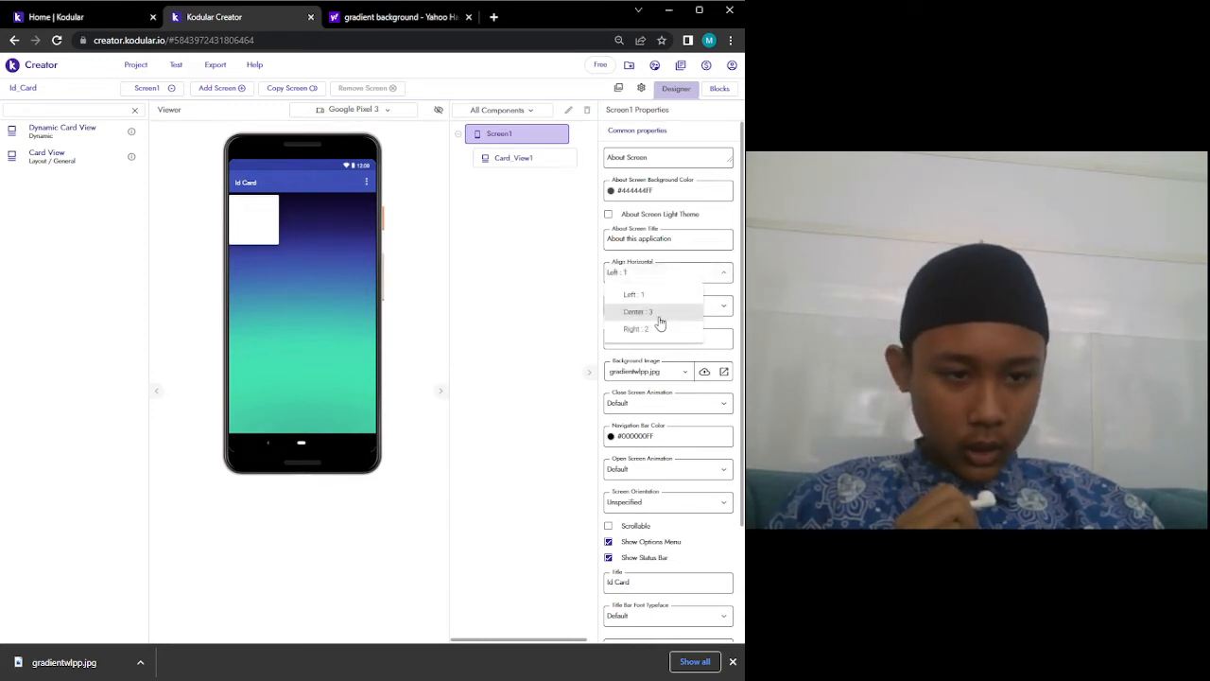
{"action": "left_click", "coordinate": [659, 322]}
{"action": "left_click", "coordinate": [666, 308]}
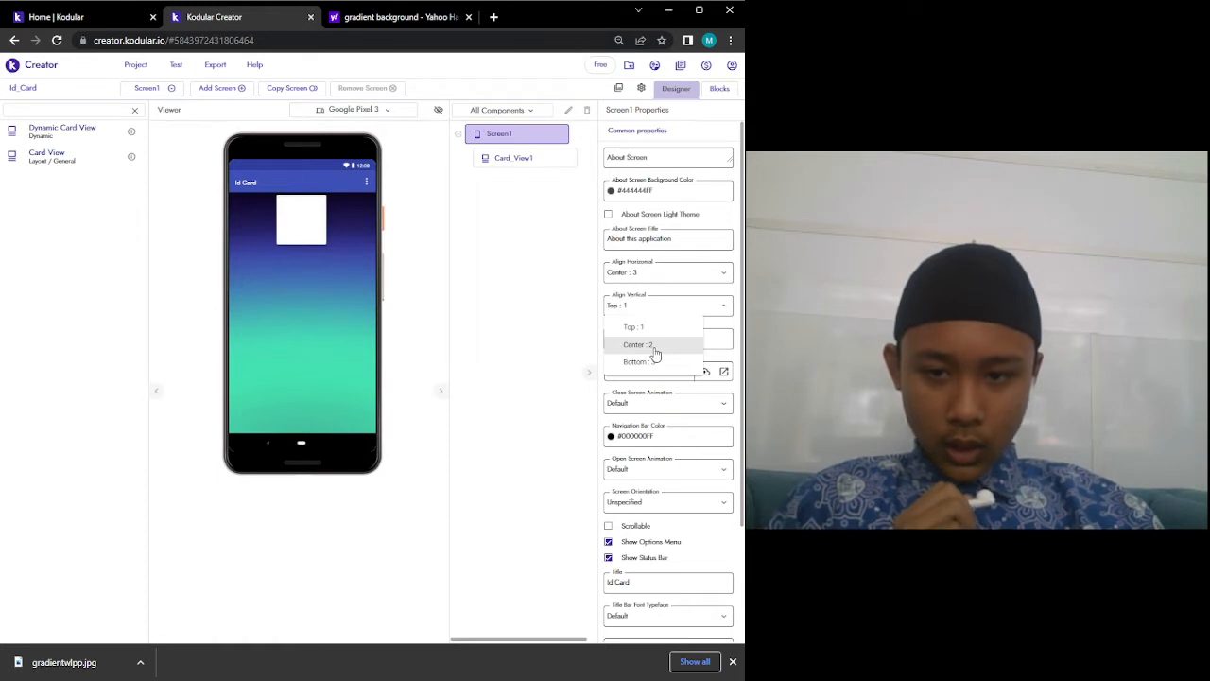
{"action": "left_click", "coordinate": [653, 347]}
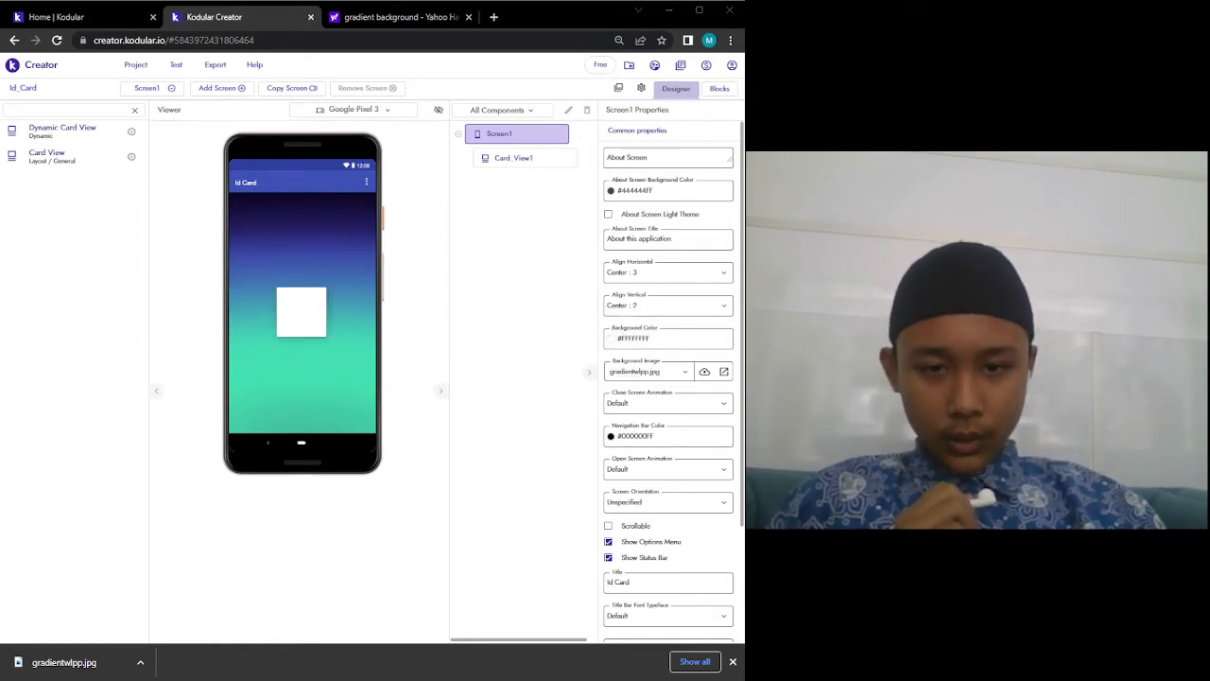
{"action": "left_click", "coordinate": [513, 158]}
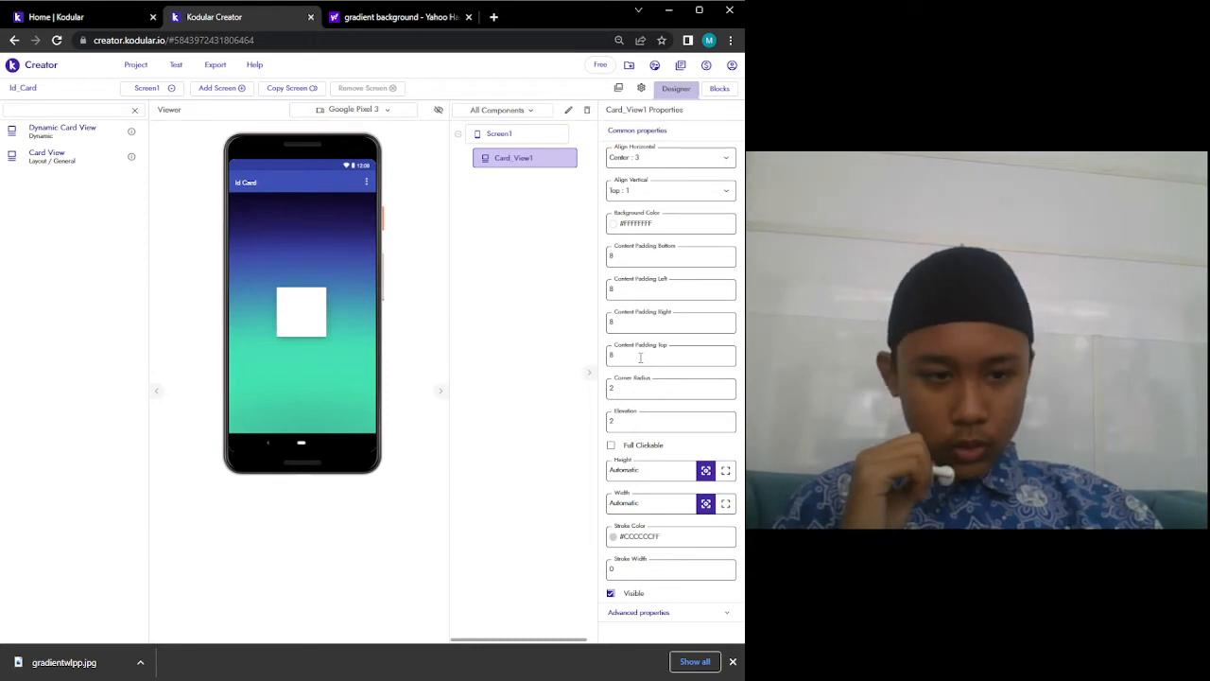
Give Card_View1 top padding 32, corner radius 14, height 50% and width 75%.
{"action": "left_click", "coordinate": [641, 357]}
{"action": "type", "text": "32"}
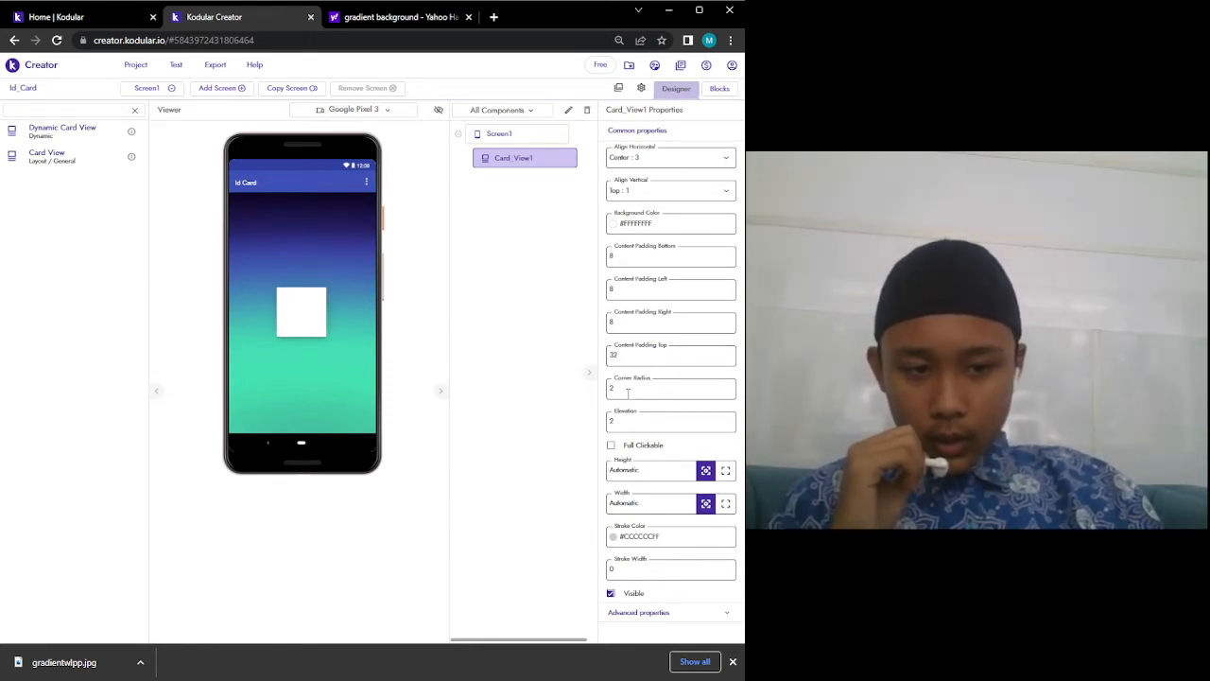
{"action": "left_click", "coordinate": [627, 391]}
{"action": "key", "text": "BackSpace"}
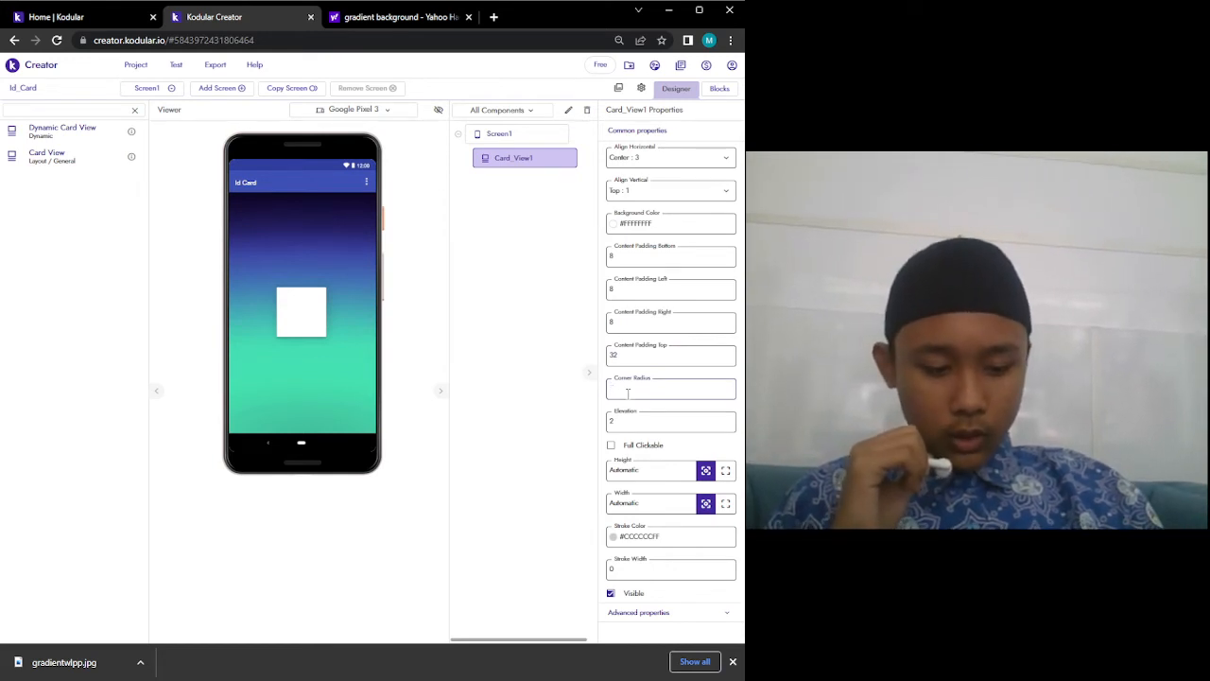
{"action": "type", "text": "14"}
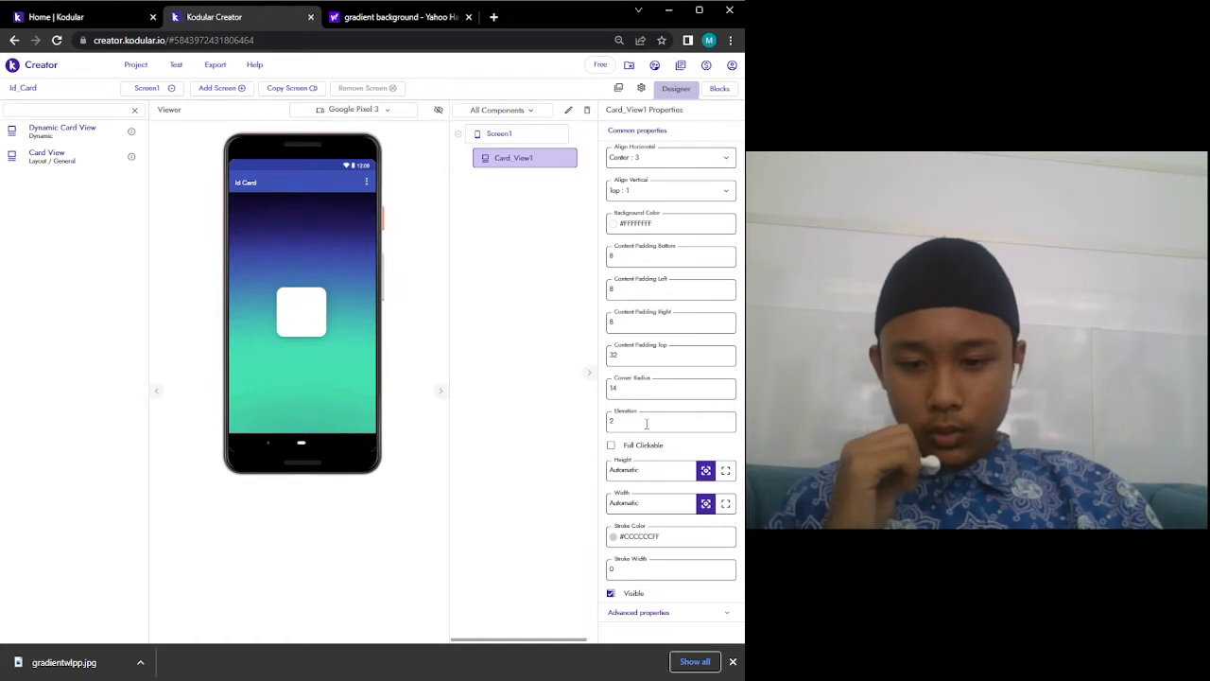
{"action": "double_click", "coordinate": [644, 474]}
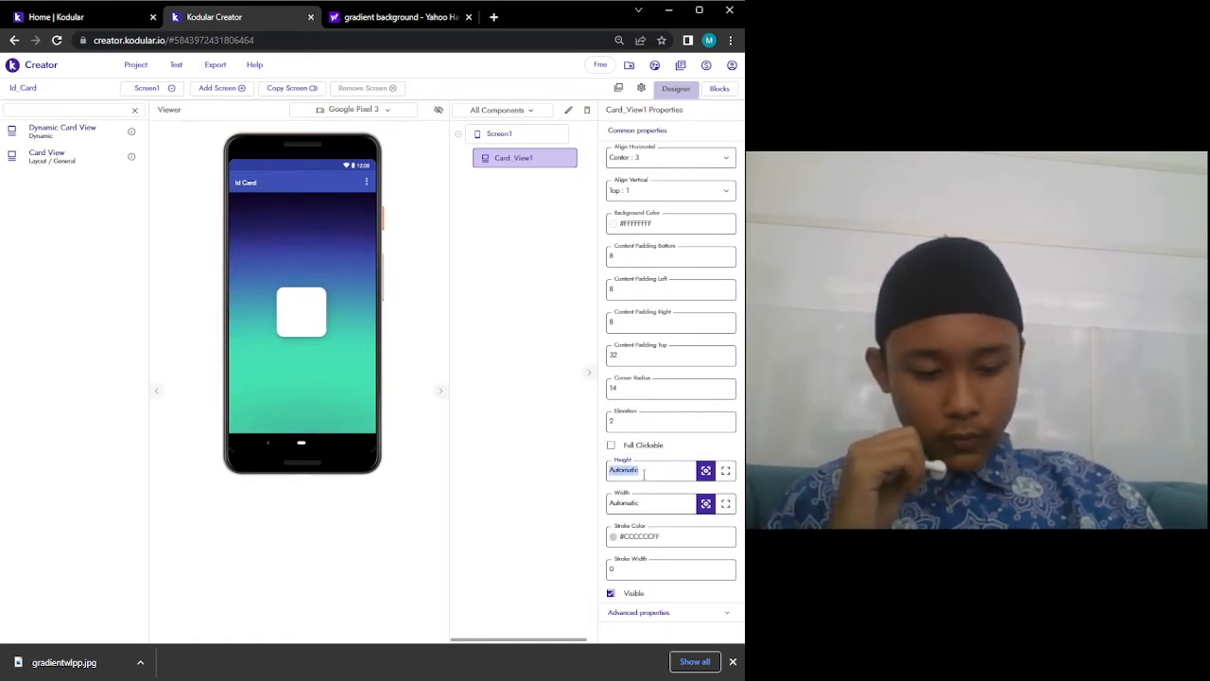
{"action": "type", "text": "50"}
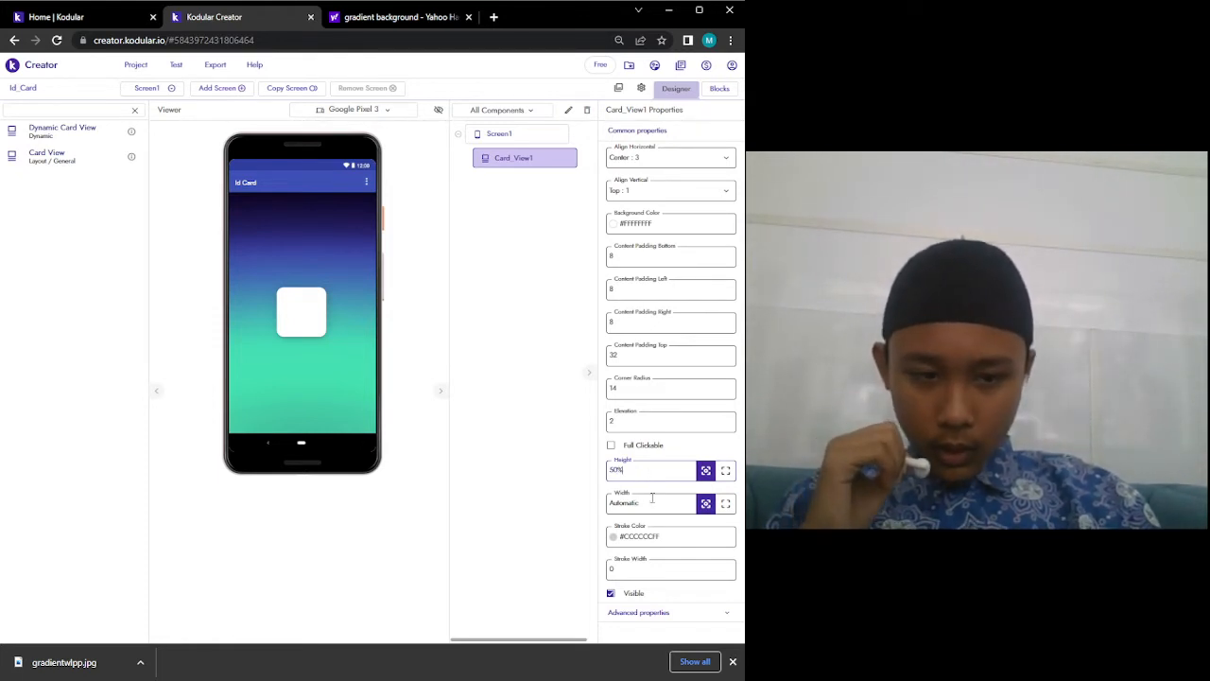
{"action": "double_click", "coordinate": [655, 501]}
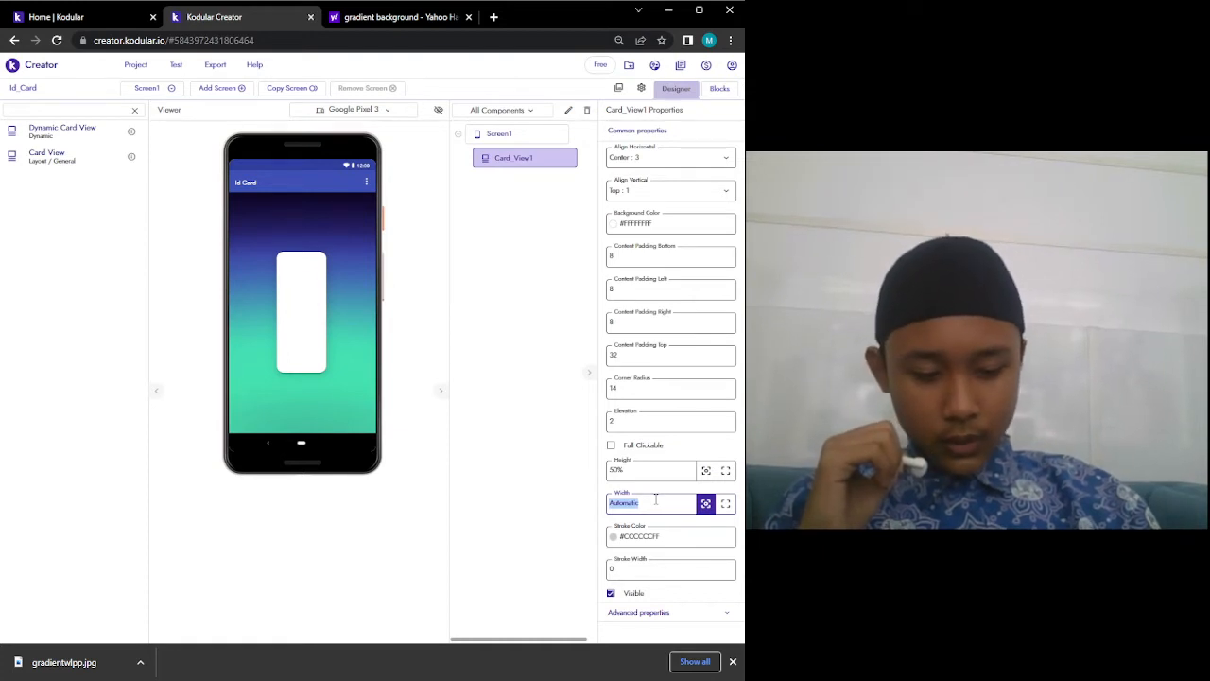
{"action": "type", "text": "75"}
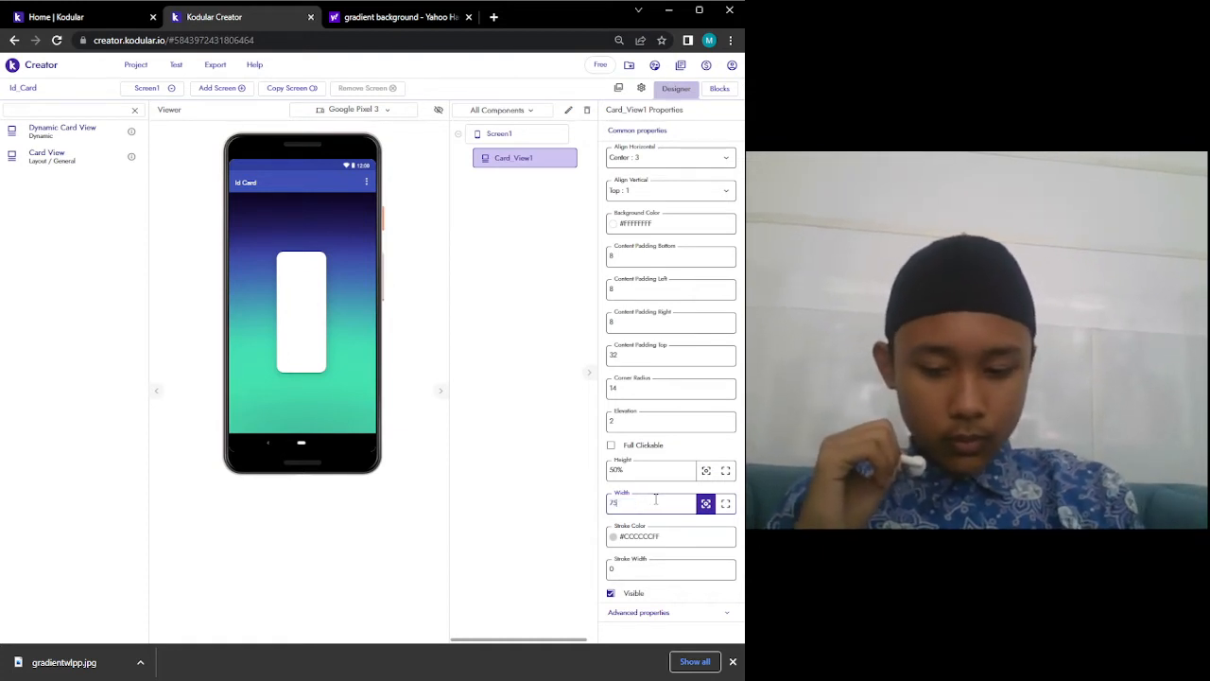
{"action": "key", "text": "Return"}
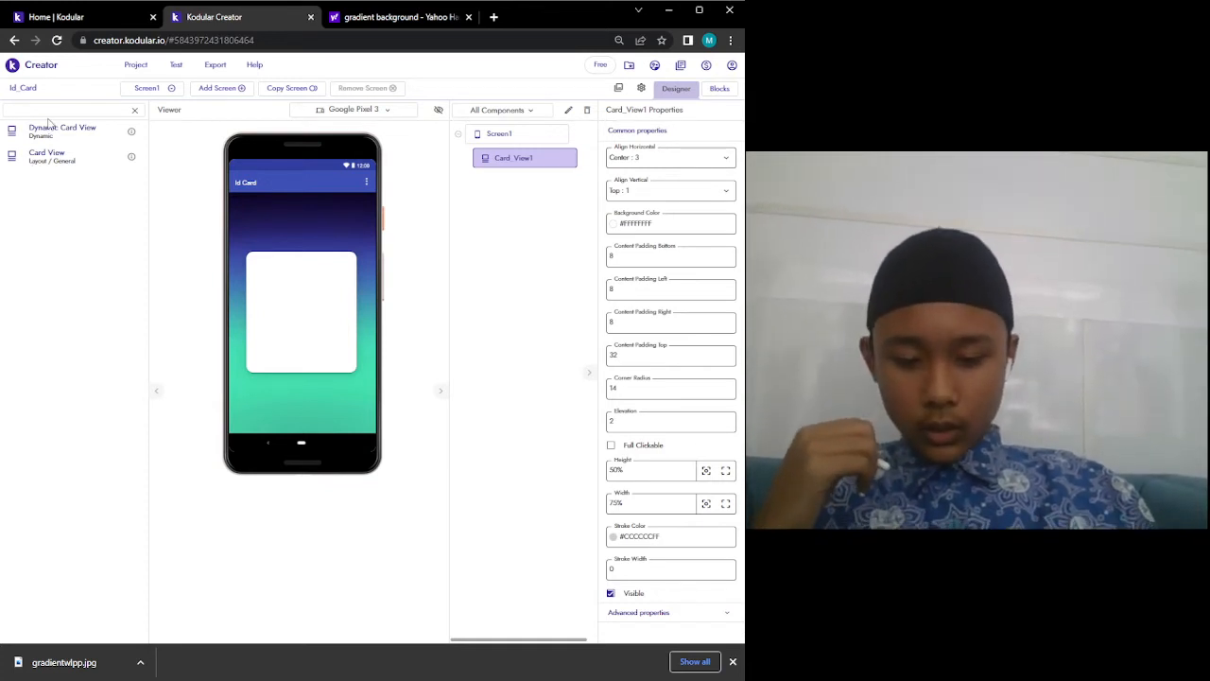
Place an Image component (Image1) inside Card_View1, leaving its picture unset.
{"action": "type", "text": "im"}
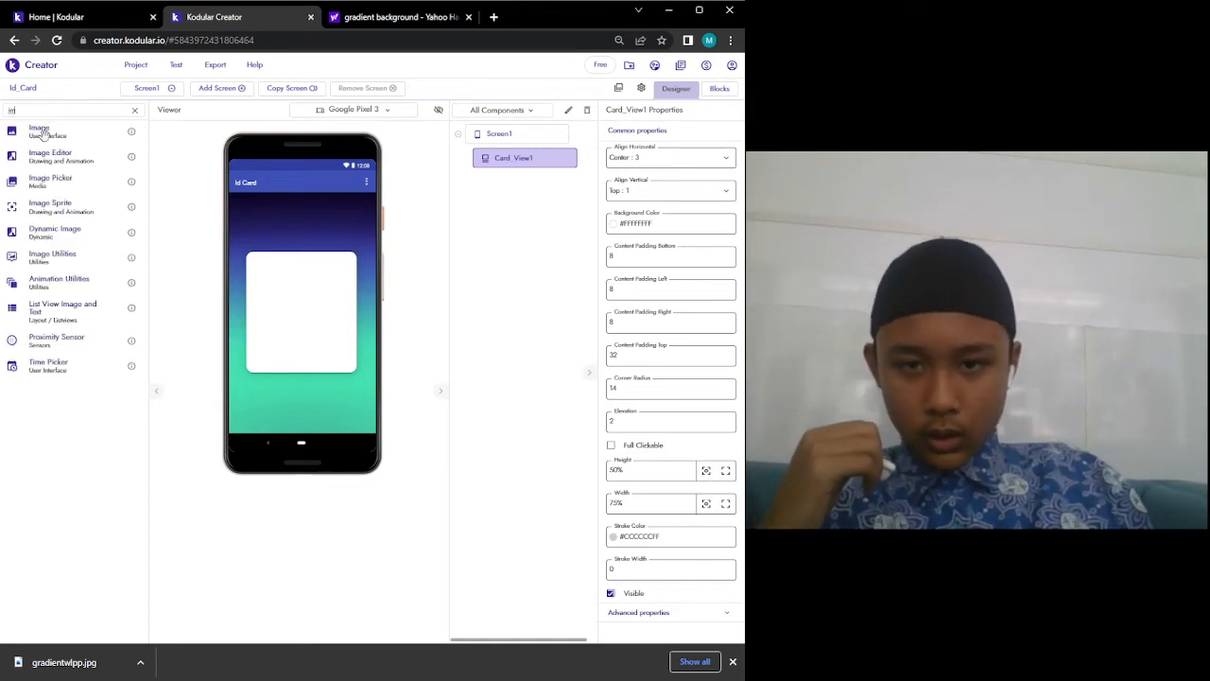
{"action": "mouse_move", "coordinate": [43, 134]}
{"action": "left_mouse_down"}
{"action": "mouse_move", "coordinate": [95, 142]}
{"action": "mouse_move", "coordinate": [393, 295]}
{"action": "mouse_move", "coordinate": [271, 276]}
{"action": "mouse_move", "coordinate": [299, 278]}
{"action": "left_mouse_up"}
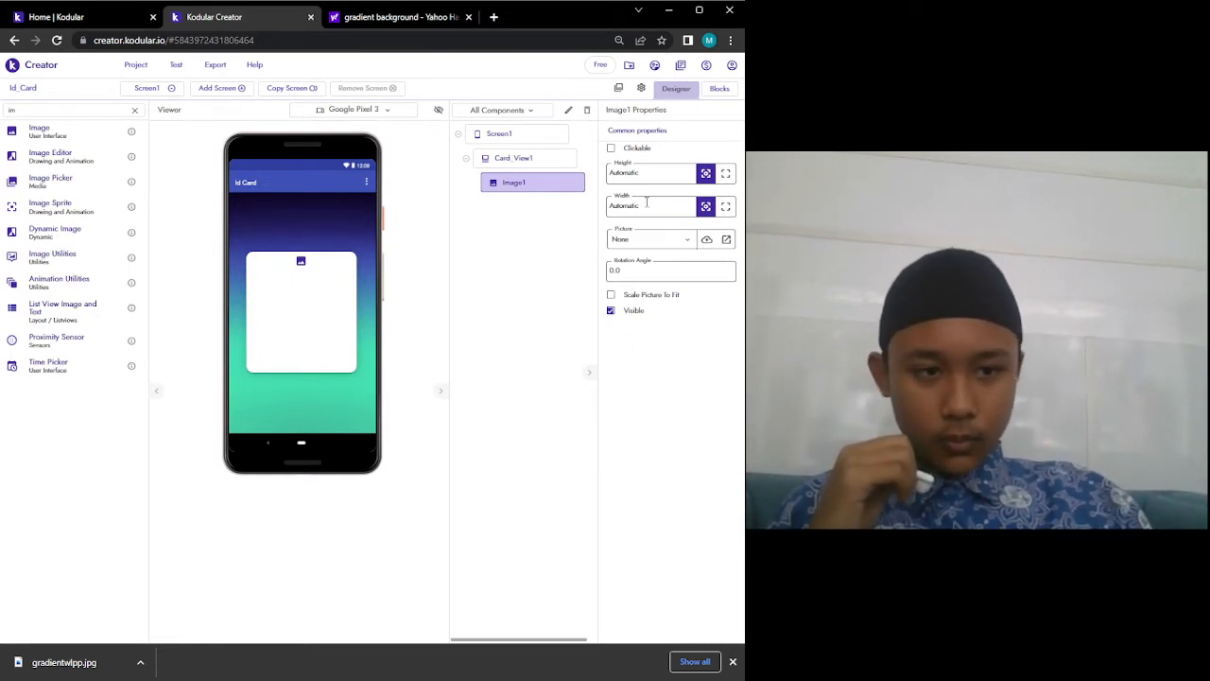
{"action": "left_click", "coordinate": [706, 239]}
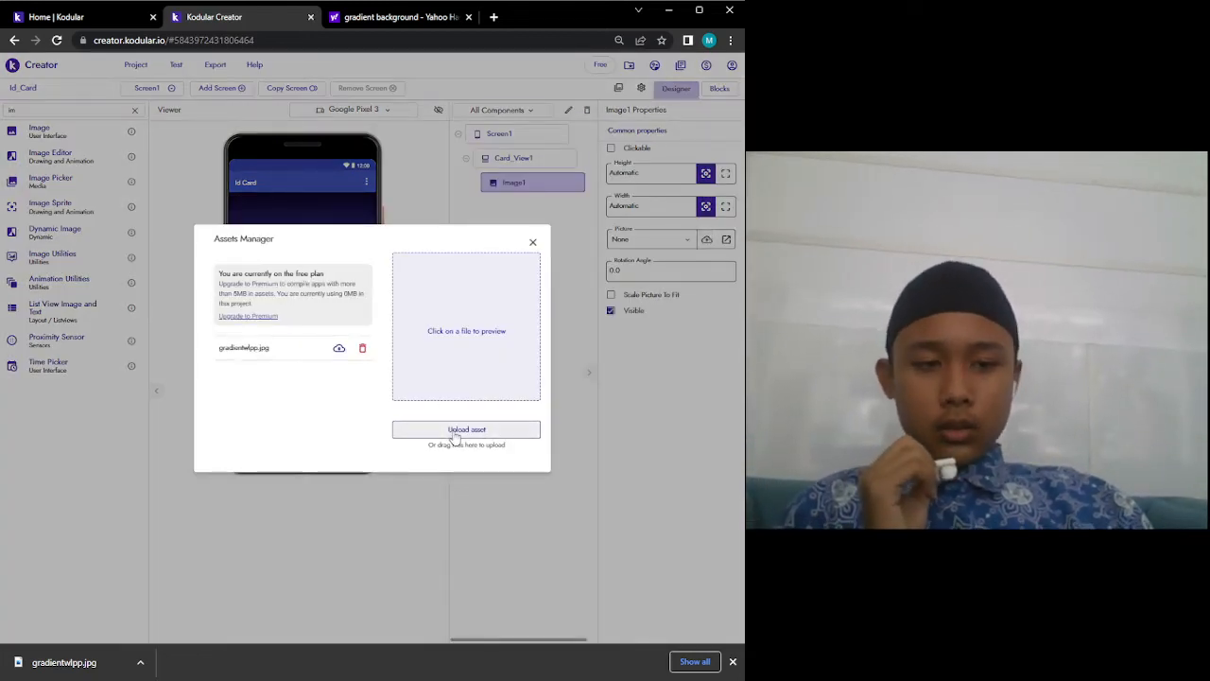
{"action": "left_click", "coordinate": [532, 242]}
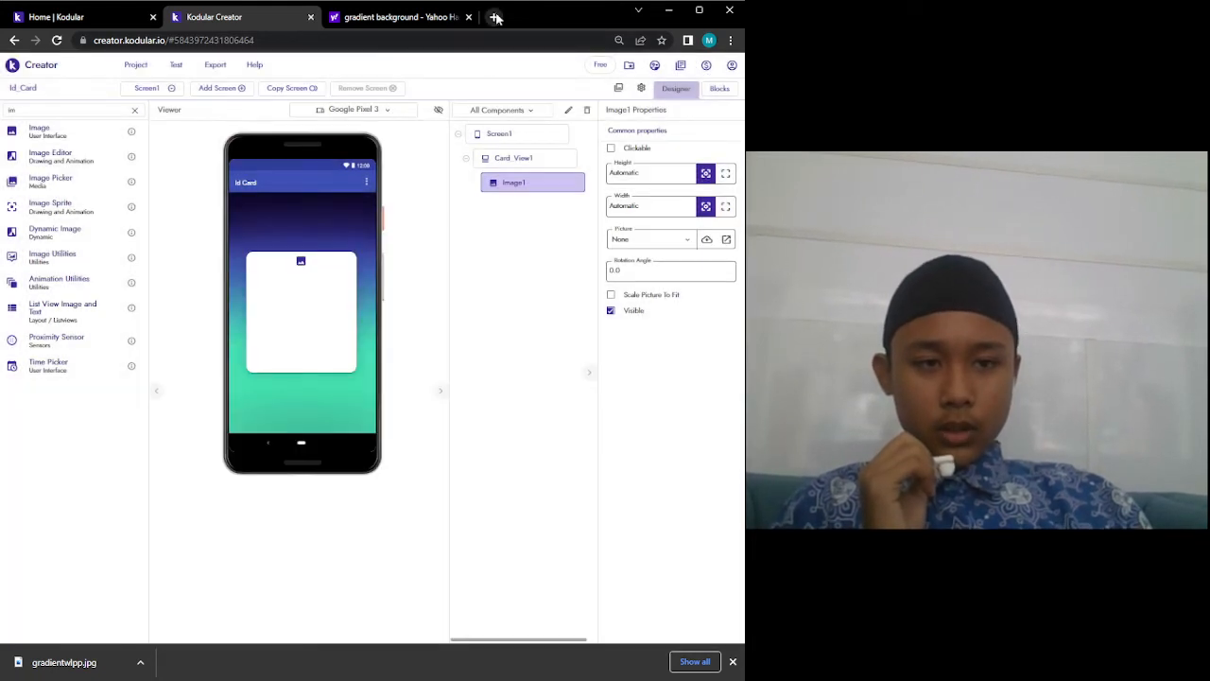
Search Yahoo in a new tab for the singer 'ardhito' and show image results.
{"action": "left_click", "coordinate": [495, 17]}
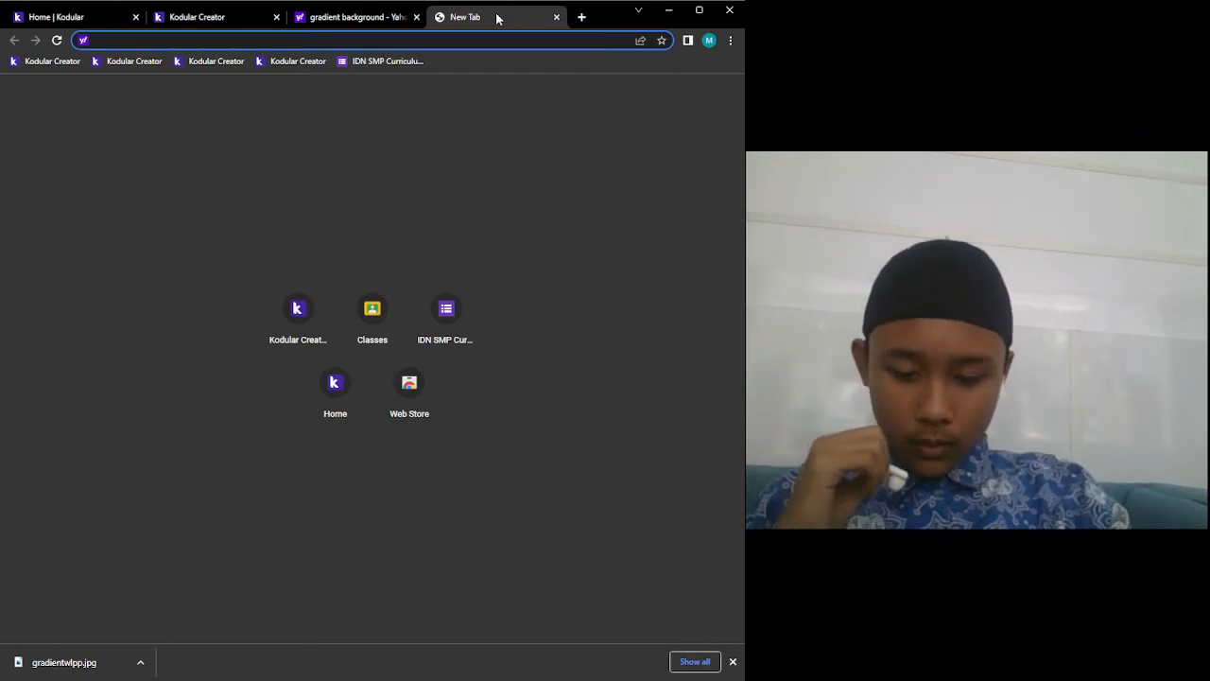
{"action": "type", "text": "ardhito"}
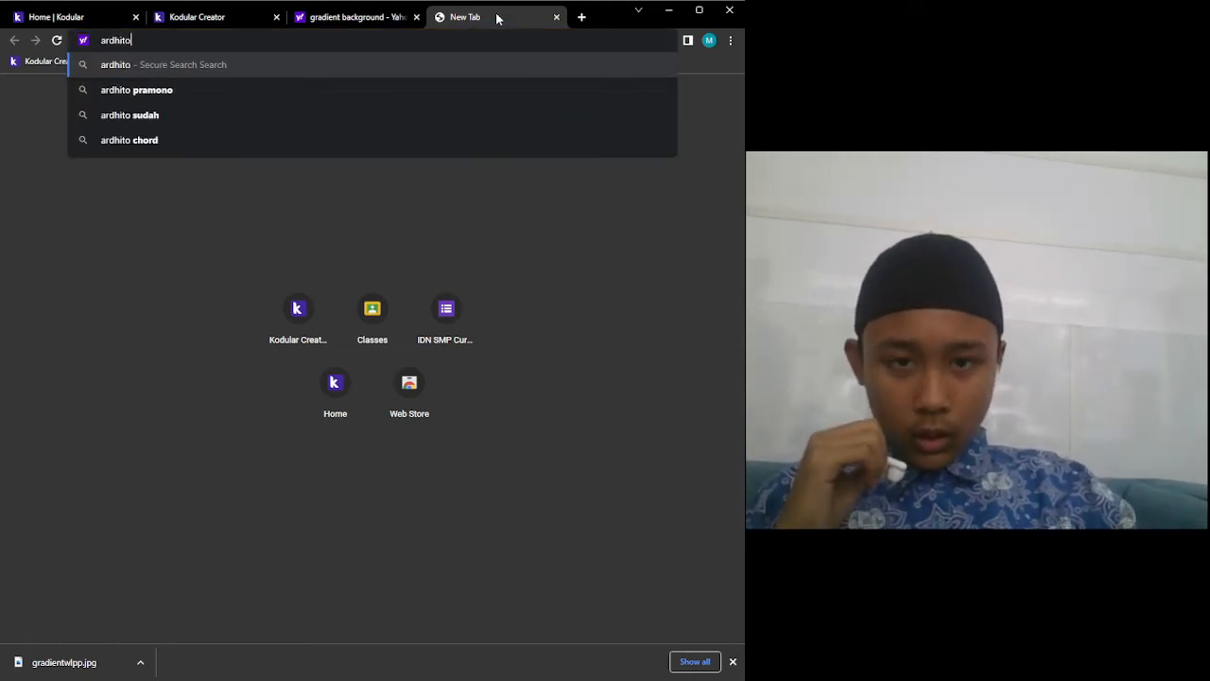
{"action": "key", "text": "Down"}
{"action": "key", "text": "Return"}
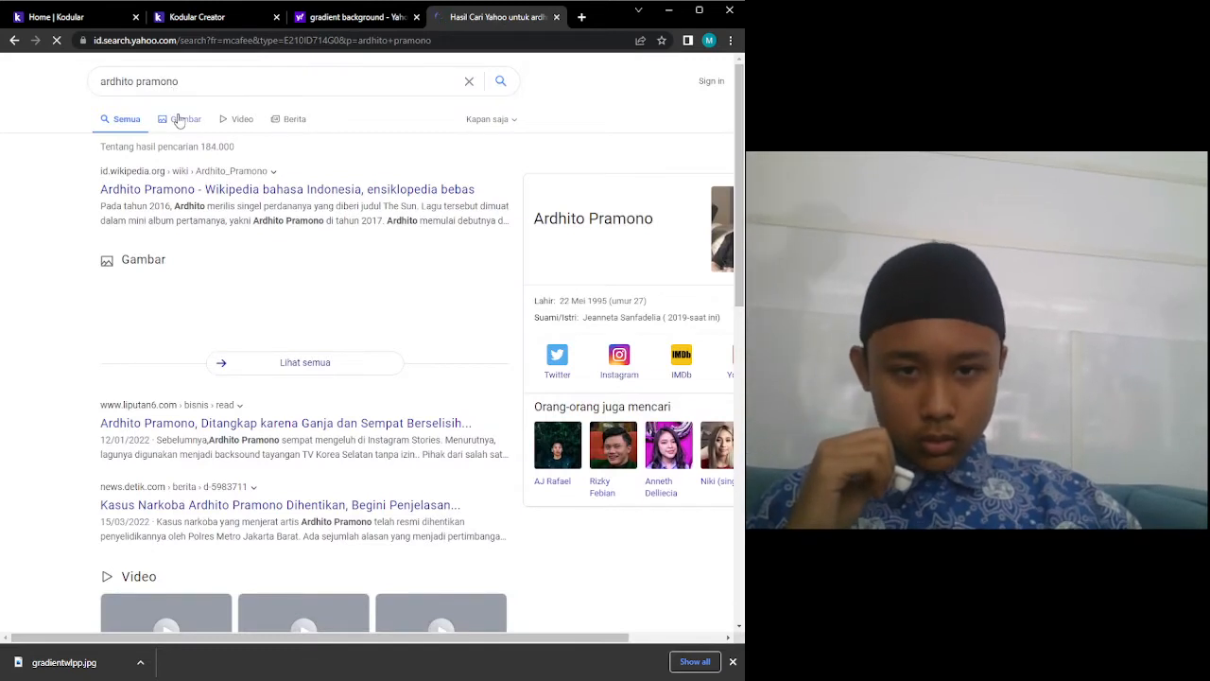
{"action": "left_click", "coordinate": [180, 120]}
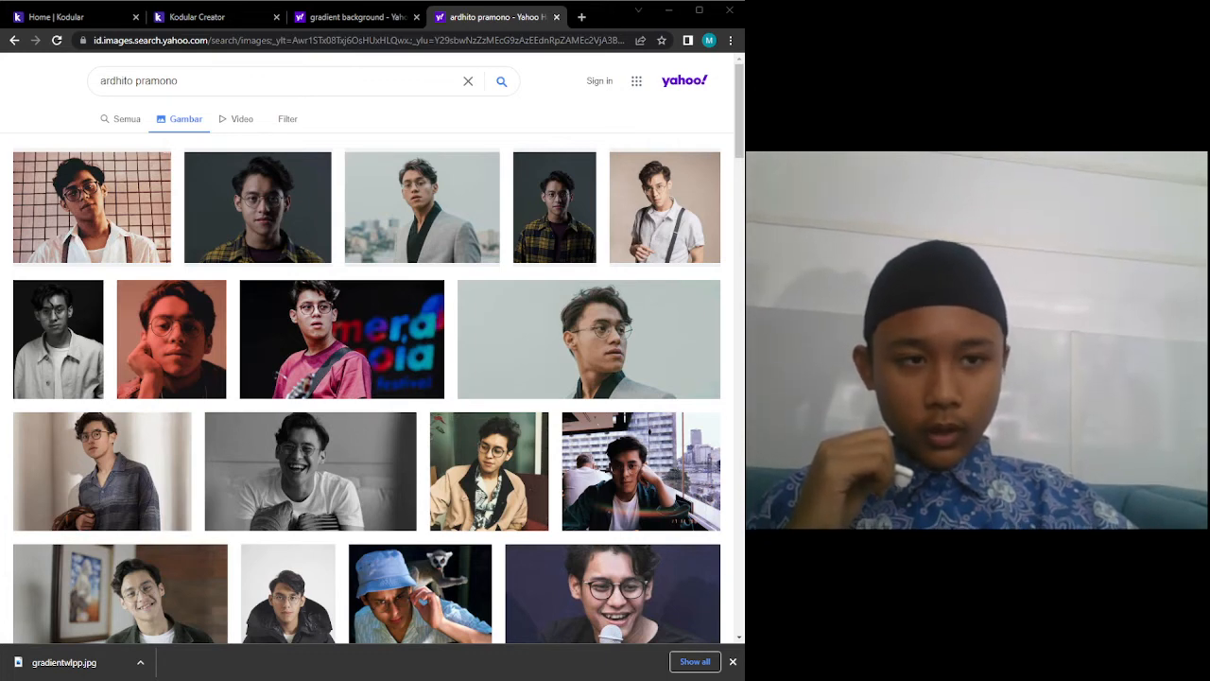
Save the second portrait photo as dhito.jpg and return to Kodular Creator.
{"action": "left_click", "coordinate": [307, 222]}
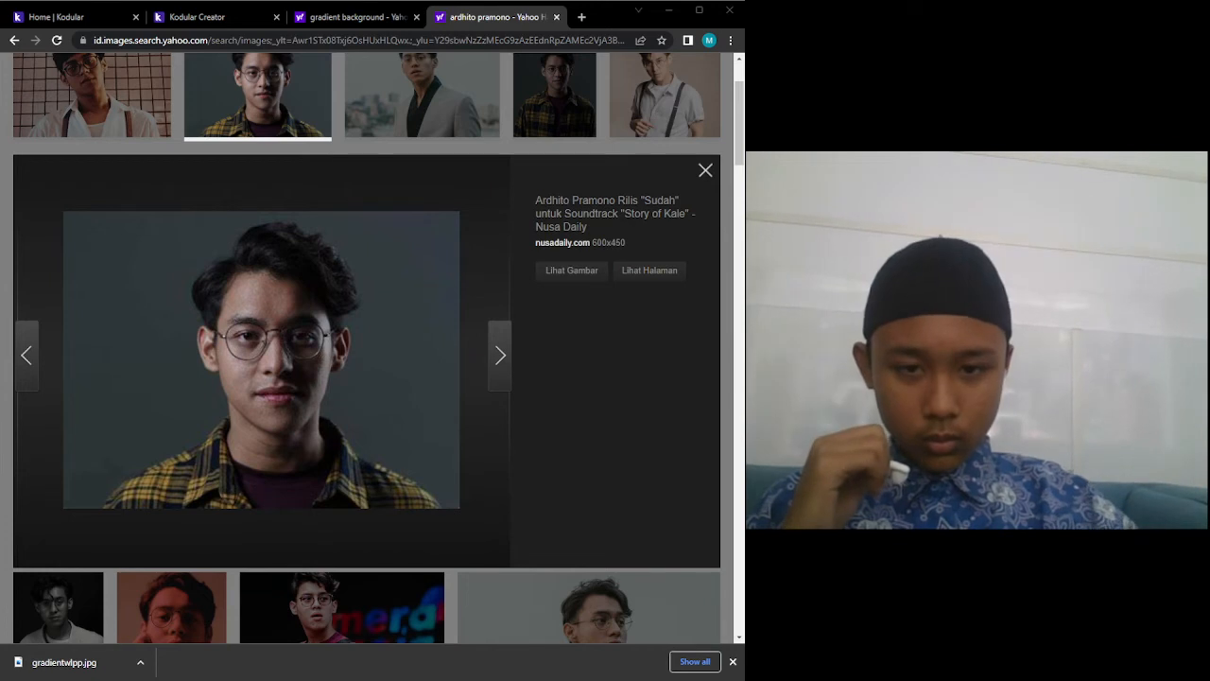
{"action": "key", "text": "Return"}
{"action": "left_click", "coordinate": [206, 25]}
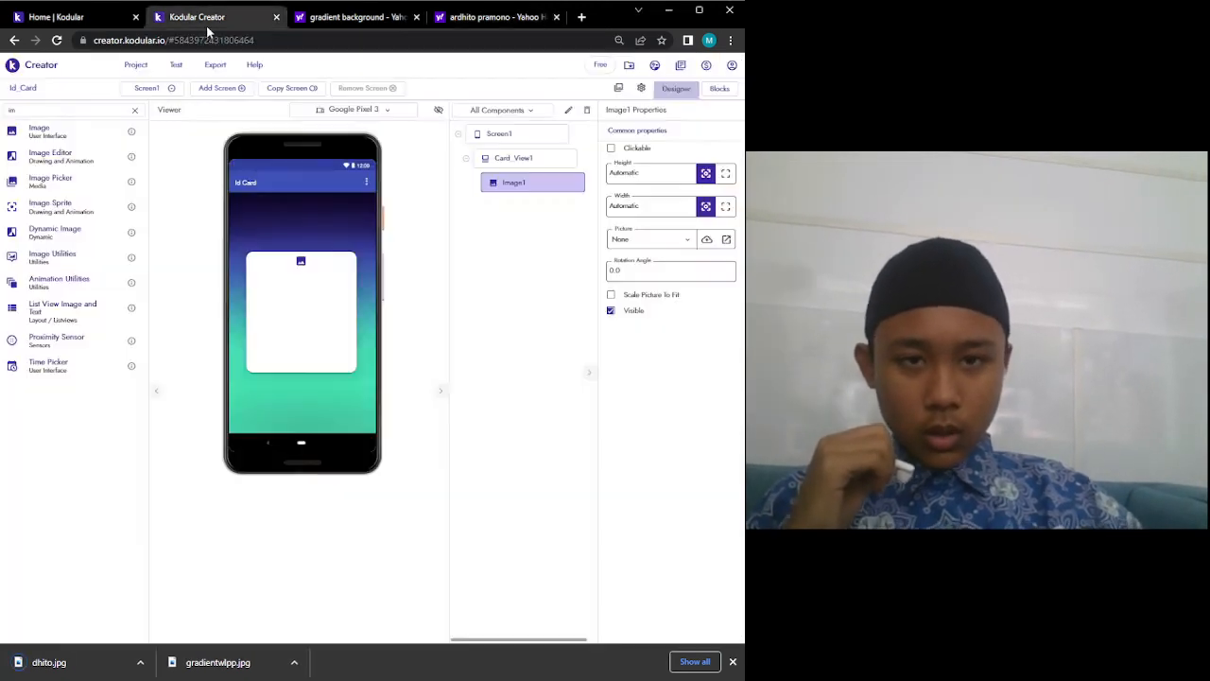
Upload dhito.jpg into the project's assets via the Assets Manager.
{"action": "left_click", "coordinate": [653, 239]}
{"action": "left_click", "coordinate": [706, 240]}
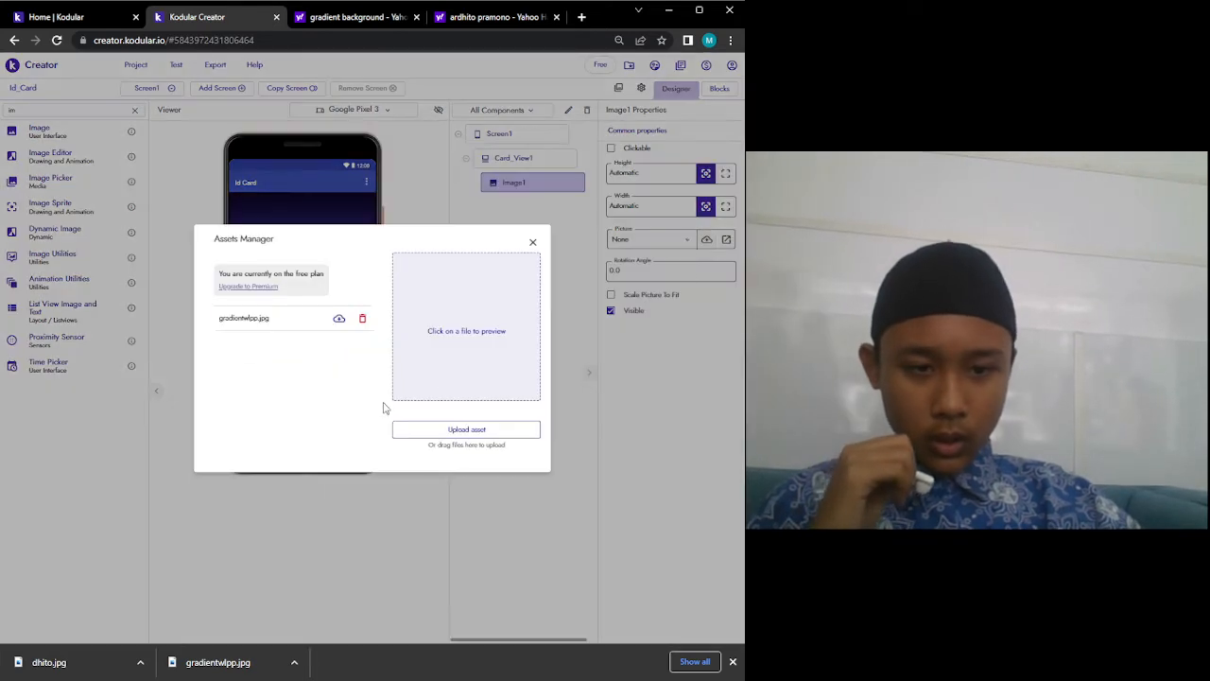
{"action": "left_click", "coordinate": [482, 430]}
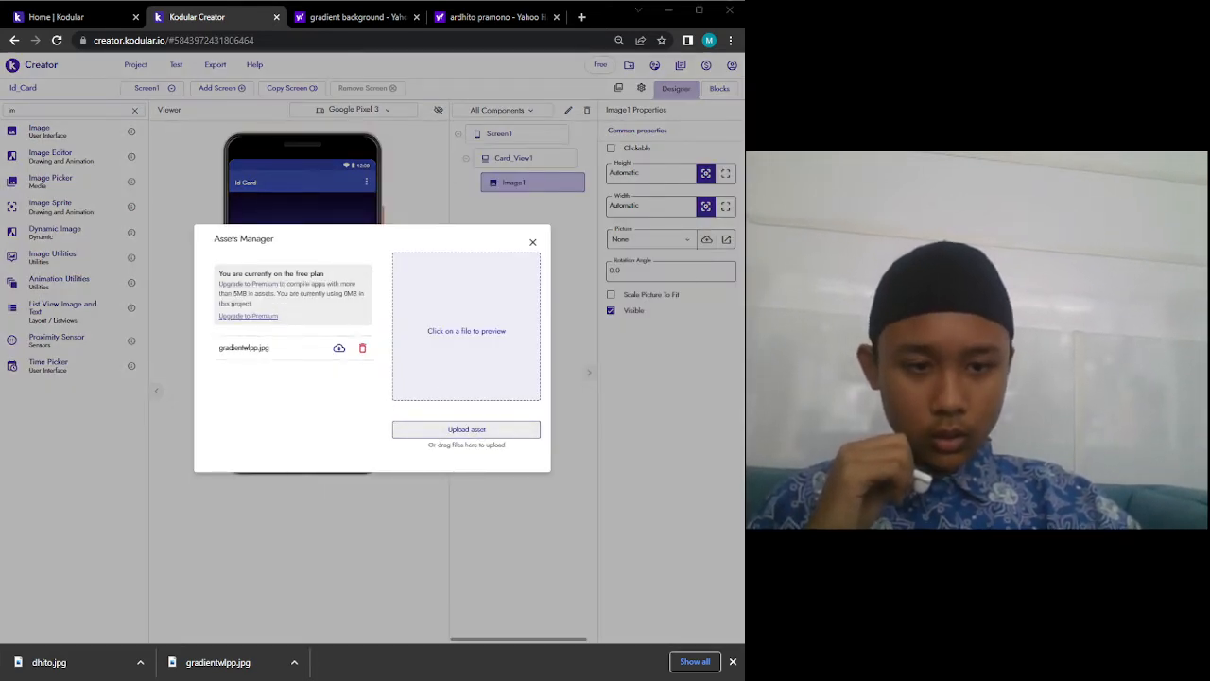
{"action": "left_click", "coordinate": [514, 330]}
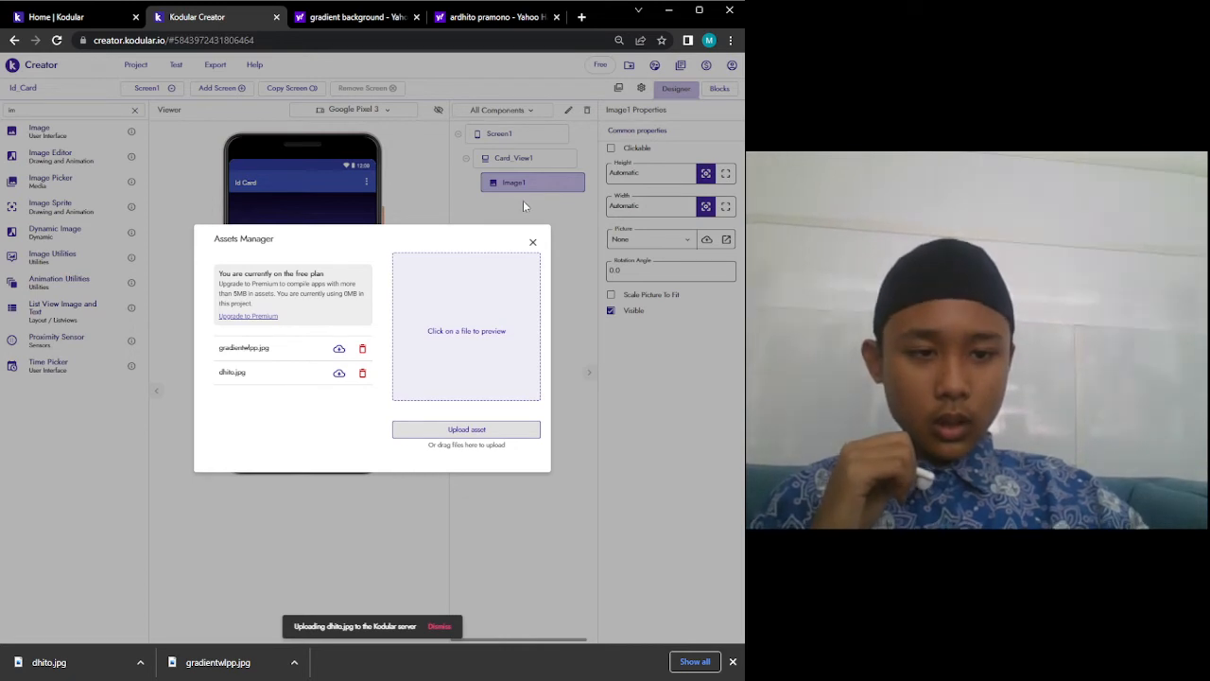
Set Image1's Picture to dhito.jpg and its Height and Width to 85px.
{"action": "left_click", "coordinate": [532, 241]}
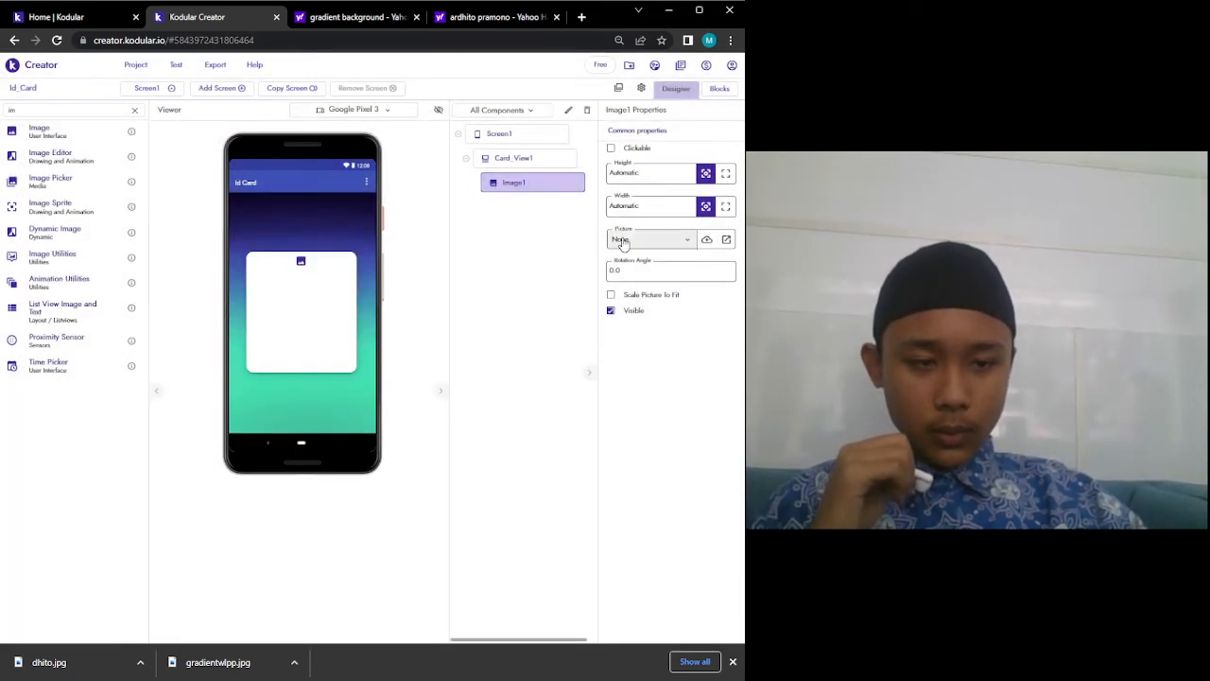
{"action": "left_click", "coordinate": [621, 240]}
{"action": "left_click", "coordinate": [628, 299]}
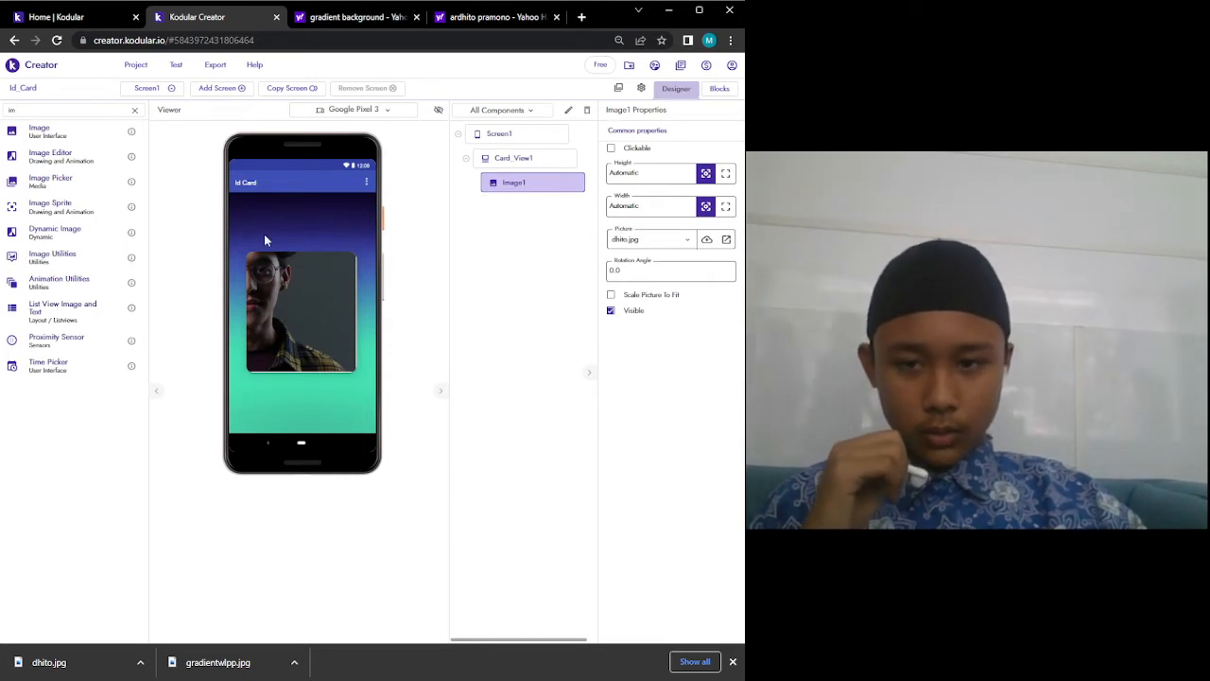
{"action": "left_click", "coordinate": [648, 180]}
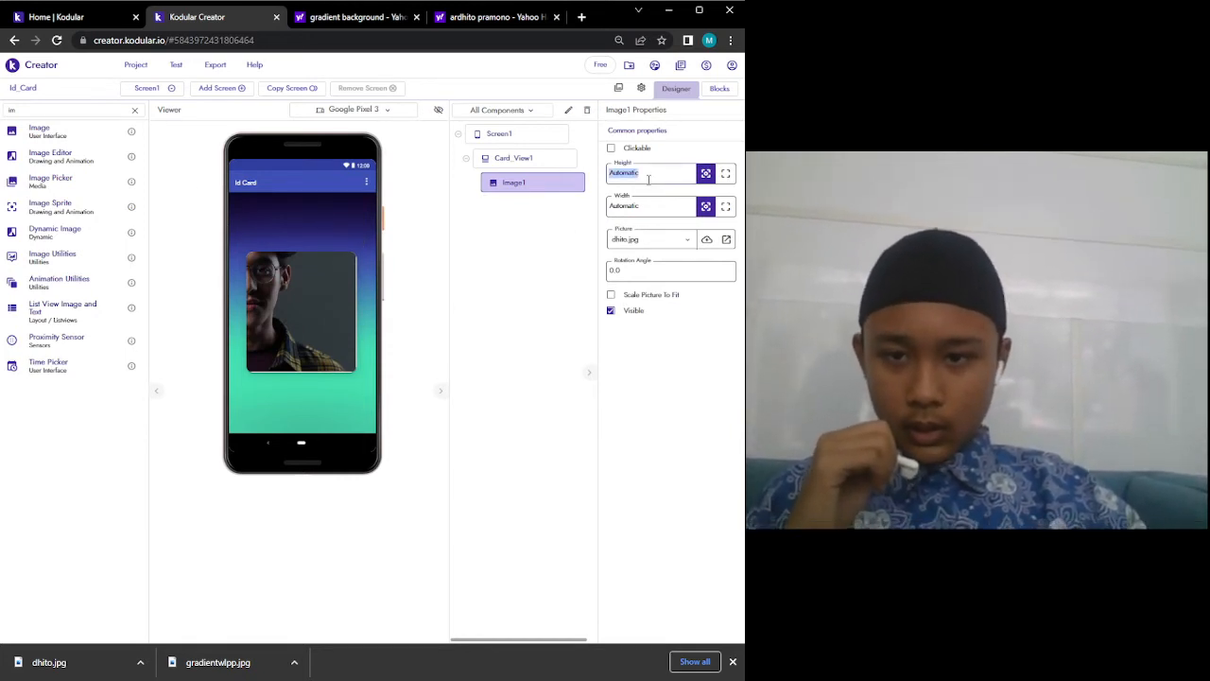
{"action": "type", "text": "85px"}
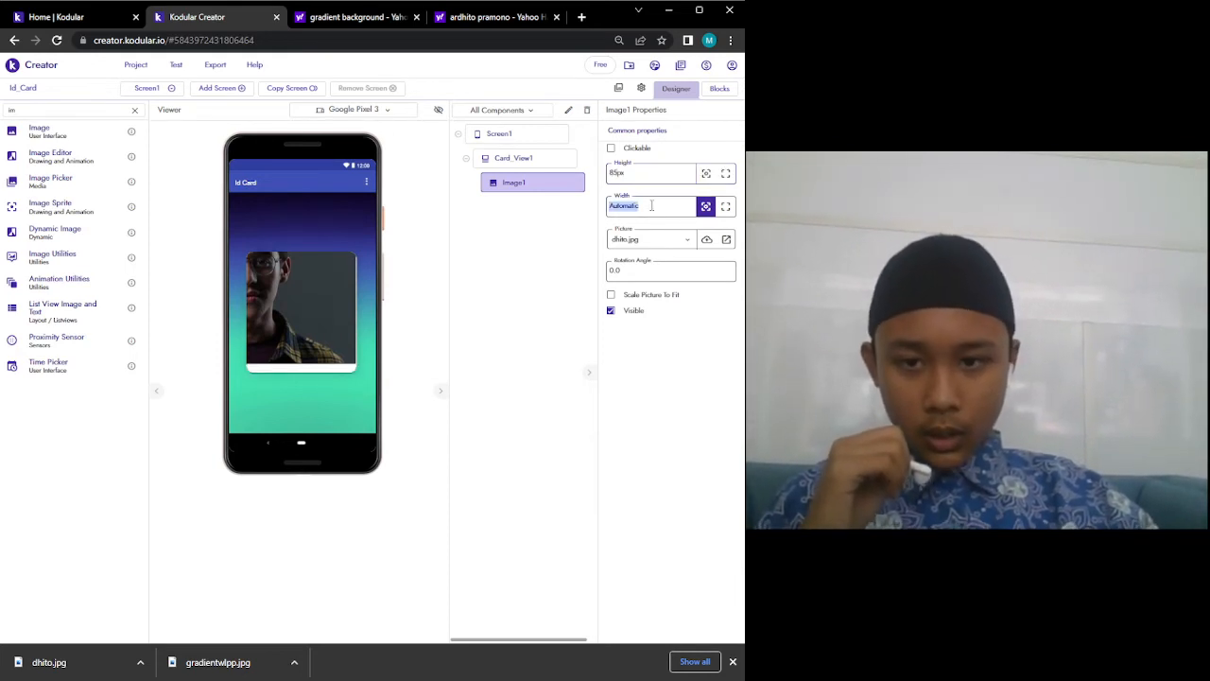
{"action": "type", "text": "85px"}
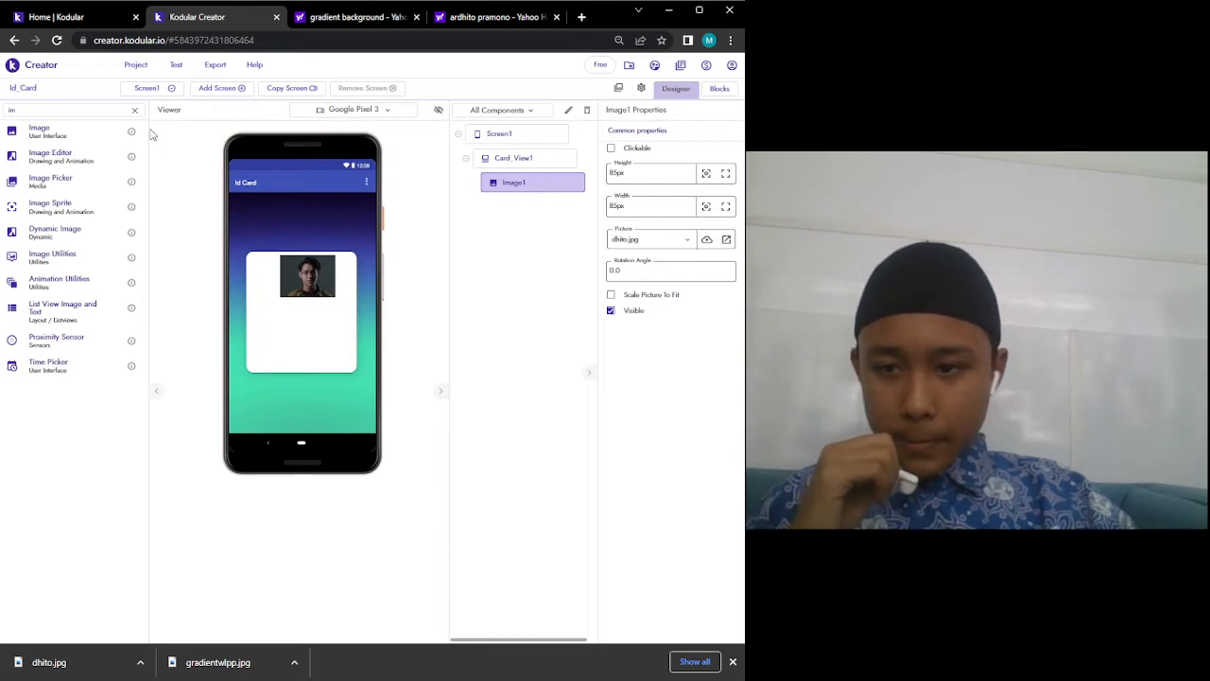
Drop a Space component into Card_View1 under Image1 and set its Height to 1%.
{"action": "left_click", "coordinate": [44, 107]}
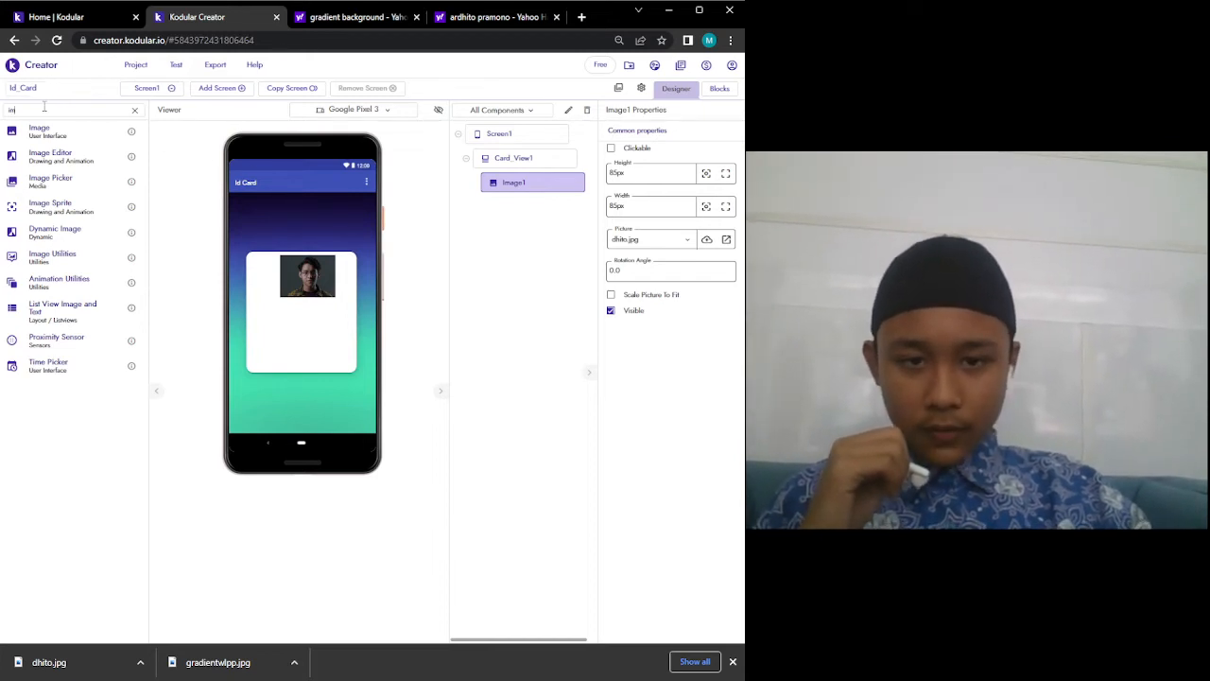
{"action": "type", "text": "sp"}
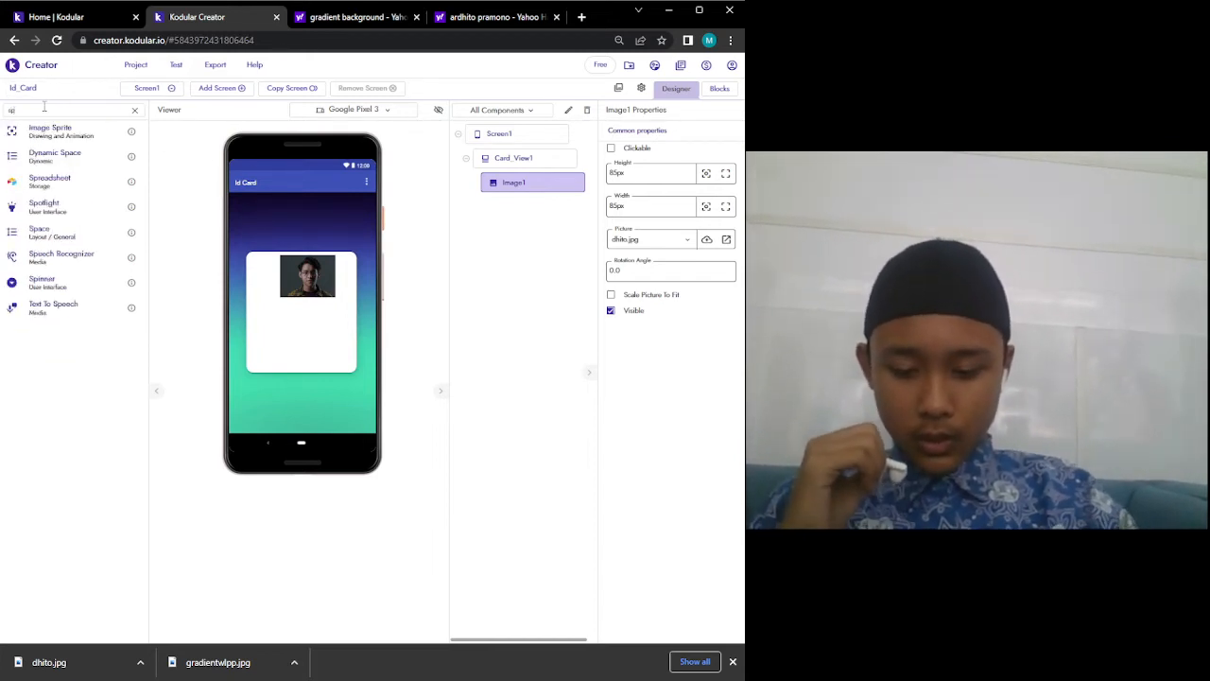
{"action": "type", "text": "ace"}
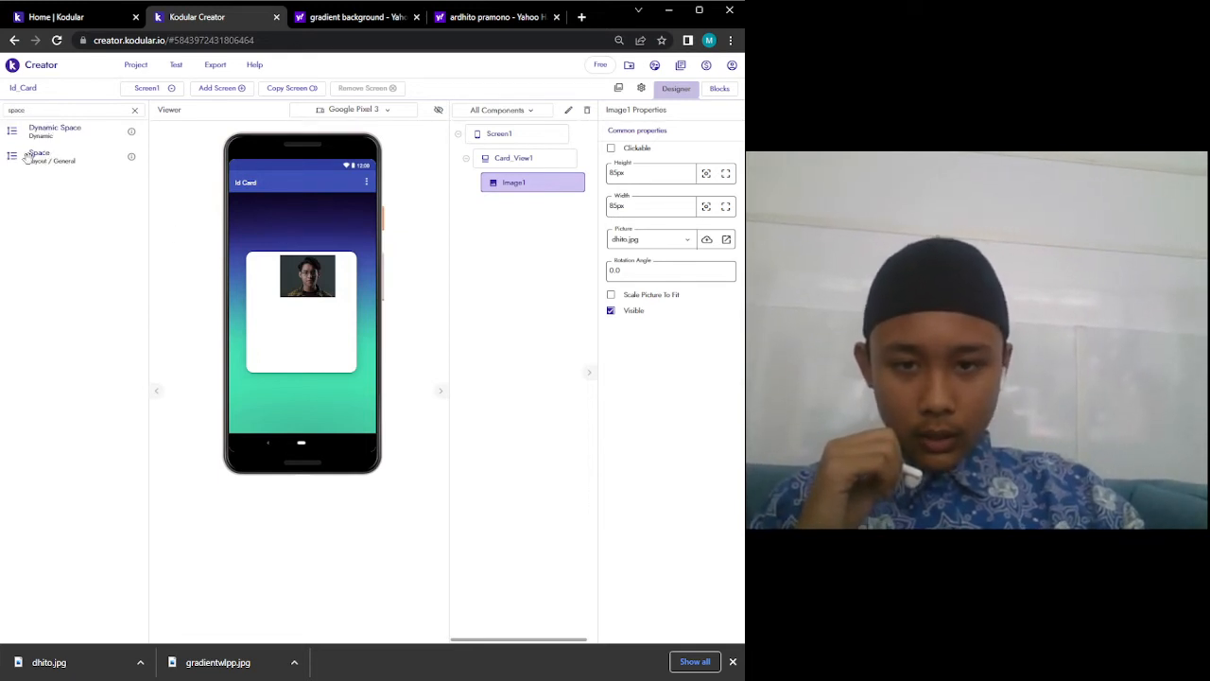
{"action": "left_click_drag", "start_coordinate": [28, 156], "coordinate": [265, 310]}
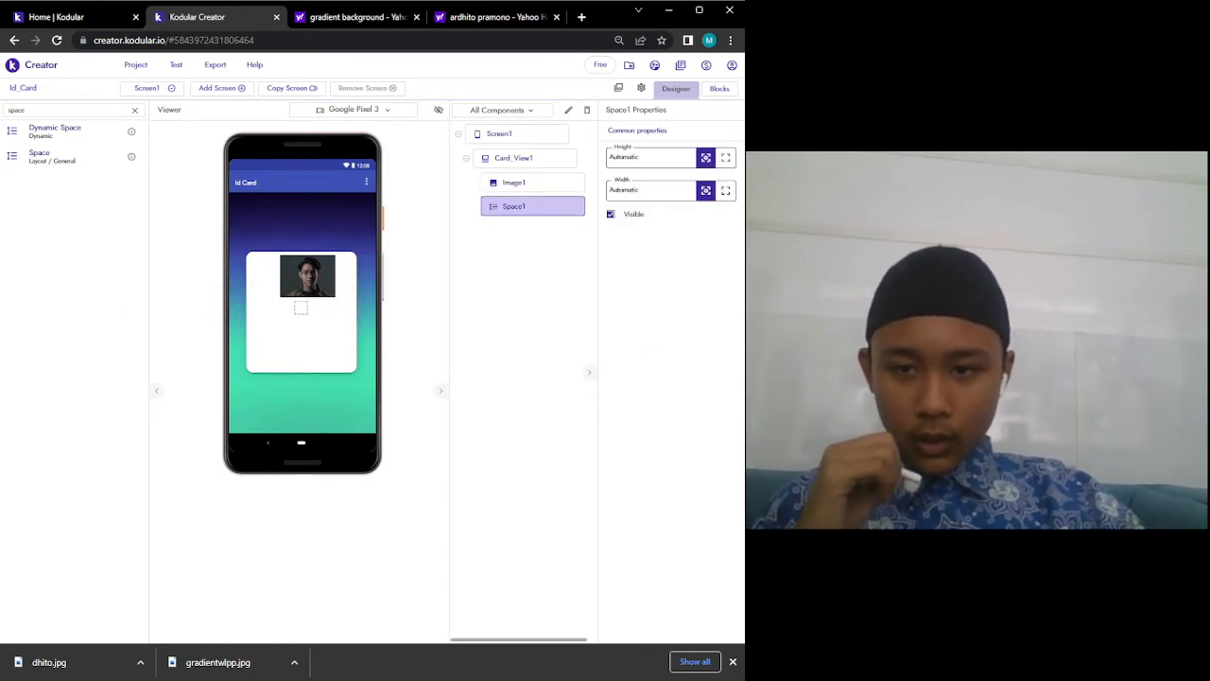
{"action": "left_click", "coordinate": [653, 160]}
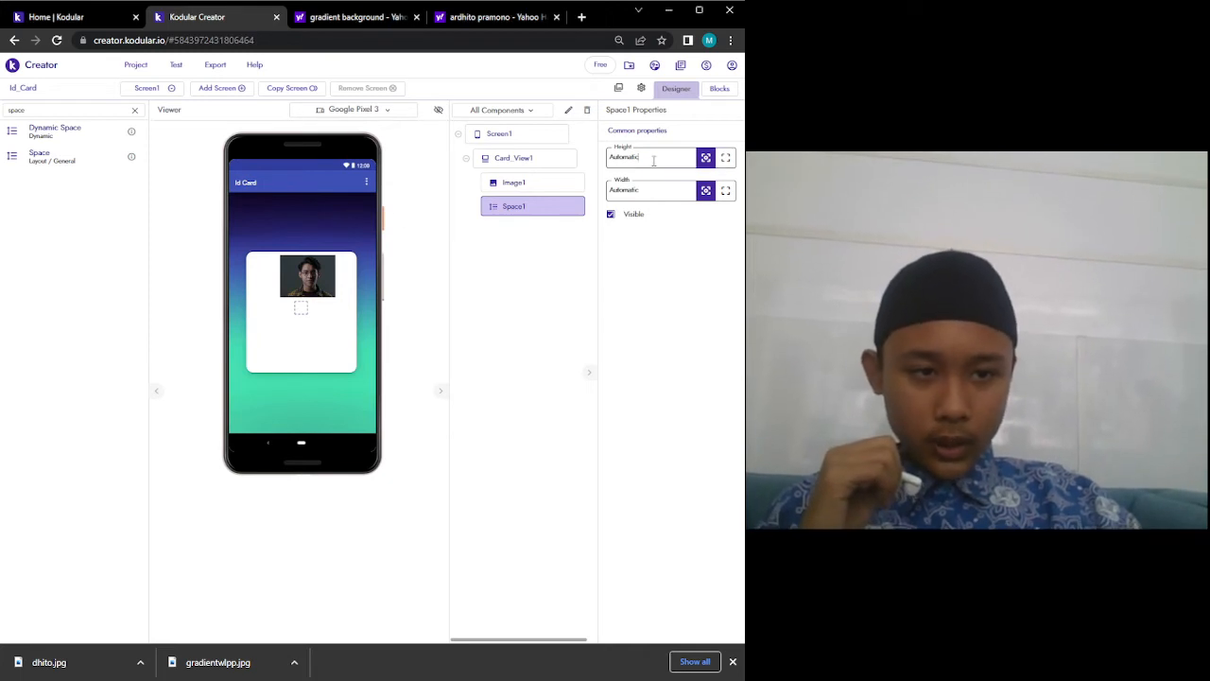
{"action": "double_click", "coordinate": [654, 159]}
{"action": "type", "text": "1"}
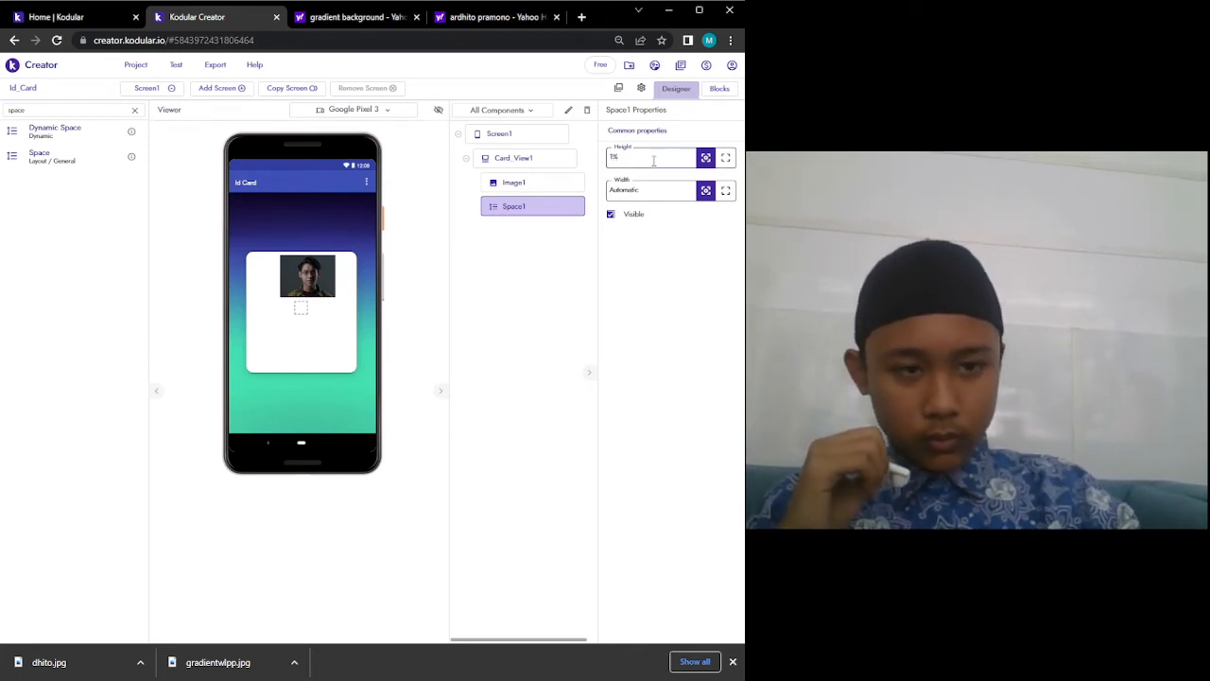
{"action": "type", "text": "%"}
{"action": "key", "text": "Return"}
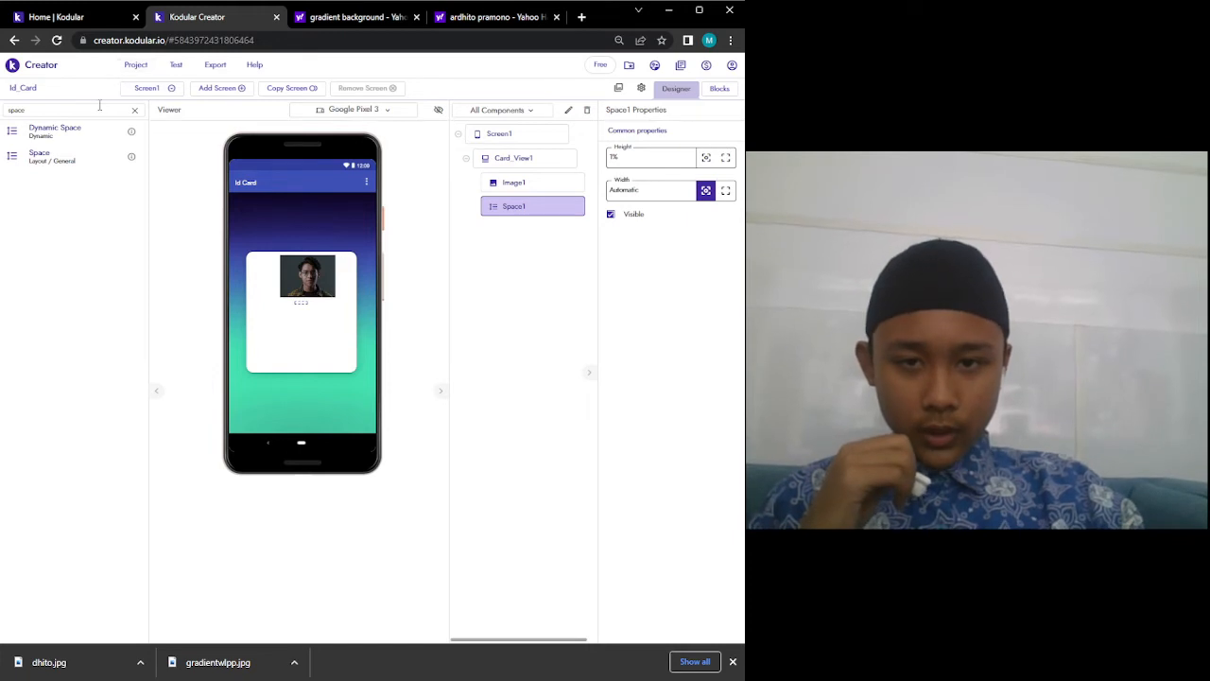
{"action": "left_click_drag", "start_coordinate": [84, 152], "coordinate": [66, 126]}
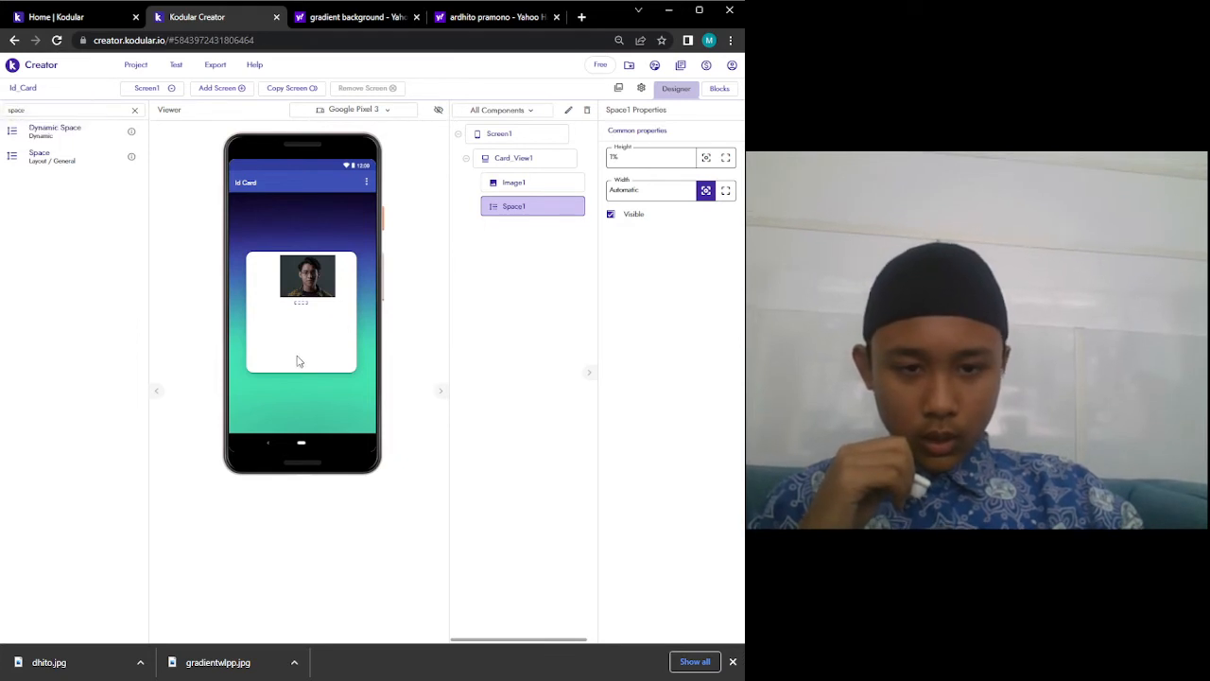
{"action": "left_click", "coordinate": [289, 281]}
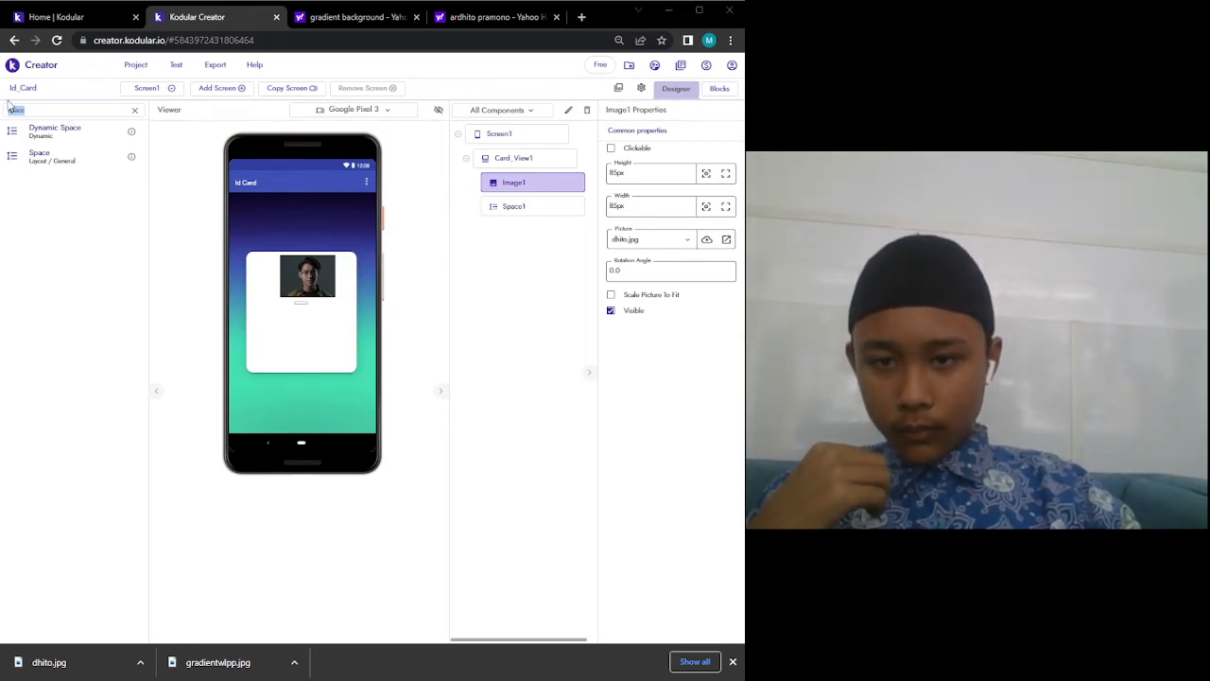
Add Label1 to the card under the photo, with the e-mail address as its text.
{"action": "left_click", "coordinate": [67, 107]}
{"action": "key", "text": "BackSpace"}
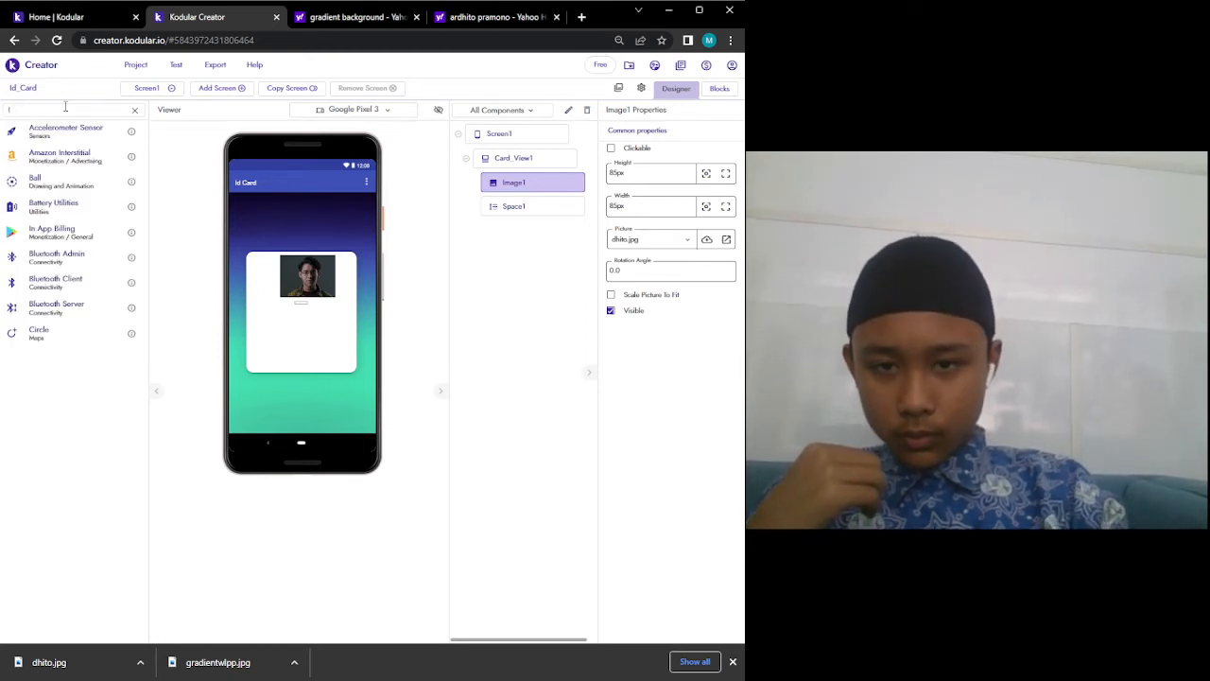
{"action": "type", "text": "la"}
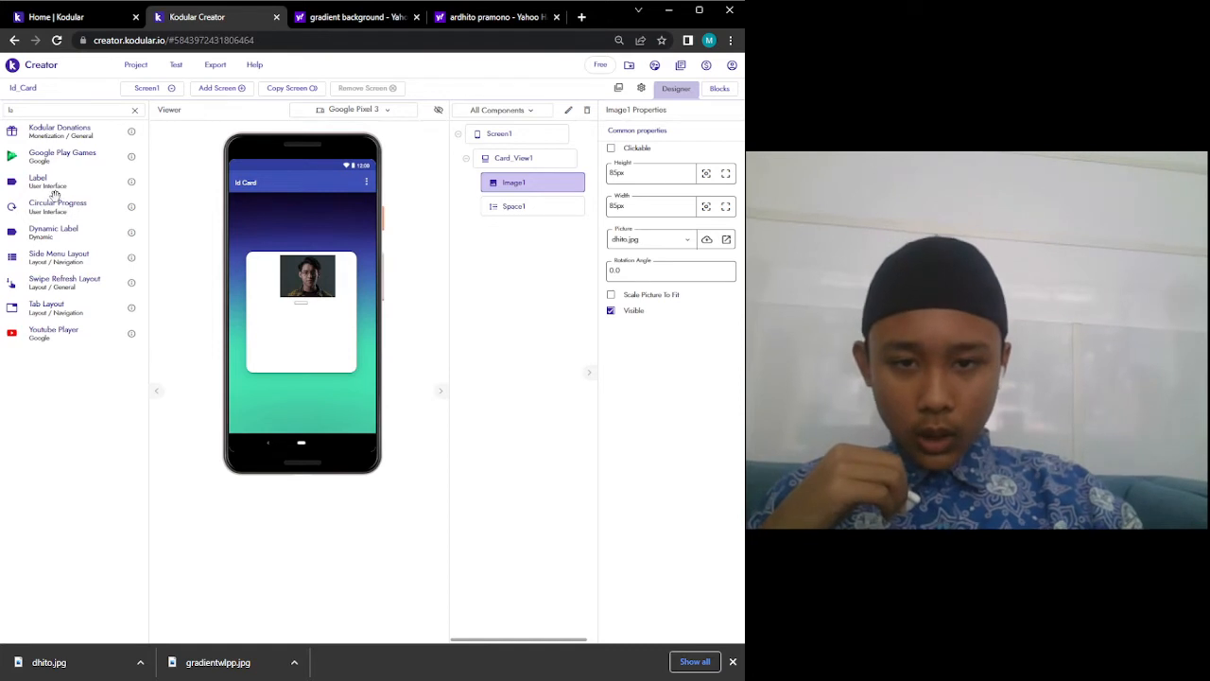
{"action": "left_click_drag", "start_coordinate": [55, 193], "coordinate": [300, 333]}
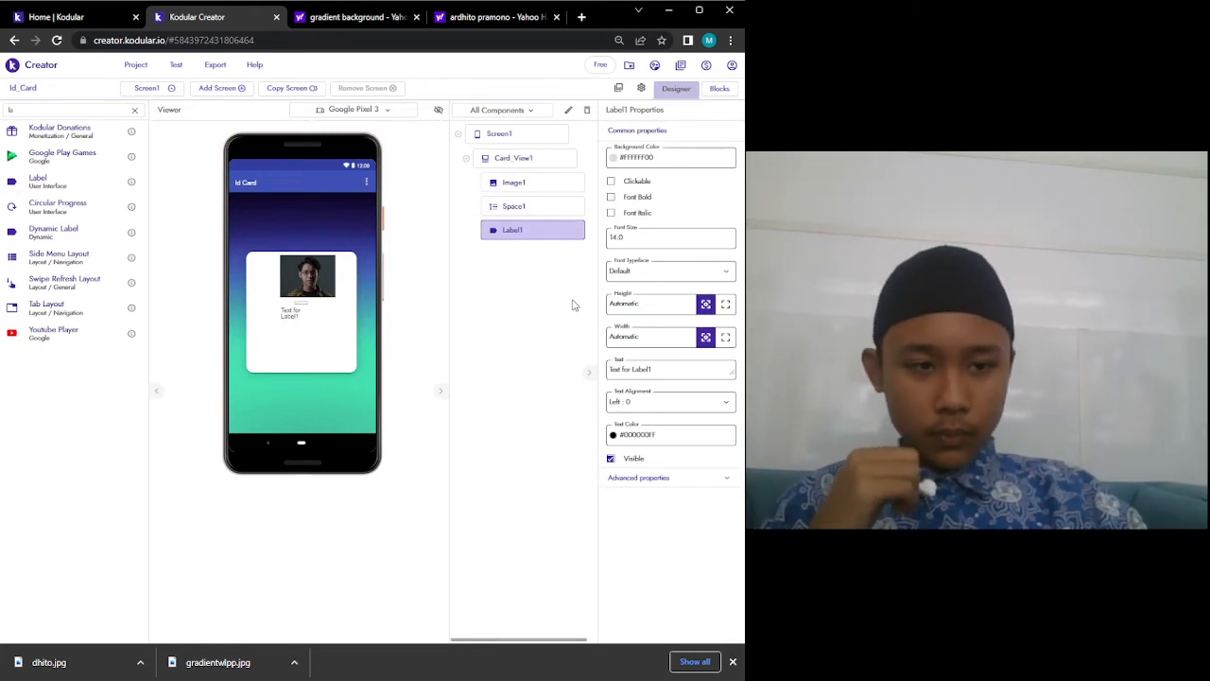
{"action": "triple_click", "coordinate": [676, 366]}
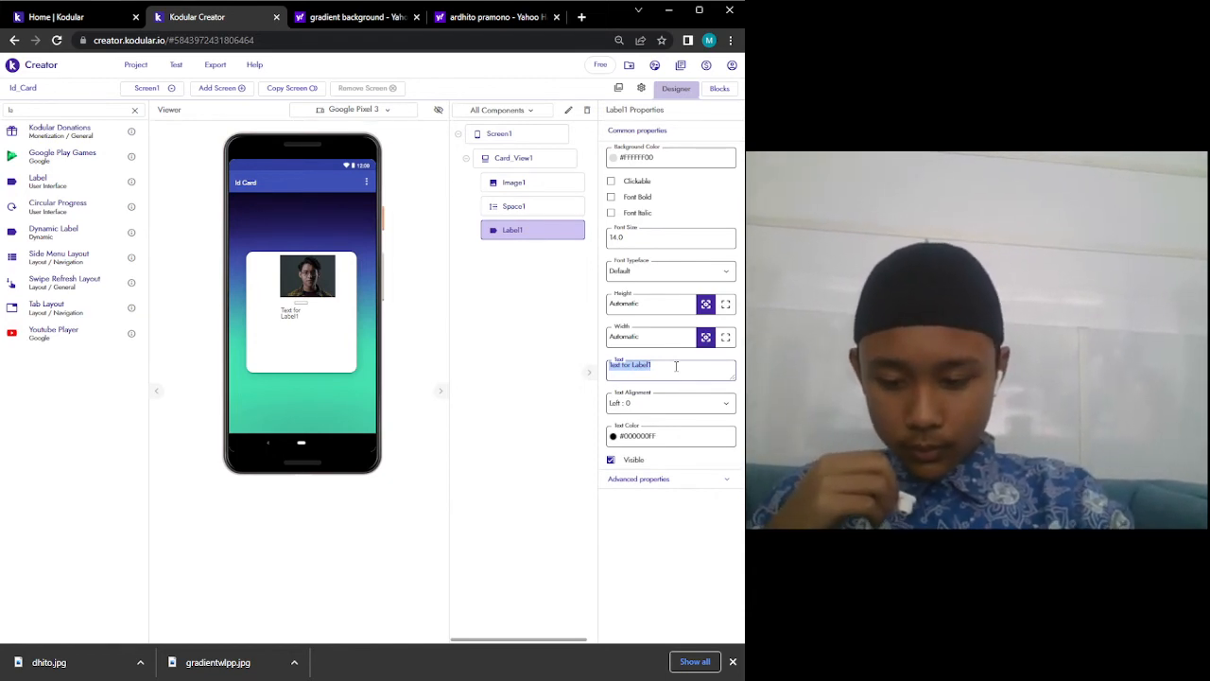
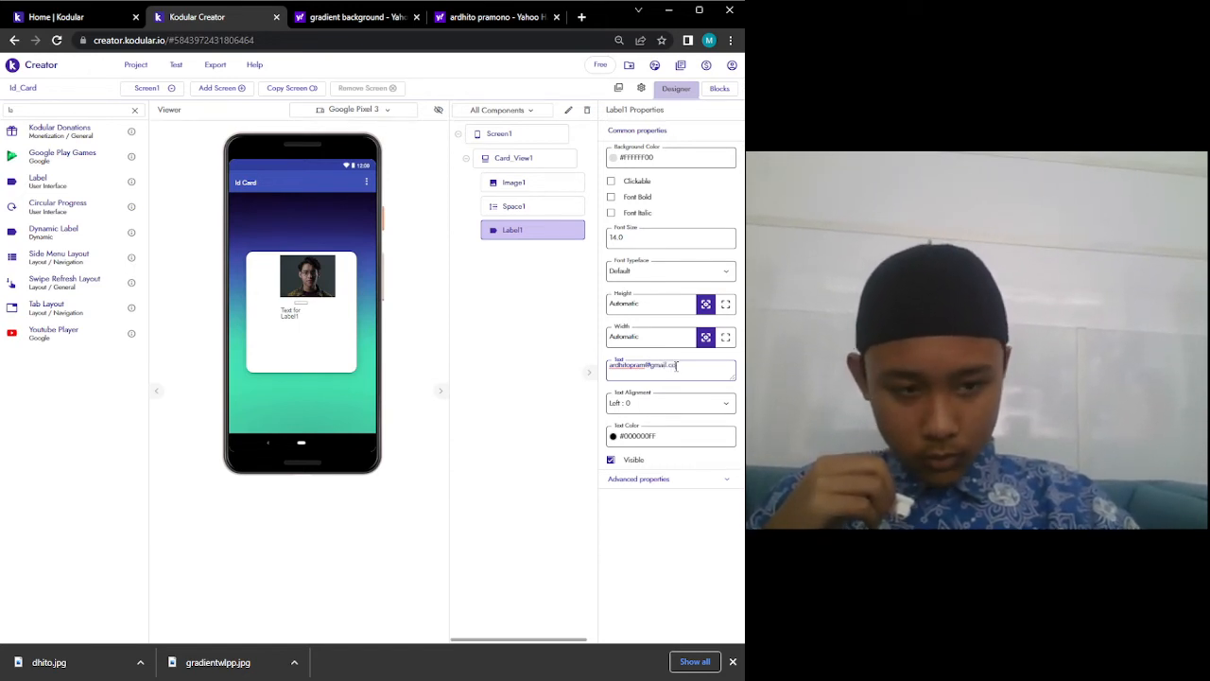
{"action": "key", "text": "Return"}
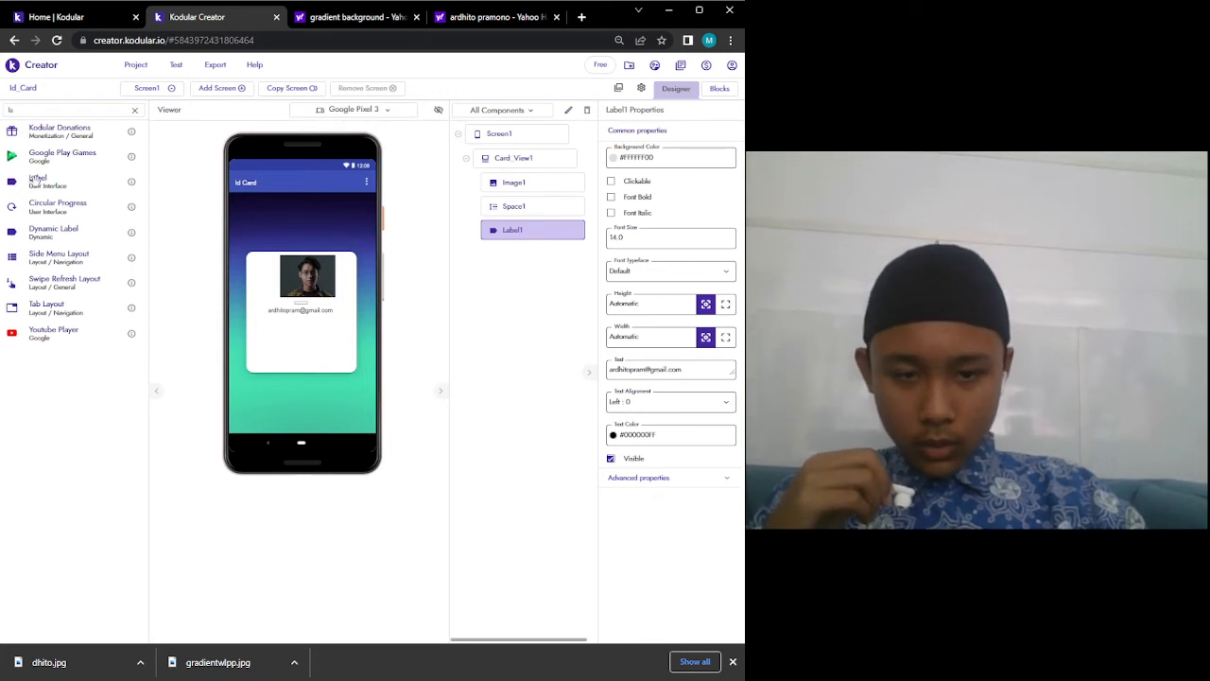
Add Label2 below it, with the phone number as its text.
{"action": "left_click_drag", "start_coordinate": [36, 180], "coordinate": [273, 325]}
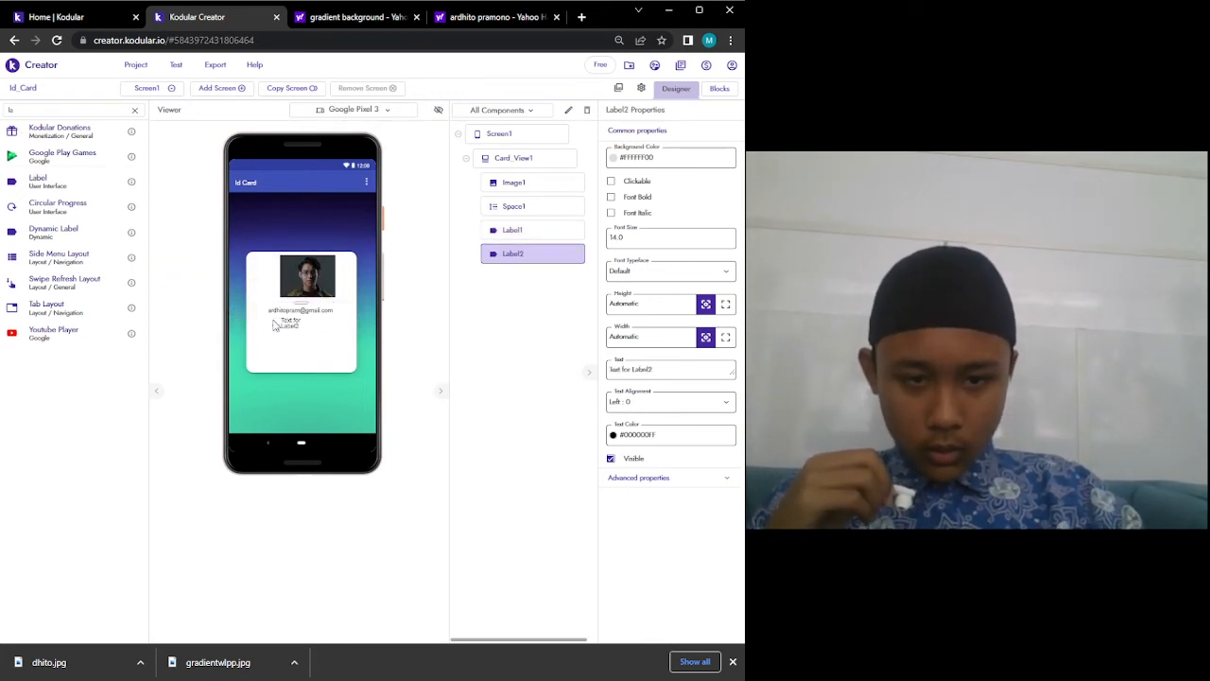
{"action": "double_click", "coordinate": [671, 372]}
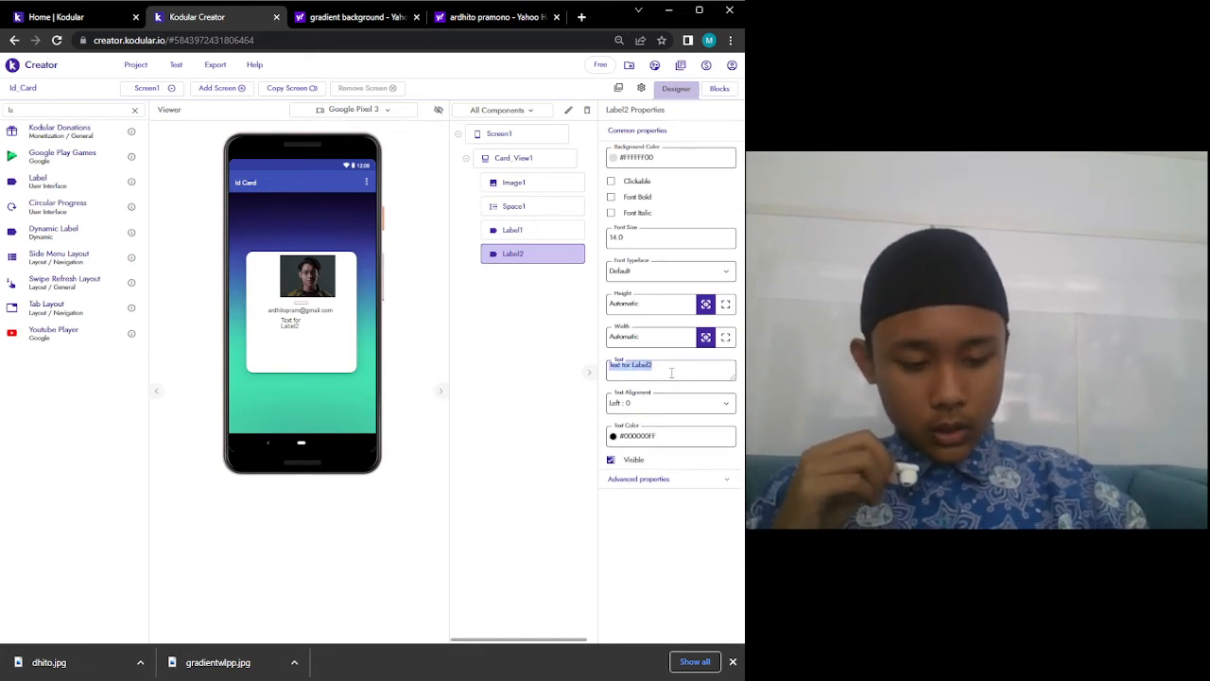
{"action": "type", "text": "Di"}
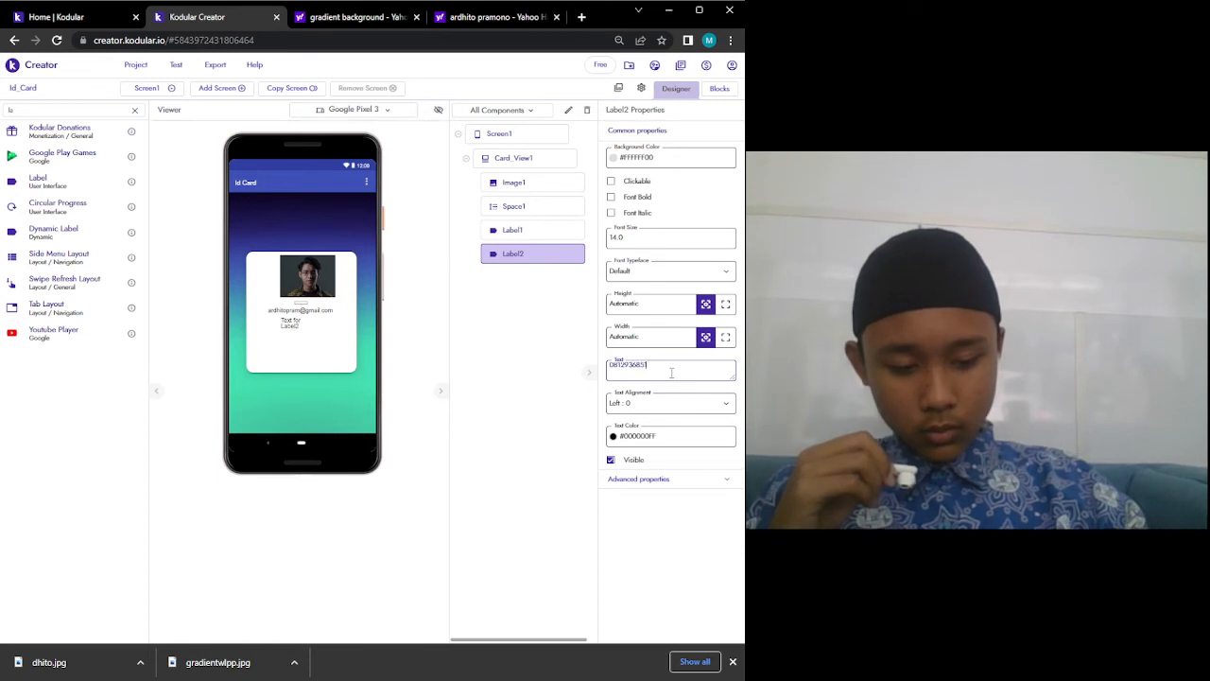
{"action": "key", "text": "Return"}
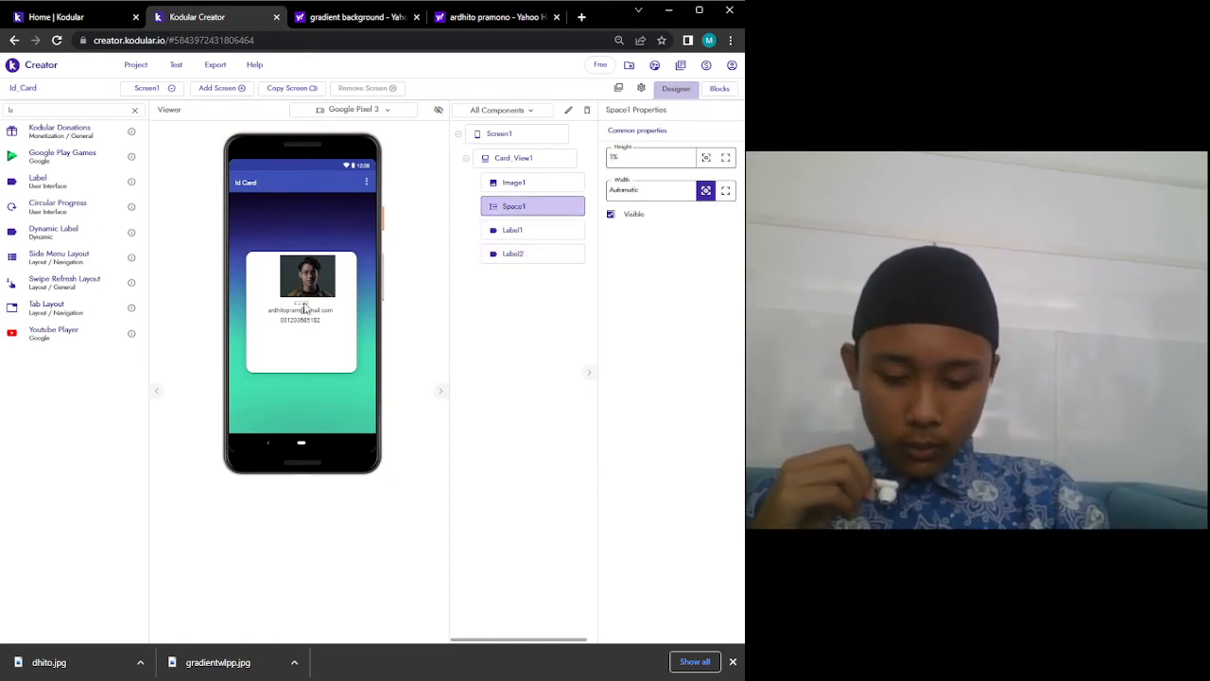
Paste a copy of the spacer, place it below Label2, and set its Height to 2%.
{"action": "key", "text": "ctrl+v"}
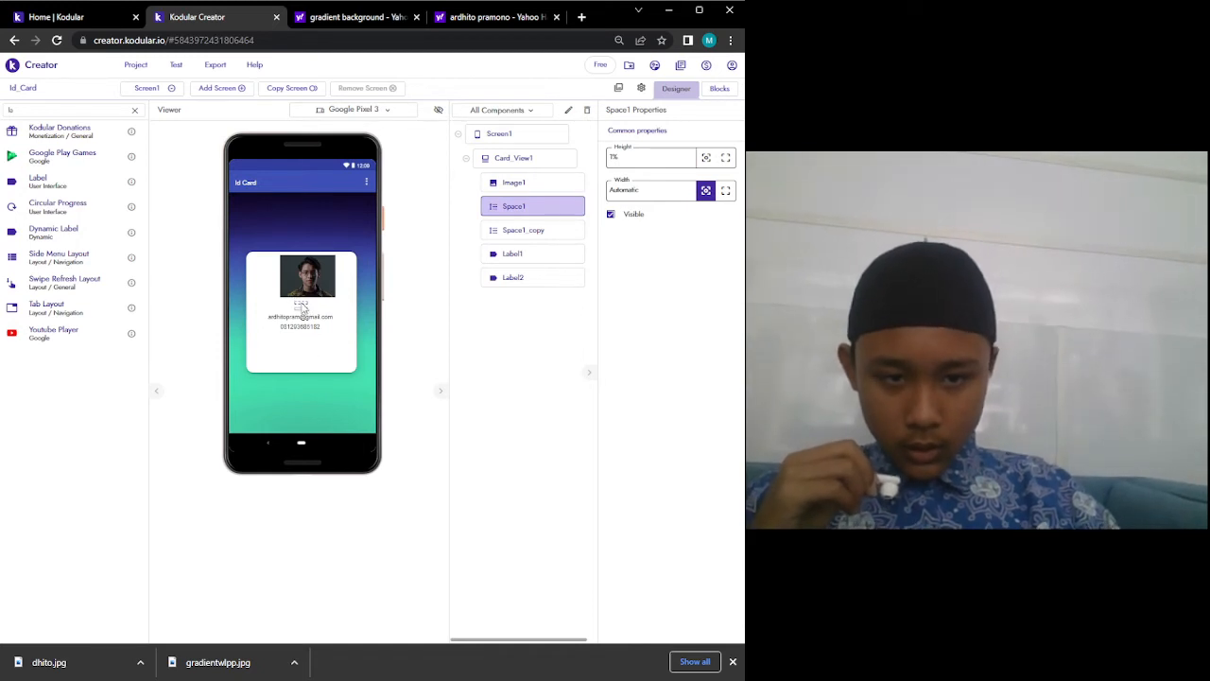
{"action": "left_click_drag", "start_coordinate": [301, 307], "coordinate": [310, 348]}
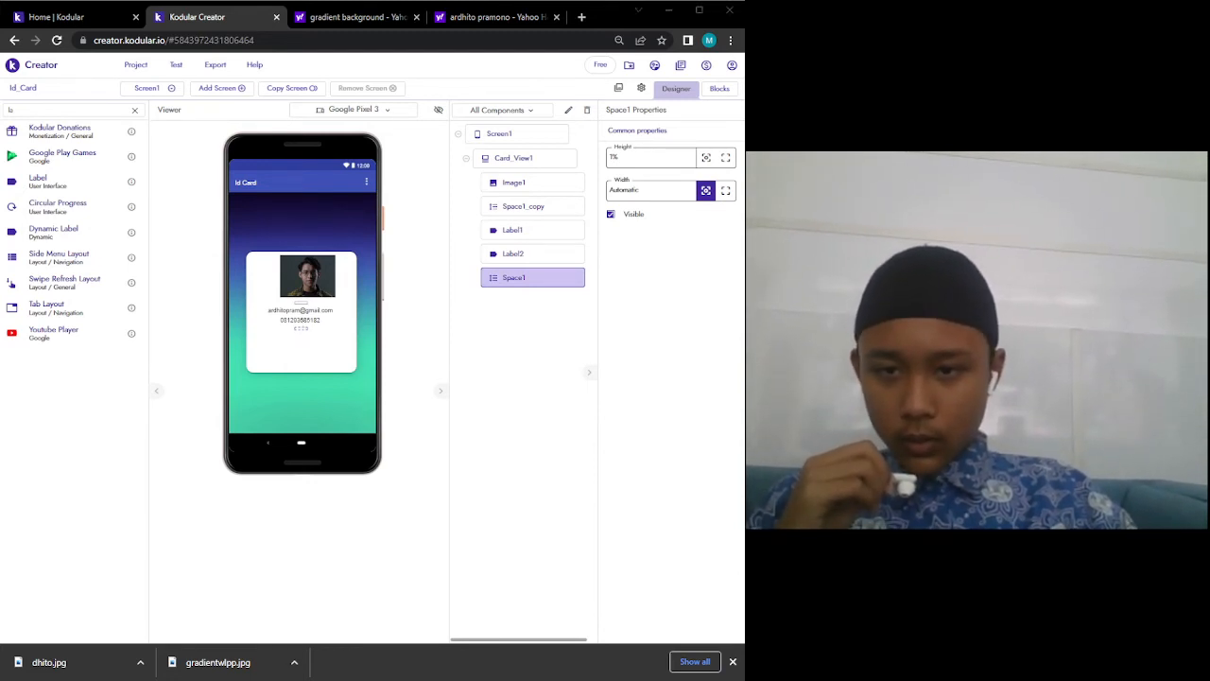
{"action": "double_click", "coordinate": [617, 158]}
{"action": "type", "text": "2"}
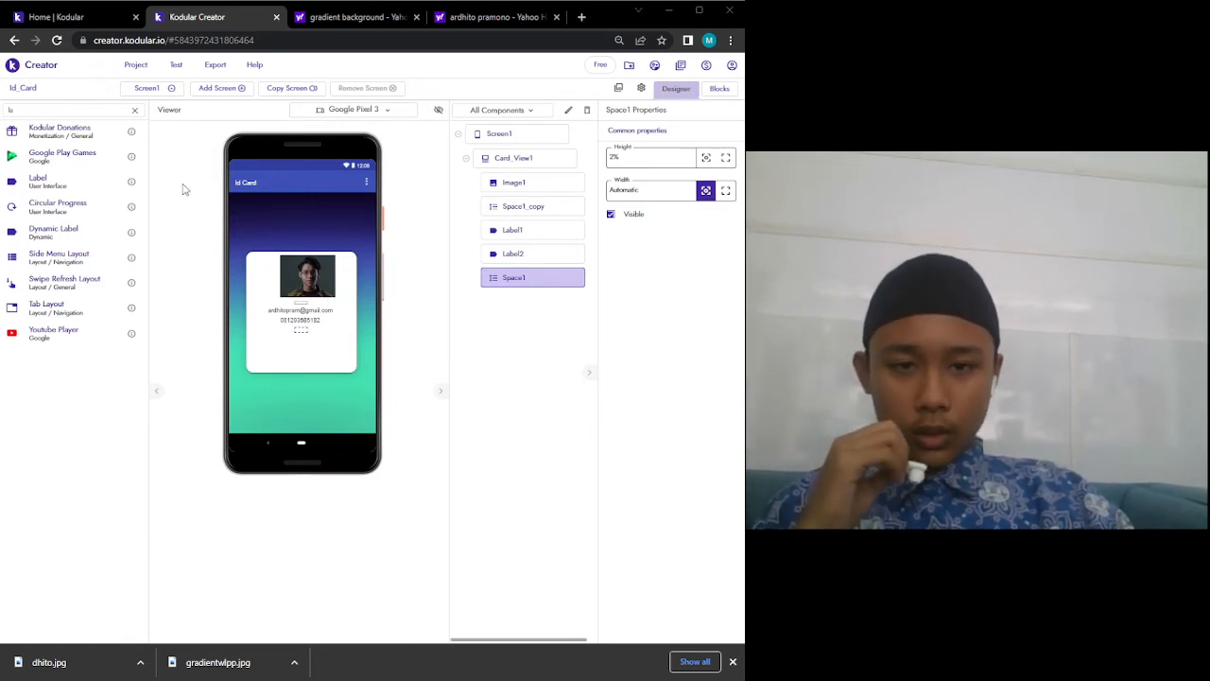
{"action": "left_click", "coordinate": [40, 111]}
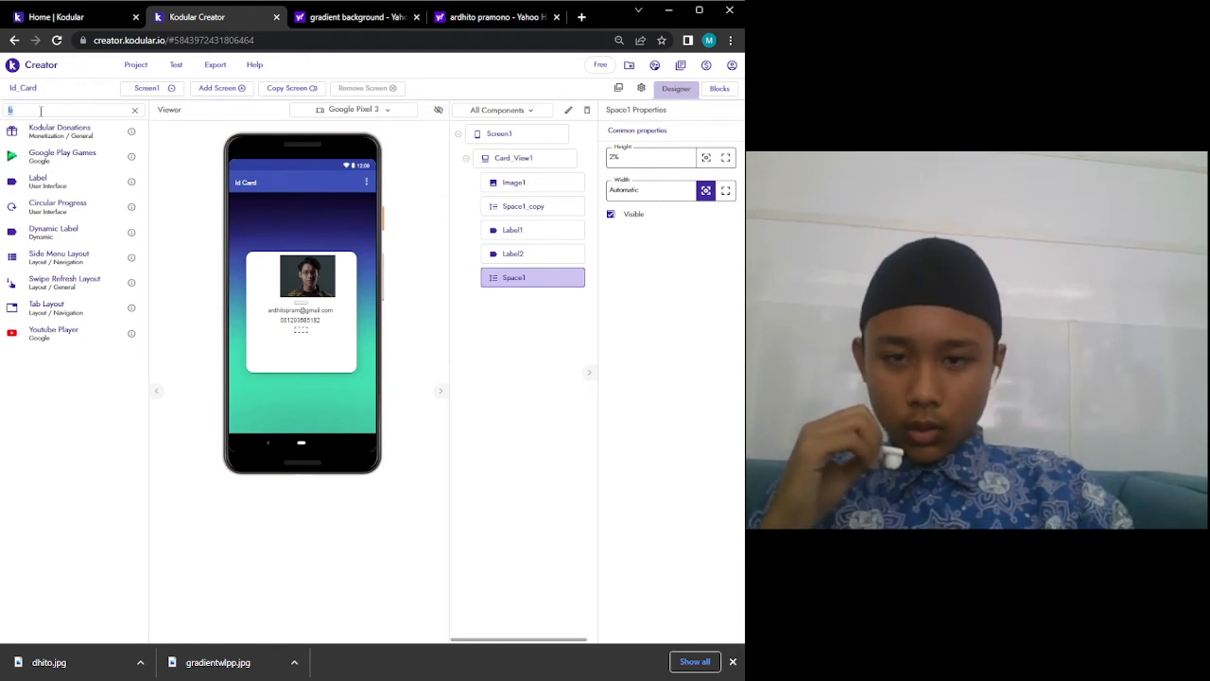
Add Horizontal_Arrangement1 below Space1, Align Horizontal Center, Width Fill parent.
{"action": "type", "text": "ho"}
{"action": "left_click_drag", "start_coordinate": [47, 135], "coordinate": [309, 355]}
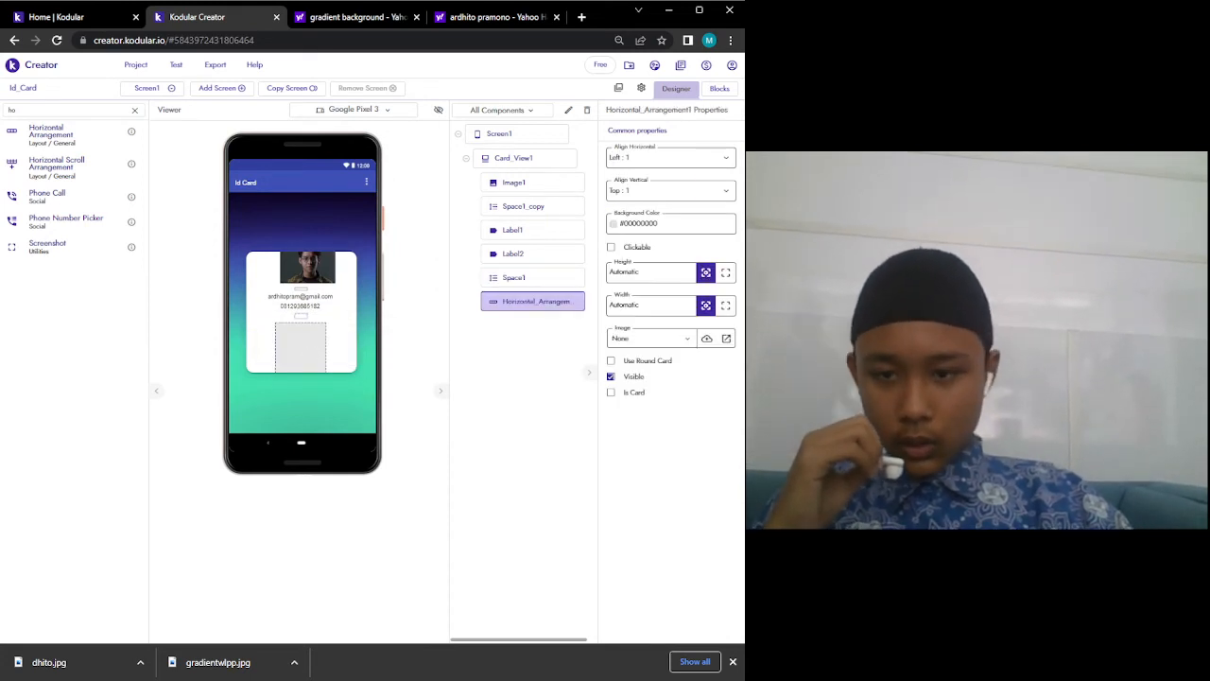
{"action": "left_click", "coordinate": [701, 160]}
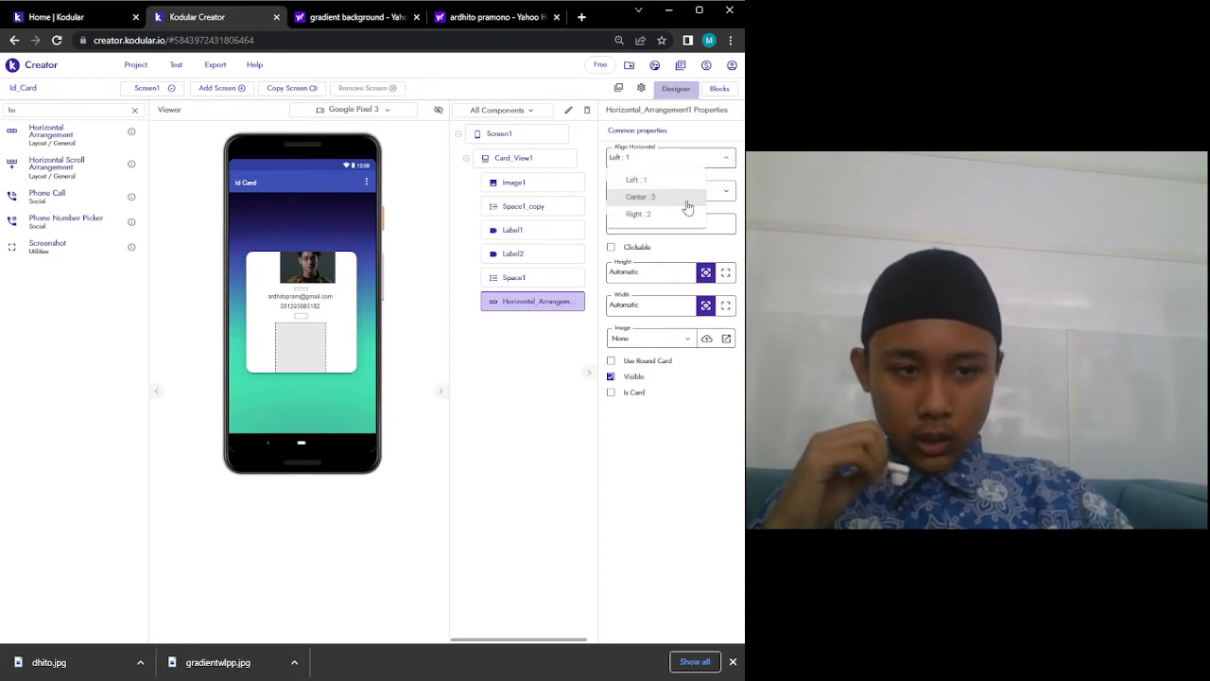
{"action": "left_click", "coordinate": [689, 200]}
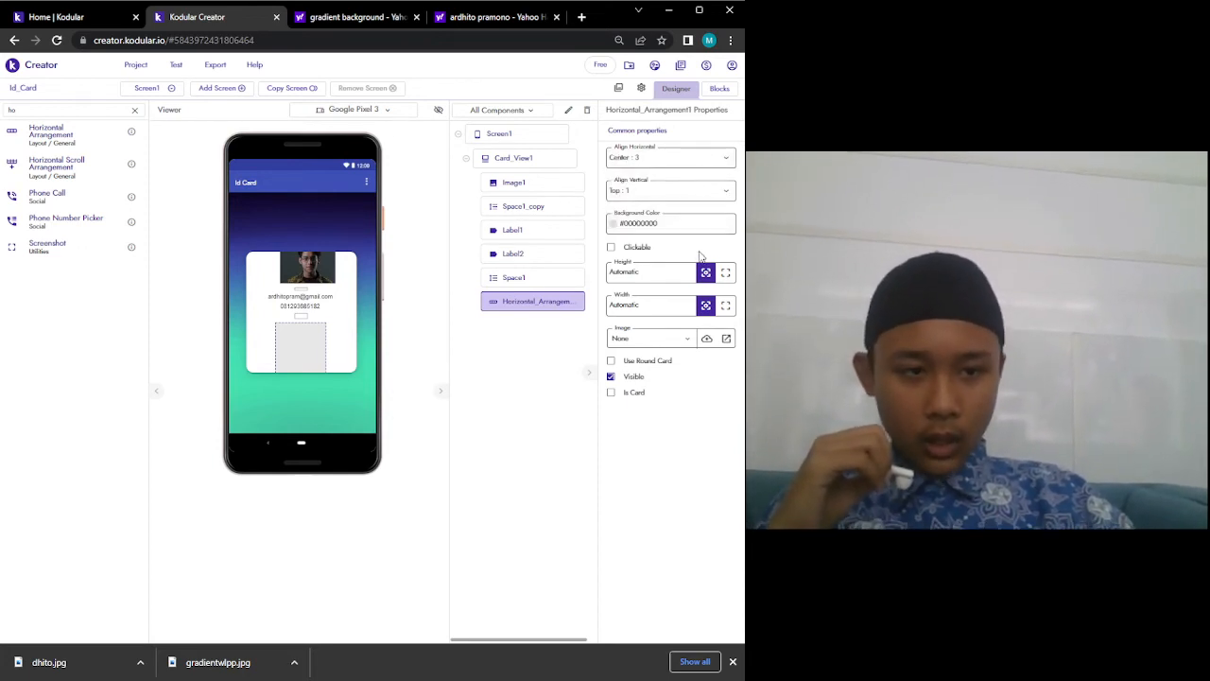
{"action": "left_click", "coordinate": [726, 305]}
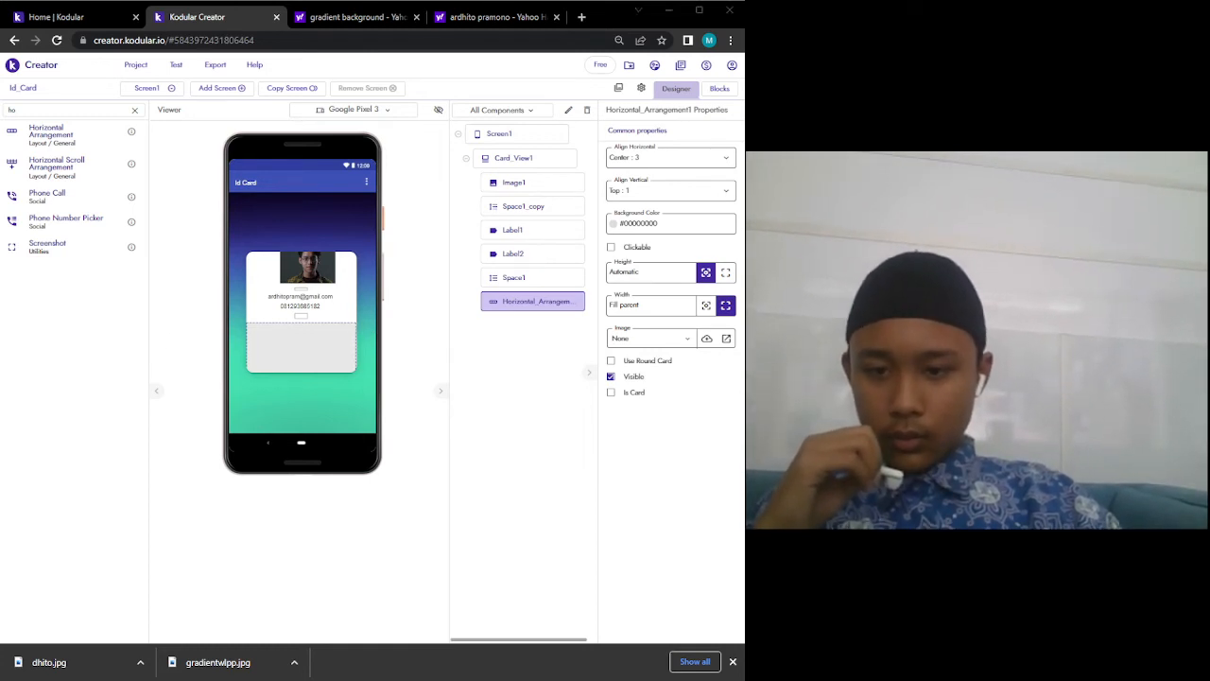
{"action": "double_click", "coordinate": [80, 114]}
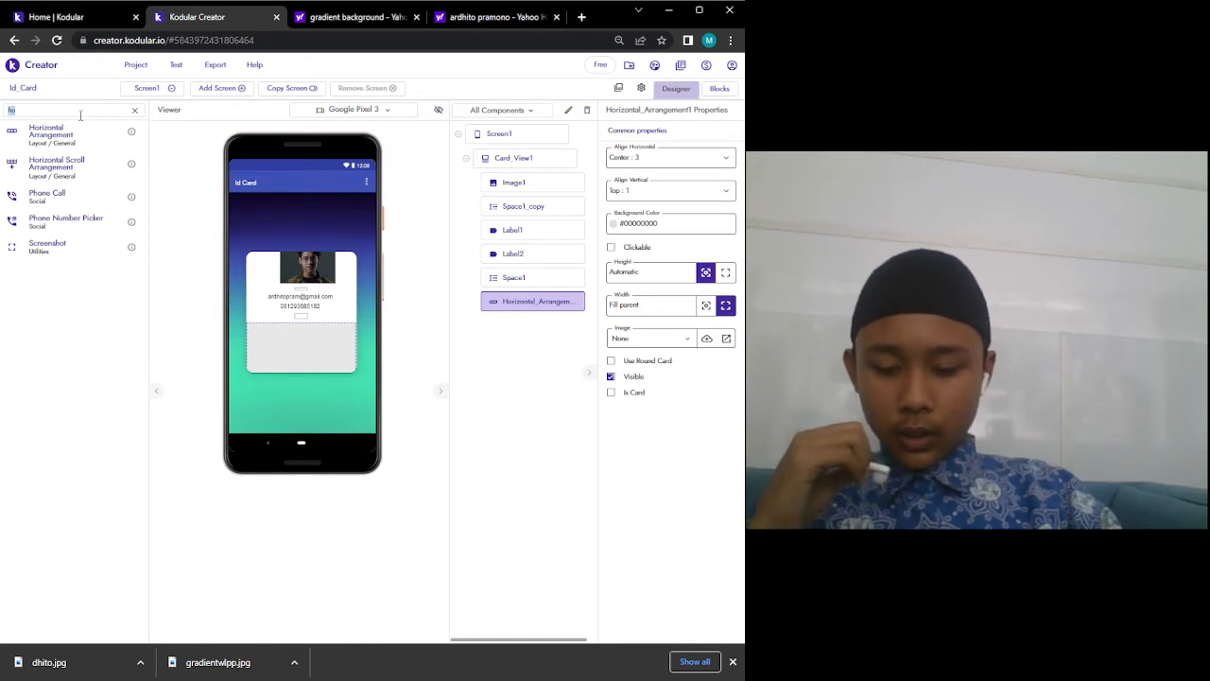
Nest a Vertical Arrangement inside Horizontal_Arrangement1 with Align Horizontal set to Center.
{"action": "type", "text": "ver"}
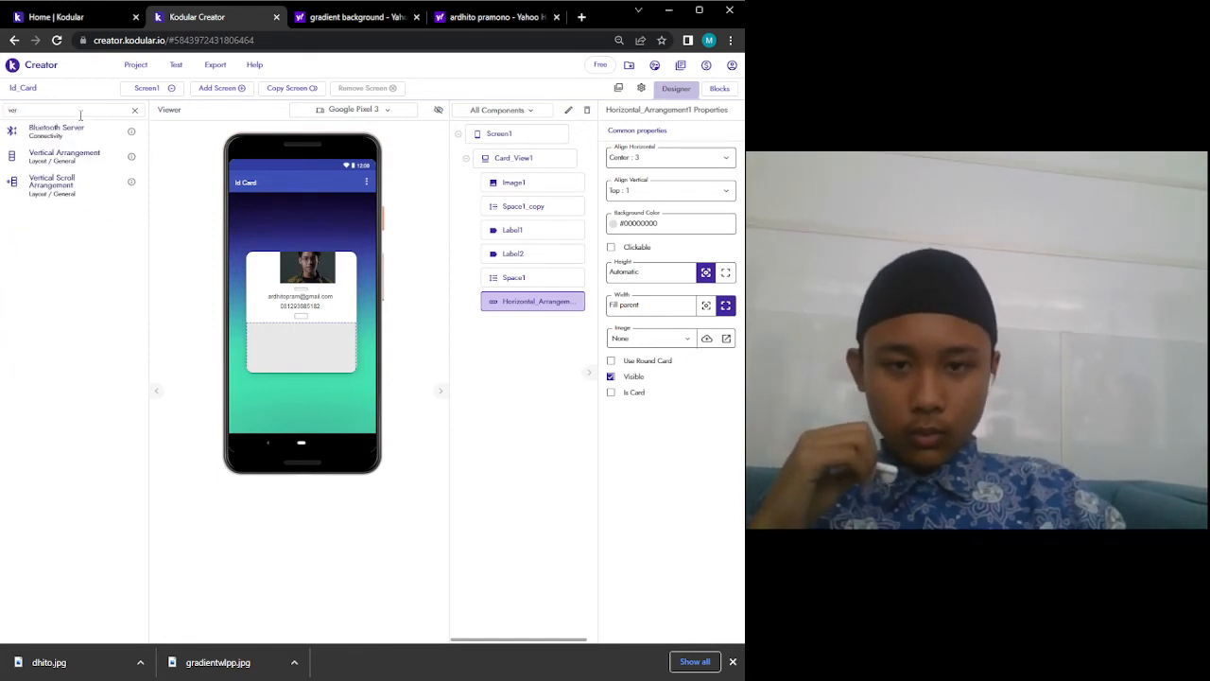
{"action": "left_click_drag", "start_coordinate": [75, 149], "coordinate": [273, 337]}
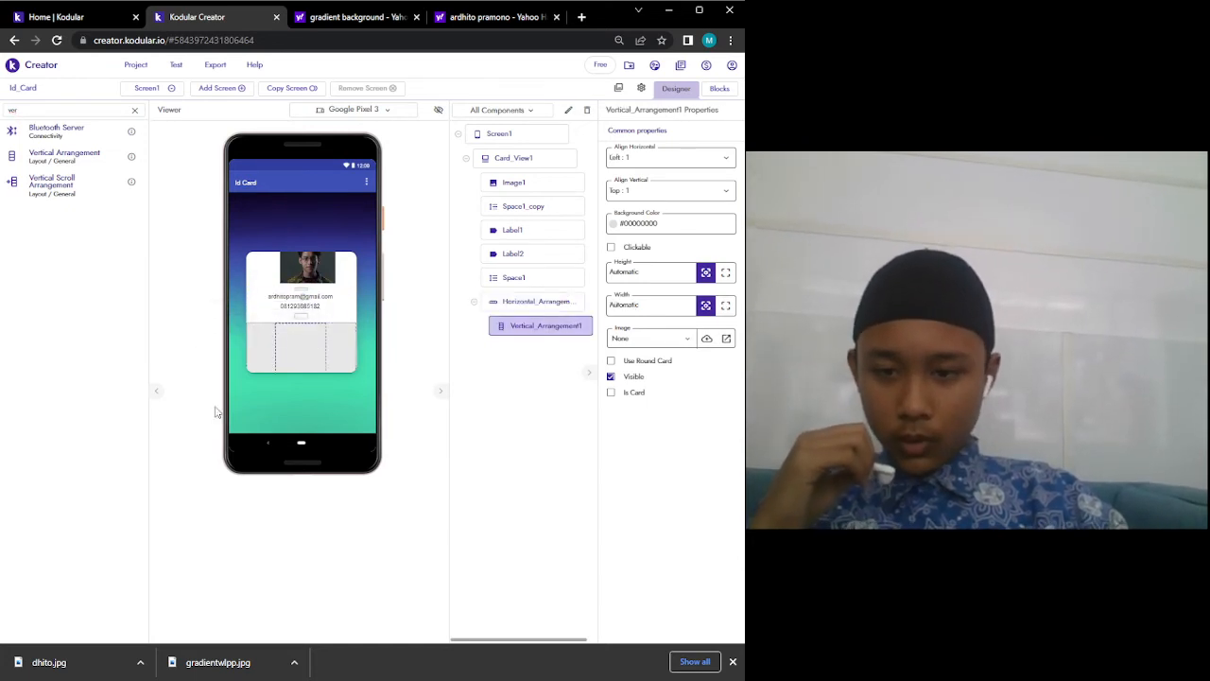
{"action": "left_click", "coordinate": [643, 157]}
{"action": "left_click", "coordinate": [645, 197]}
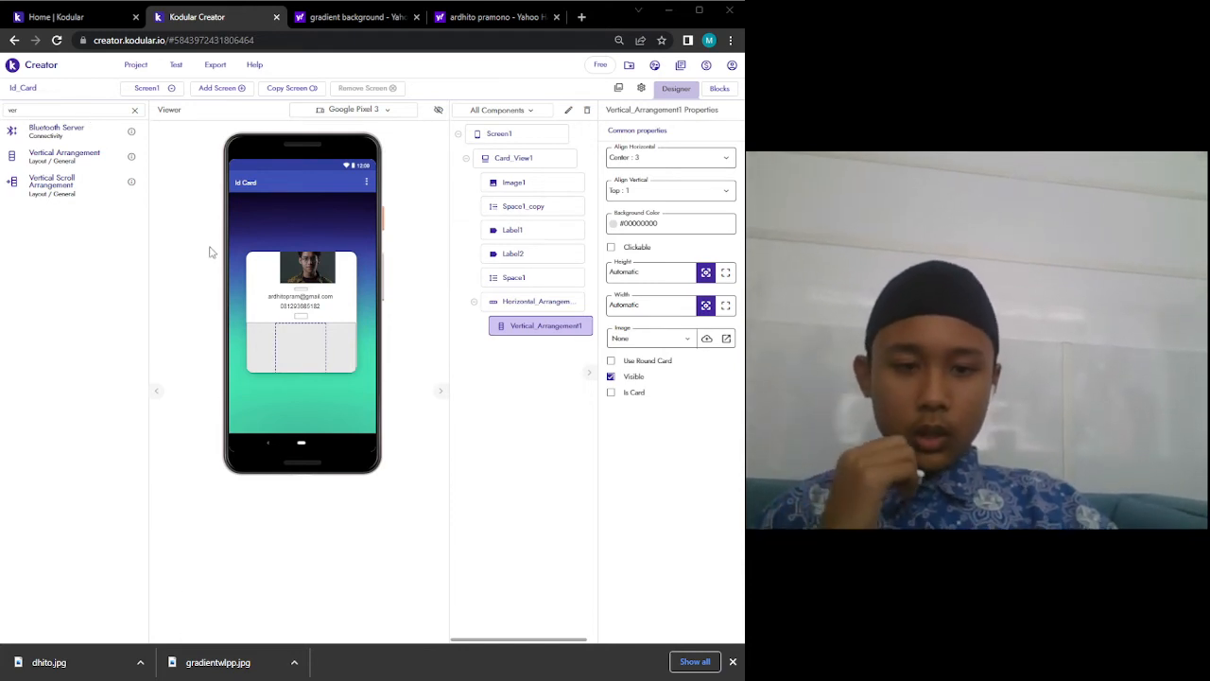
Place a new Image component inside Vertical_Arrangement1.
{"action": "double_click", "coordinate": [101, 109]}
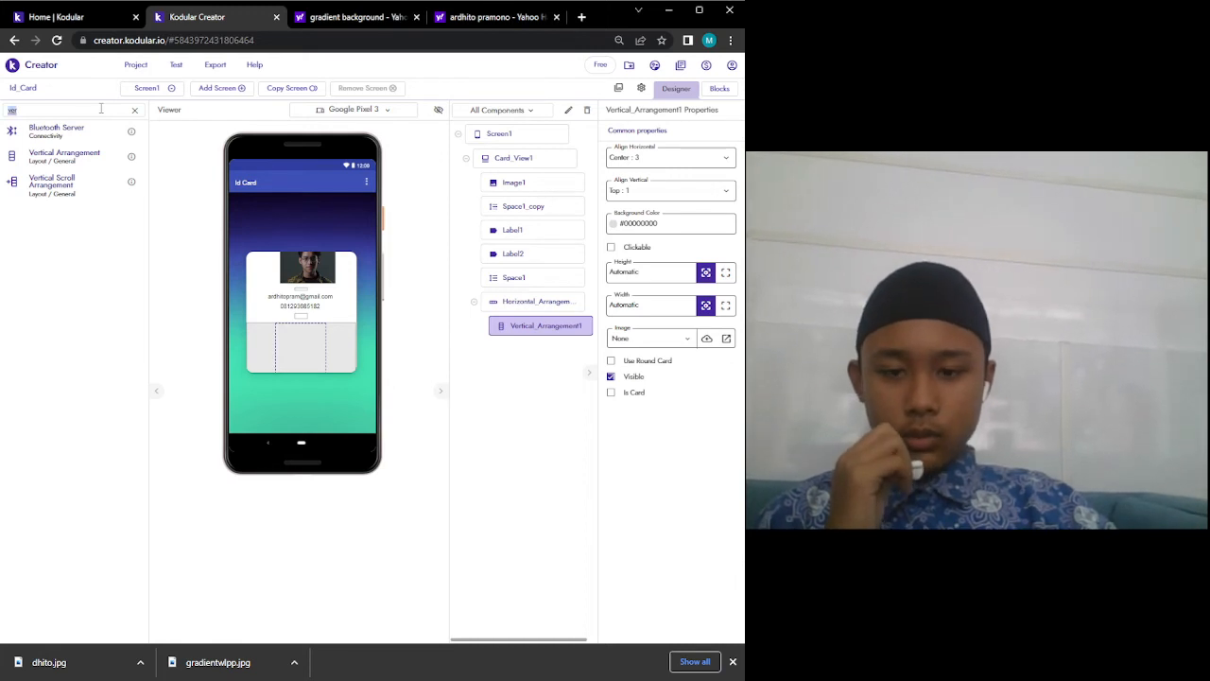
{"action": "type", "text": "im"}
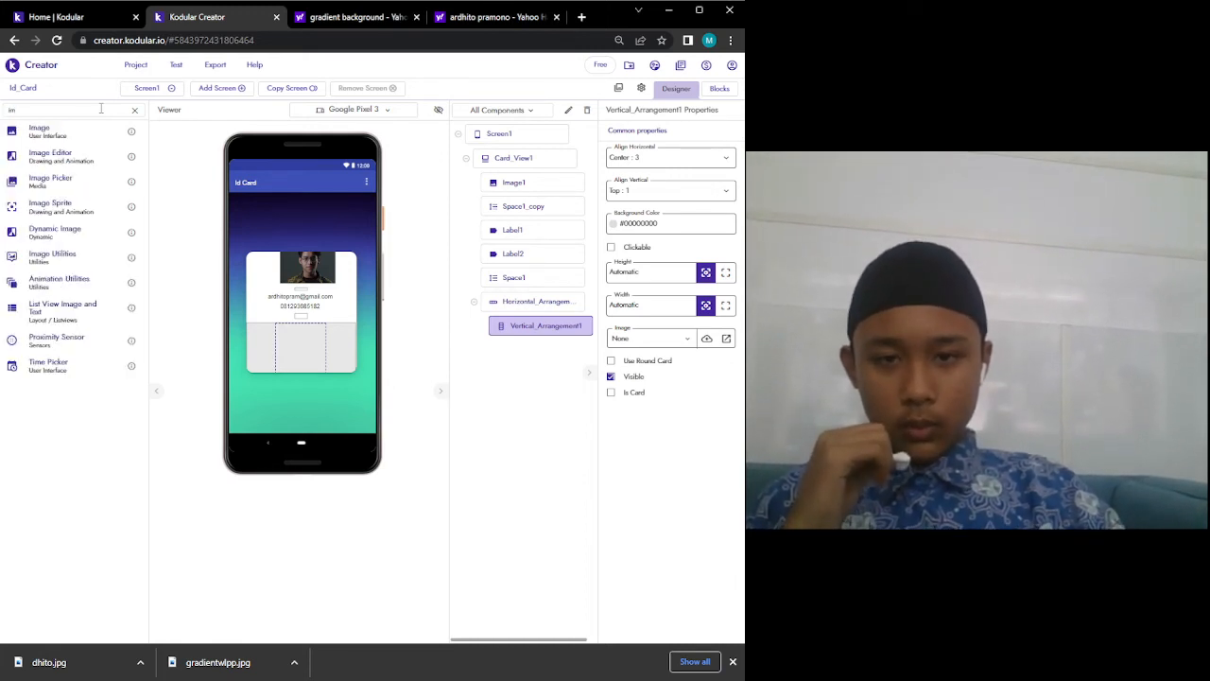
{"action": "left_click_drag", "start_coordinate": [71, 131], "coordinate": [305, 354]}
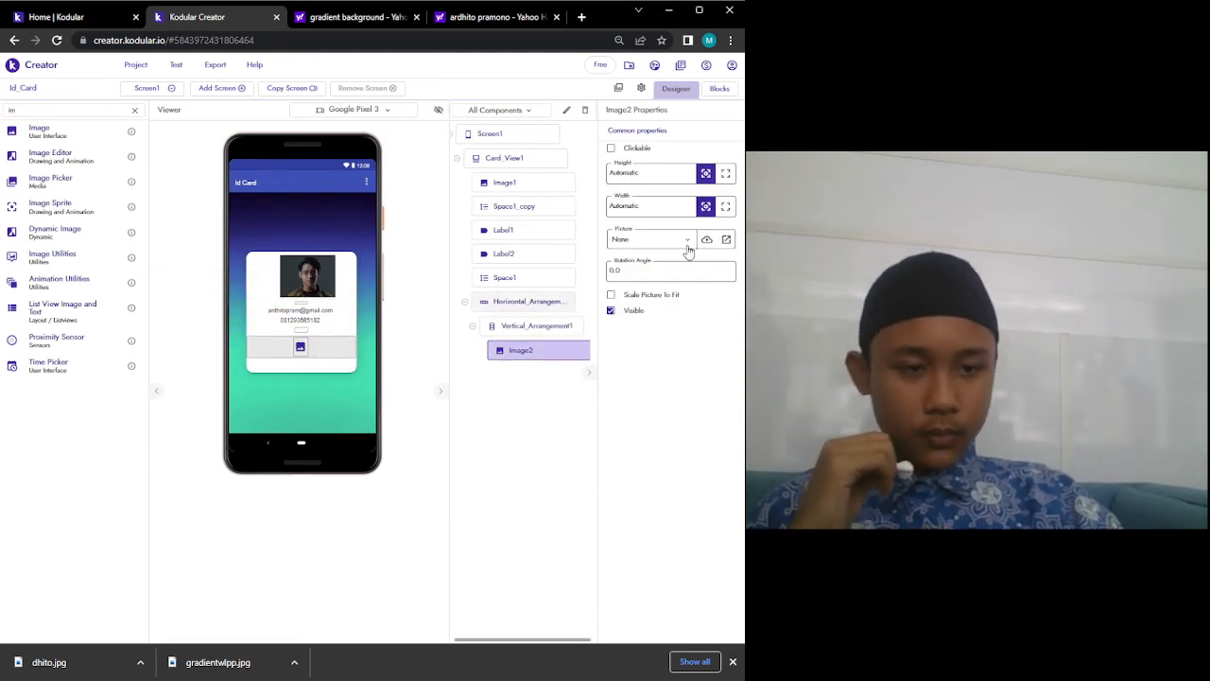
Search Yahoo for 'instagram logo' in a new tab and show image results.
{"action": "left_click", "coordinate": [581, 17]}
{"action": "type", "text": "in"}
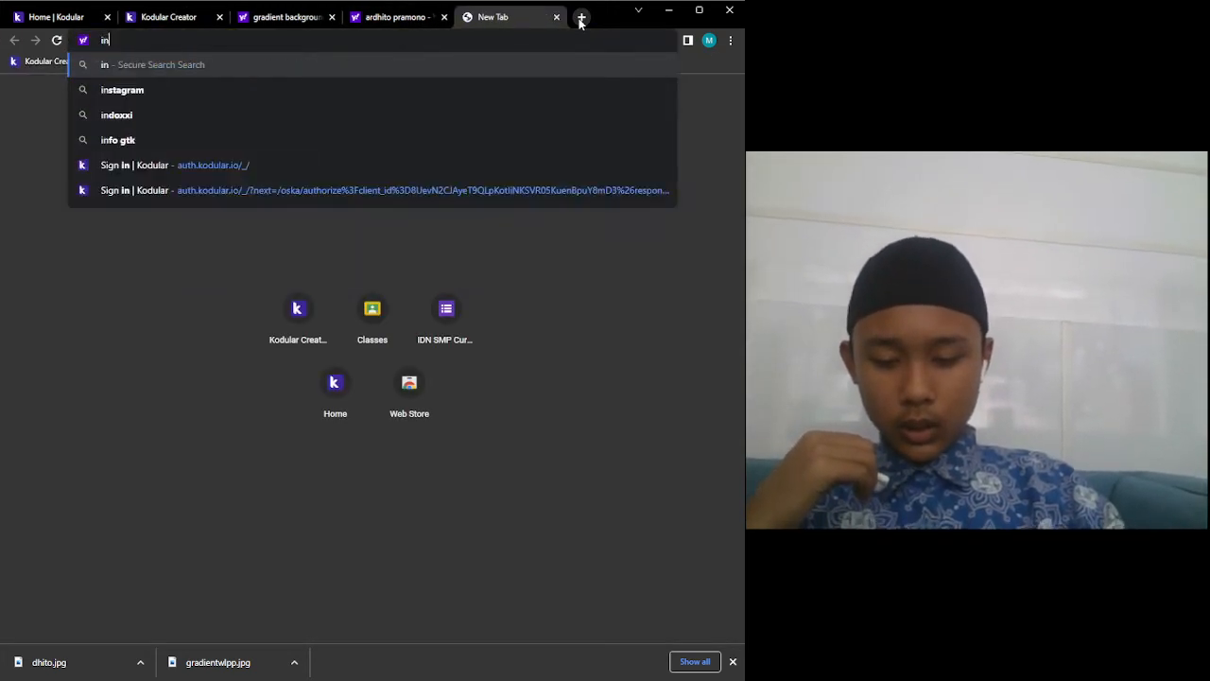
{"action": "type", "text": "stag"}
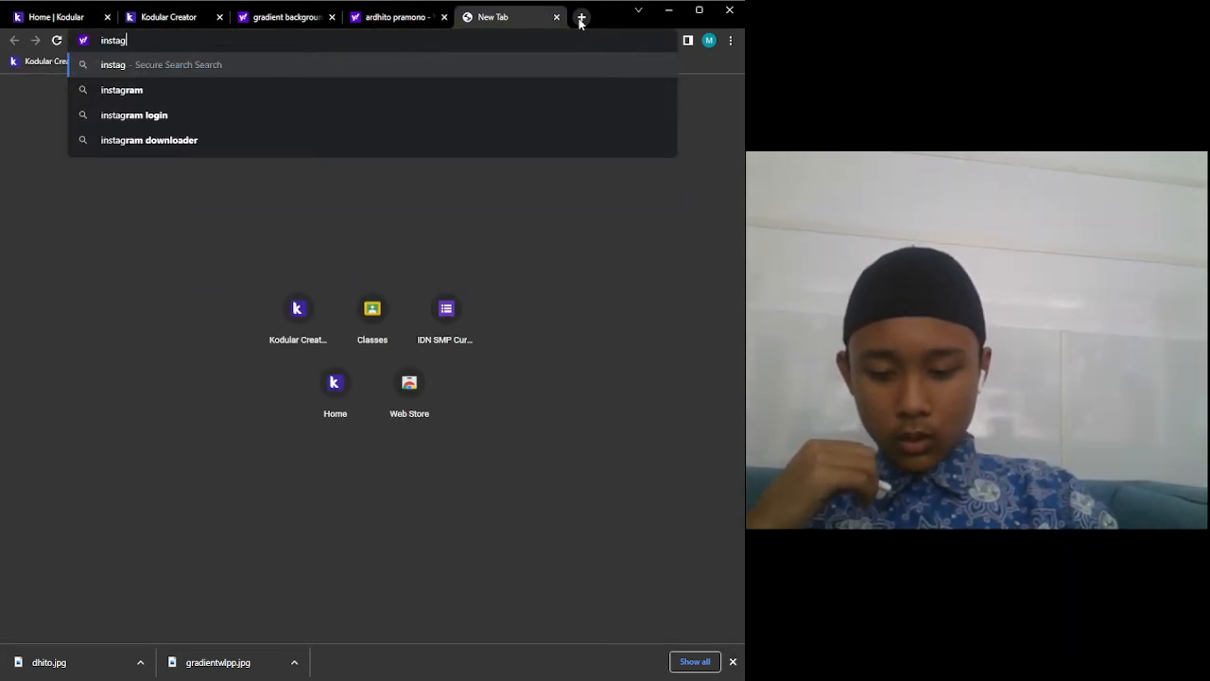
{"action": "type", "text": "ram logo"}
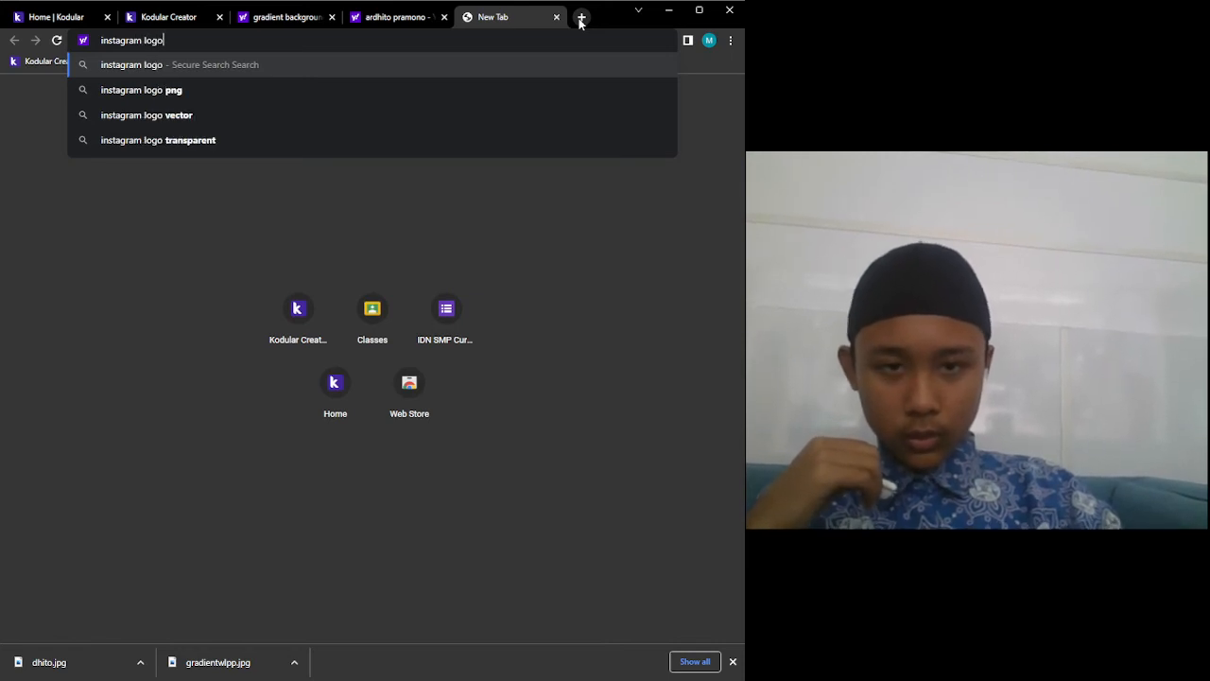
{"action": "key", "text": "Return"}
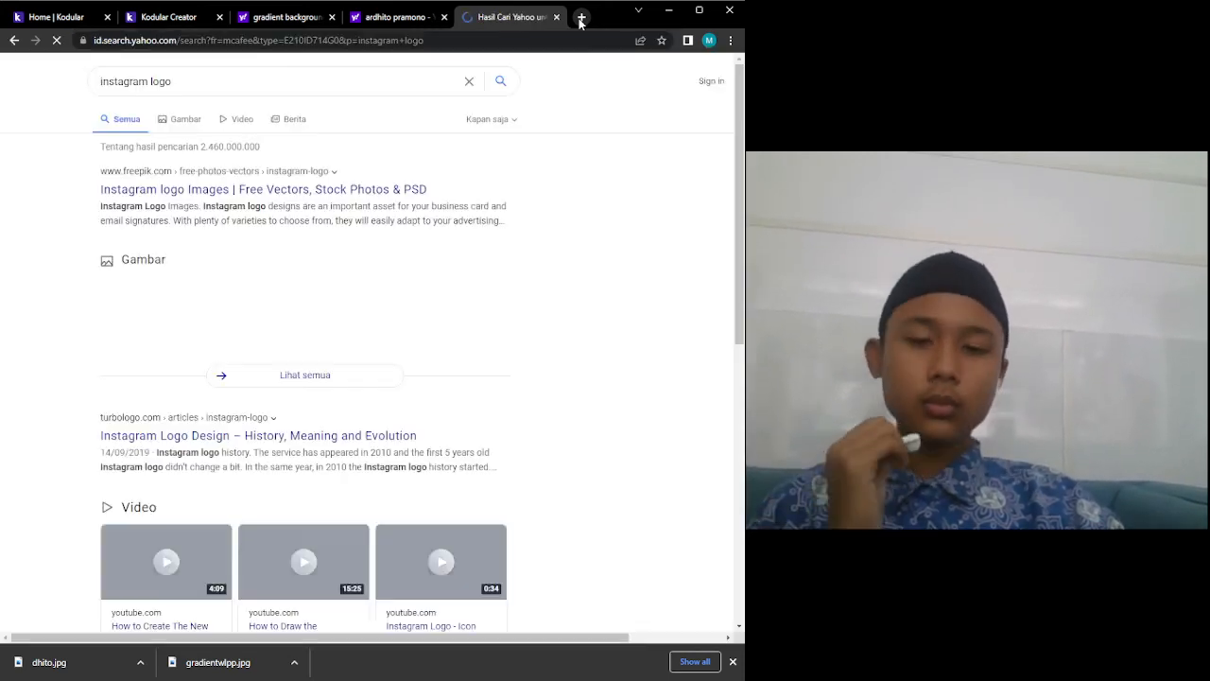
{"action": "left_click", "coordinate": [162, 126]}
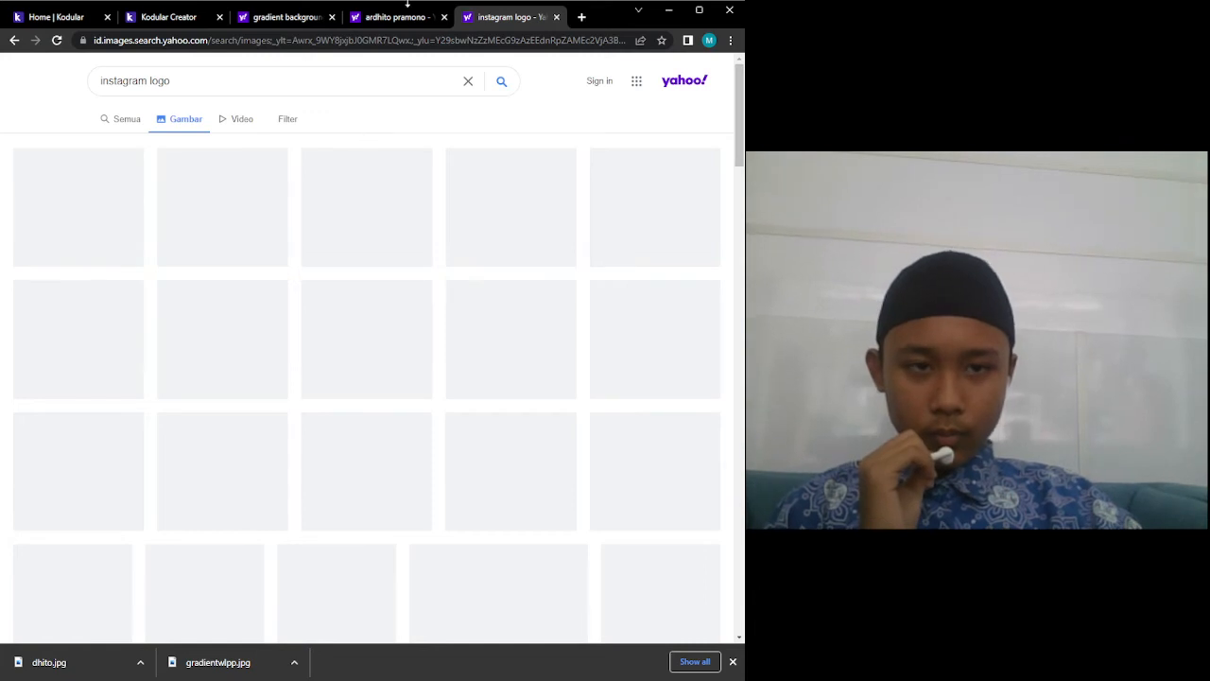
{"action": "left_click", "coordinate": [381, 24]}
{"action": "left_click", "coordinate": [489, 24]}
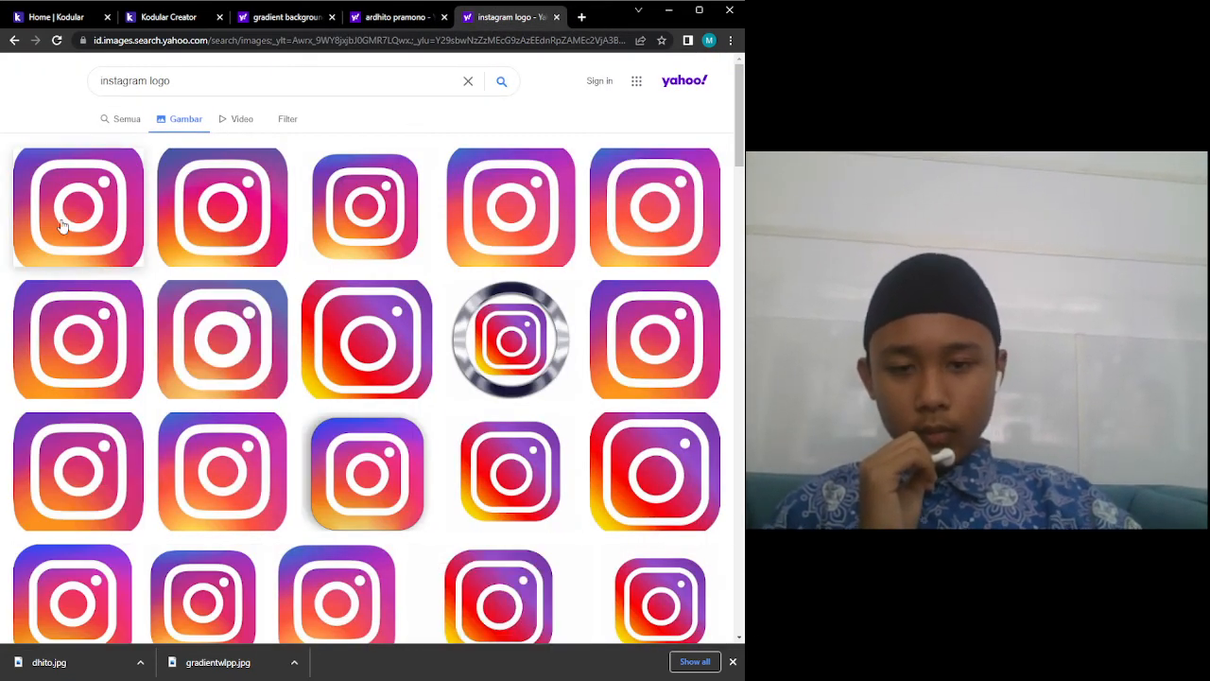
Preview the first Instagram logo result, close it, and select the search query.
{"action": "left_click", "coordinate": [61, 225]}
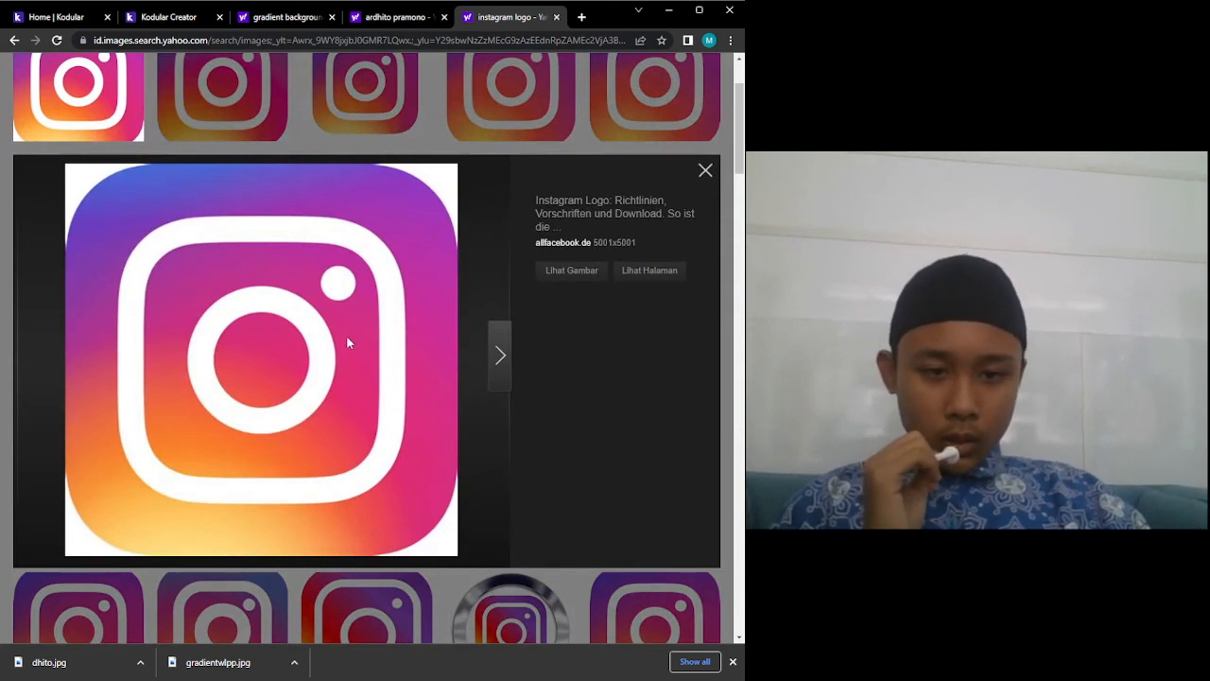
{"action": "left_click", "coordinate": [705, 172]}
{"action": "scroll", "coordinate": [340, 127], "scroll_direction": "up", "scroll_amount": 2}
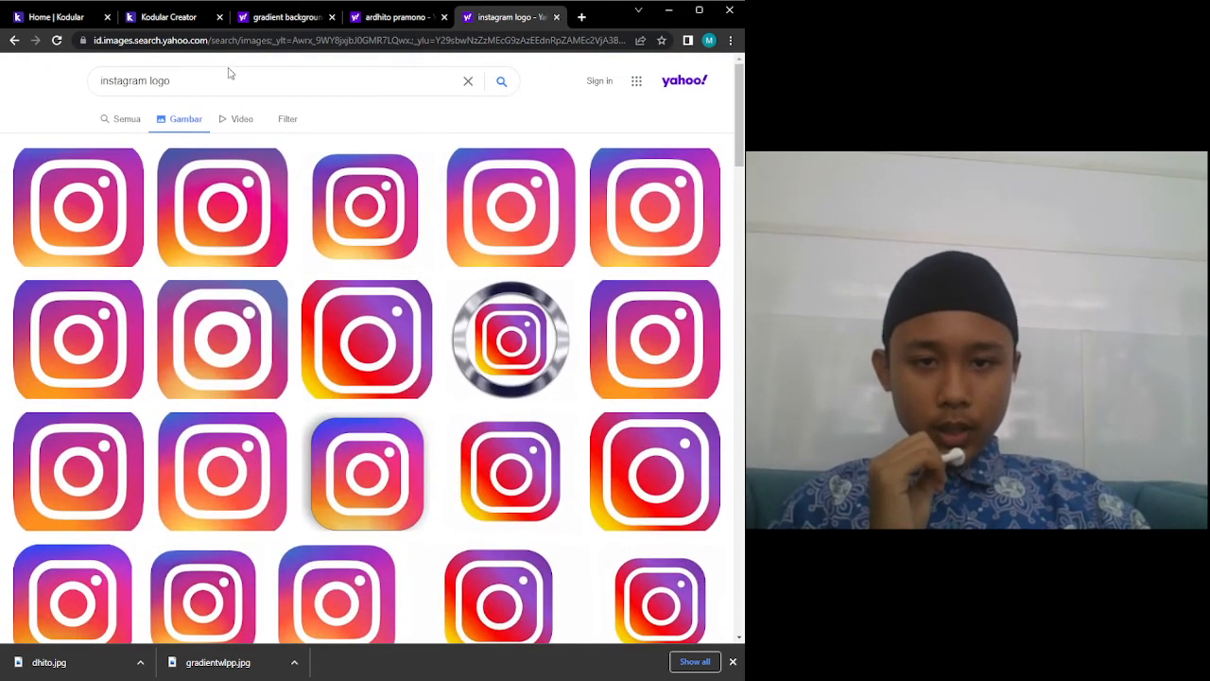
{"action": "left_click", "coordinate": [226, 73]}
Search images for 'instagram logo png', then return to the Kodular Creator project.
{"action": "type", "text": "png"}
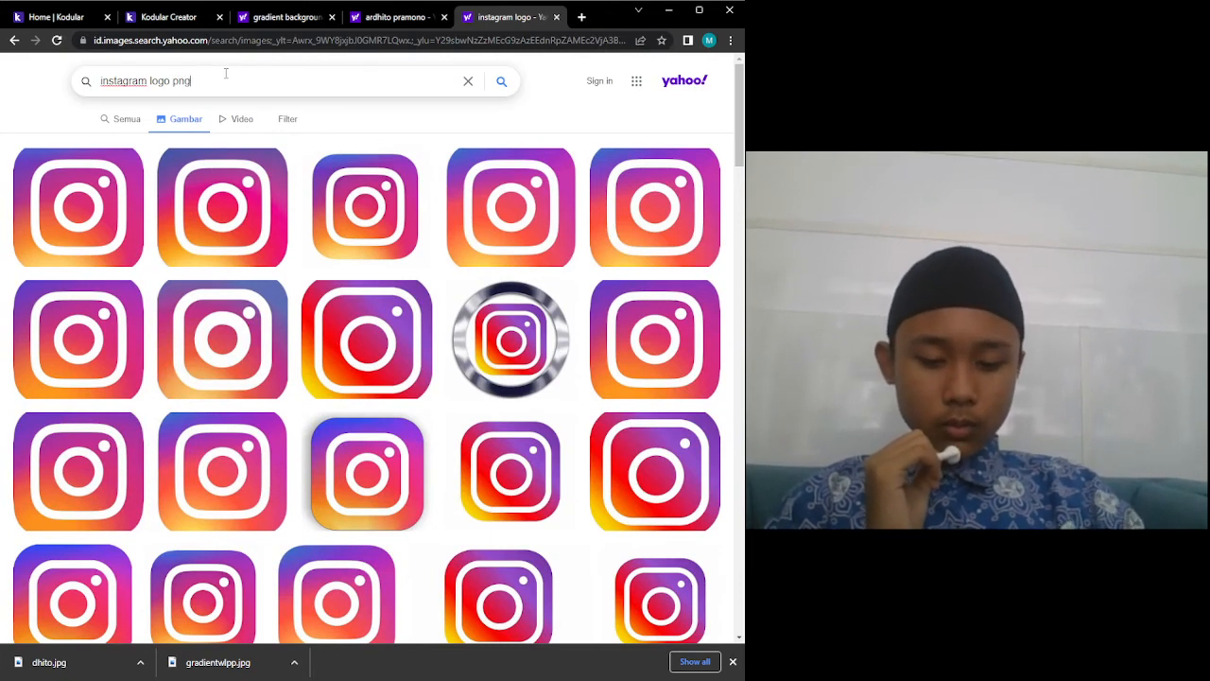
{"action": "key", "text": "Return"}
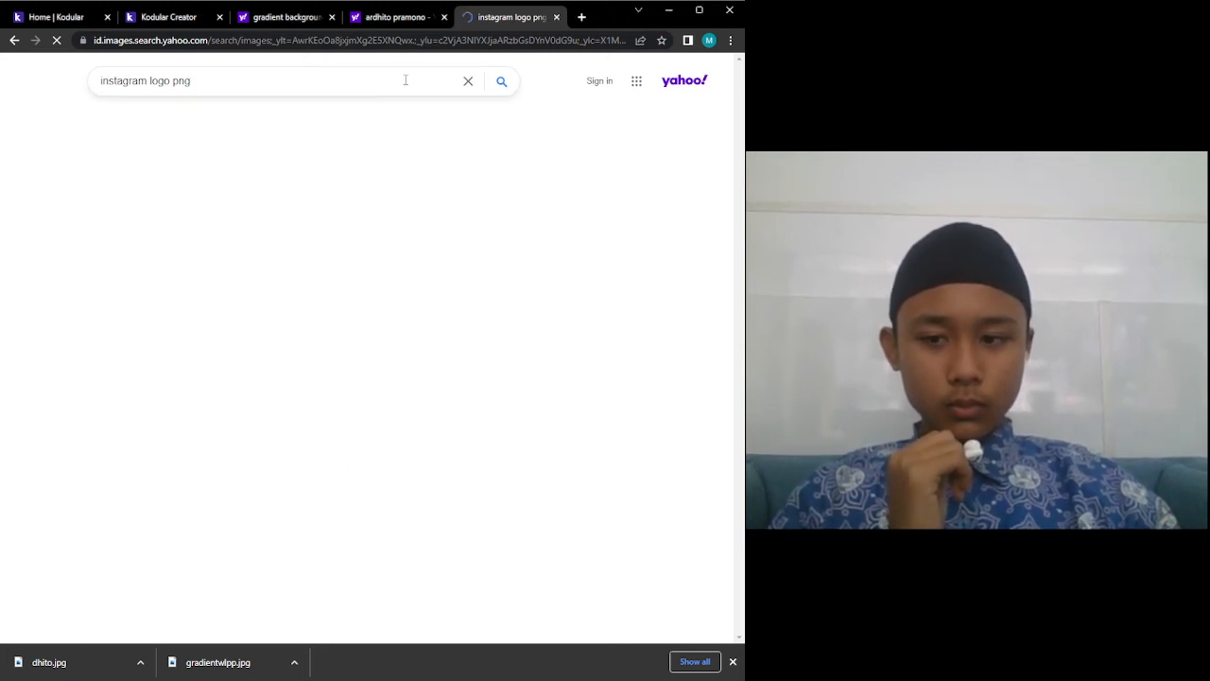
{"action": "left_click", "coordinate": [372, 9]}
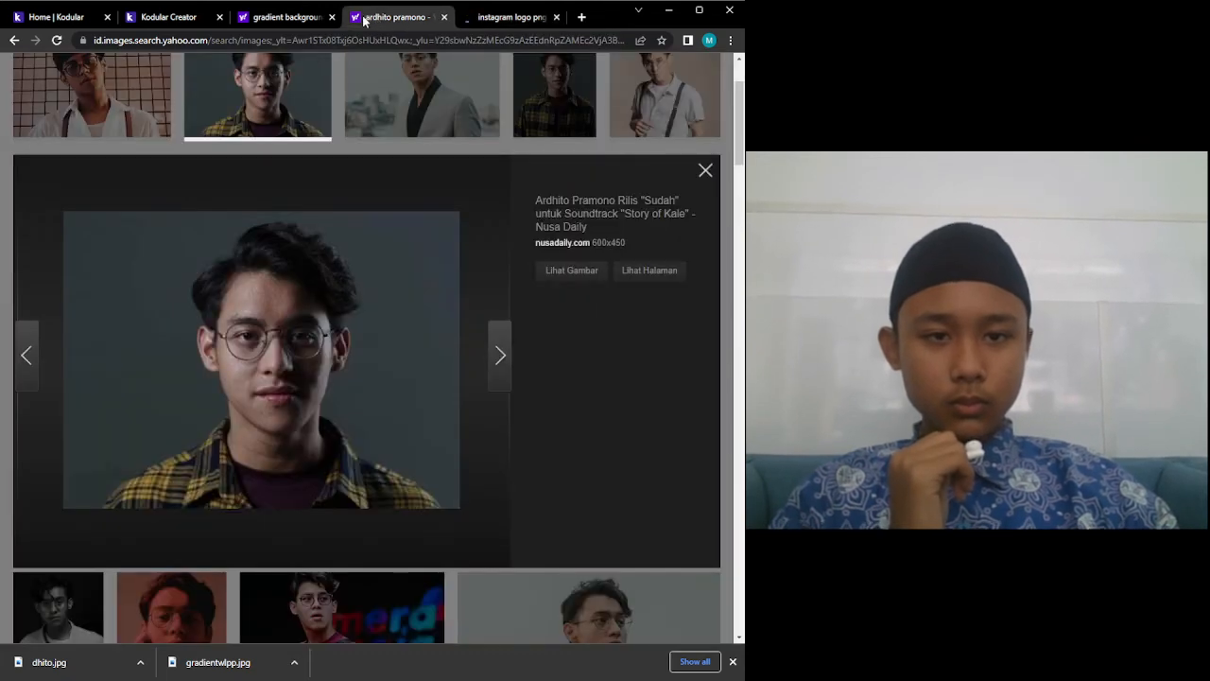
{"action": "left_click", "coordinate": [284, 17]}
{"action": "left_click", "coordinate": [511, 19]}
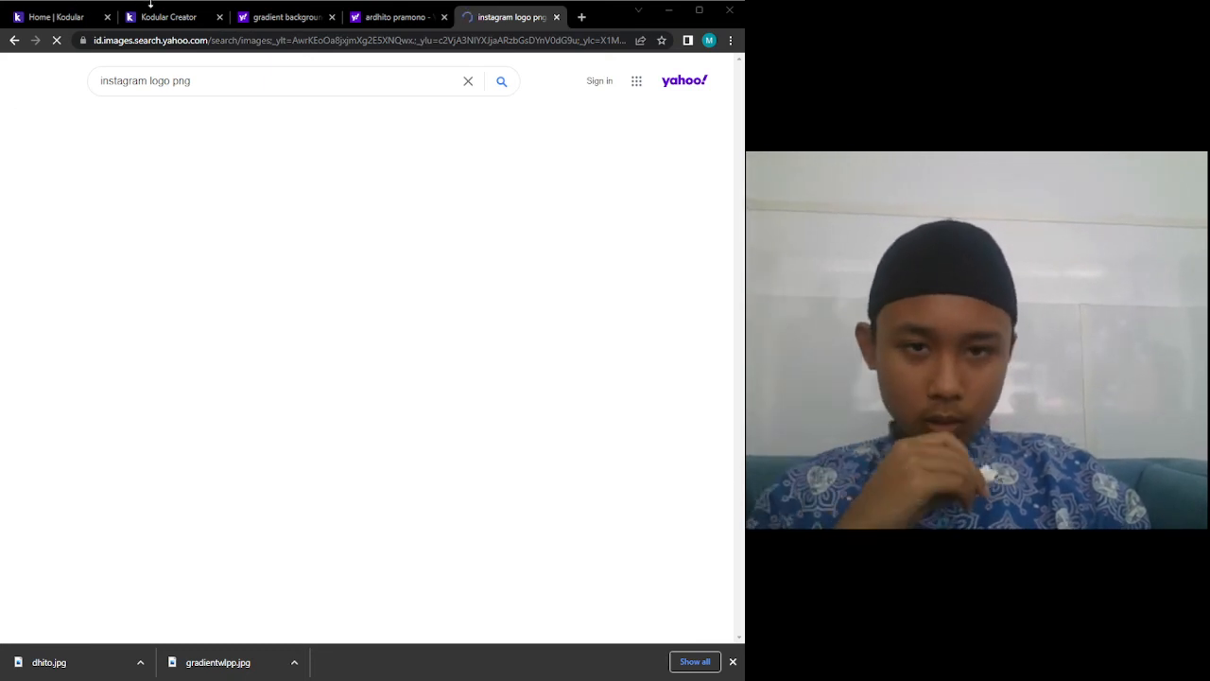
{"action": "left_click", "coordinate": [153, 11]}
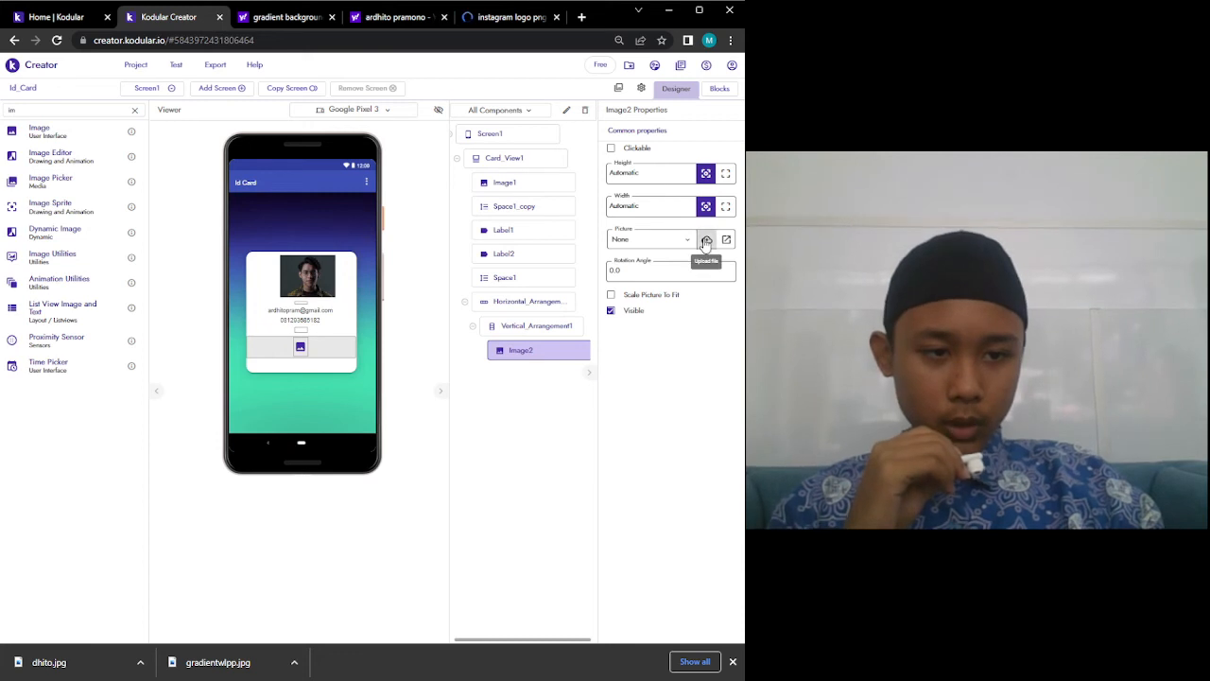
Upload Instagram_logo_2016.svg.webp to the project assets from the Picture asset list.
{"action": "left_click", "coordinate": [706, 240]}
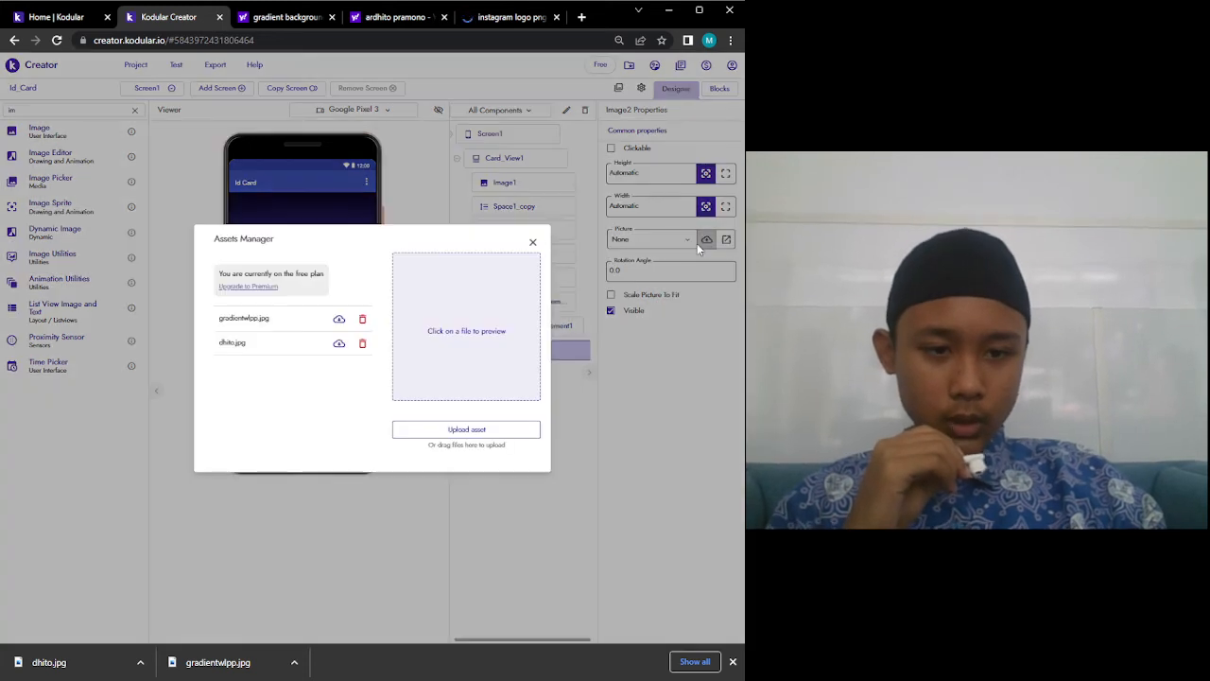
{"action": "left_click", "coordinate": [497, 432]}
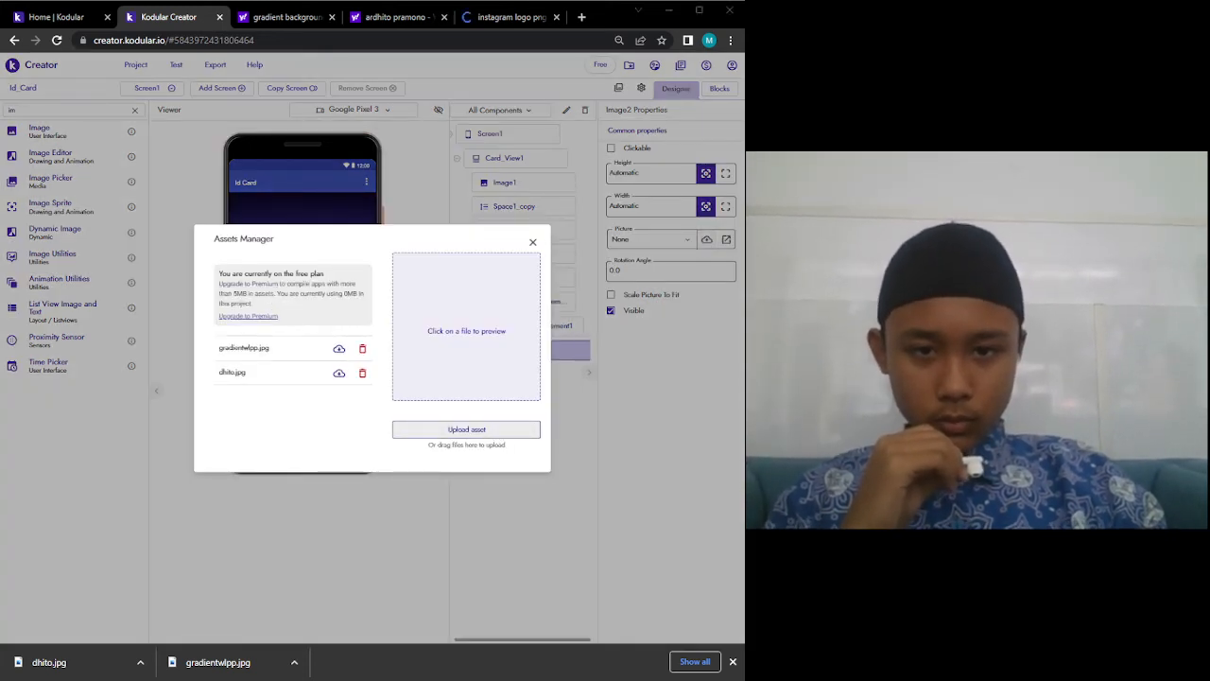
{"action": "double_click", "coordinate": [189, 132]}
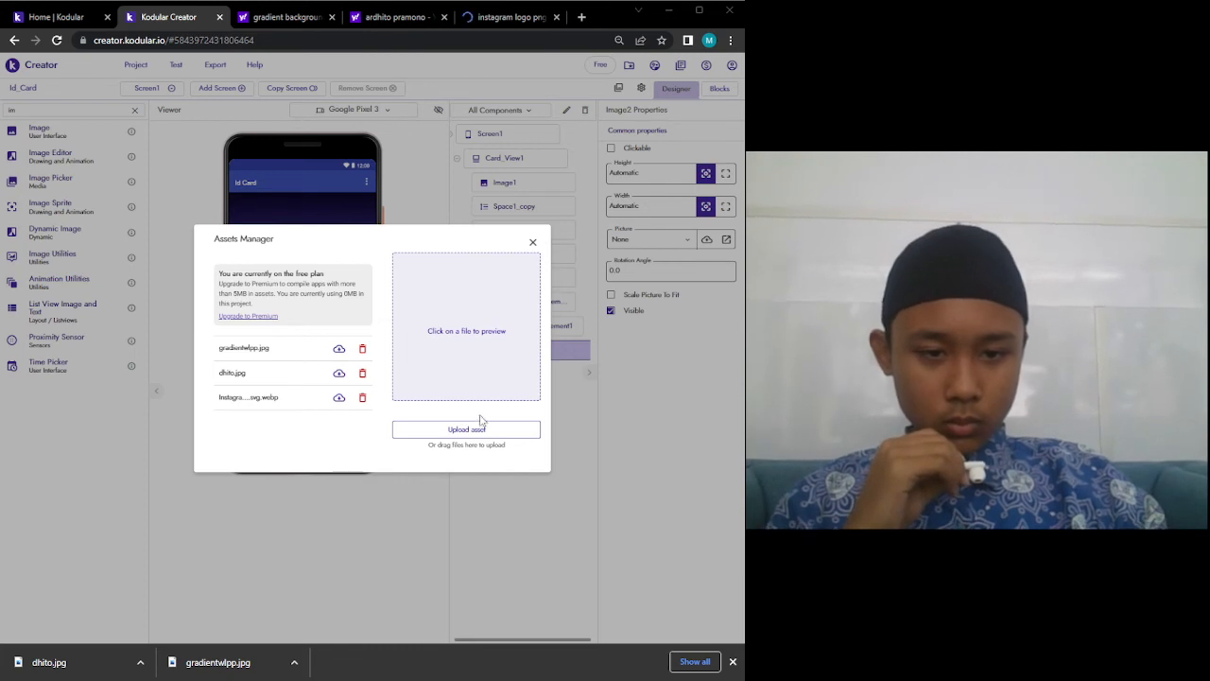
{"action": "left_click", "coordinate": [241, 401]}
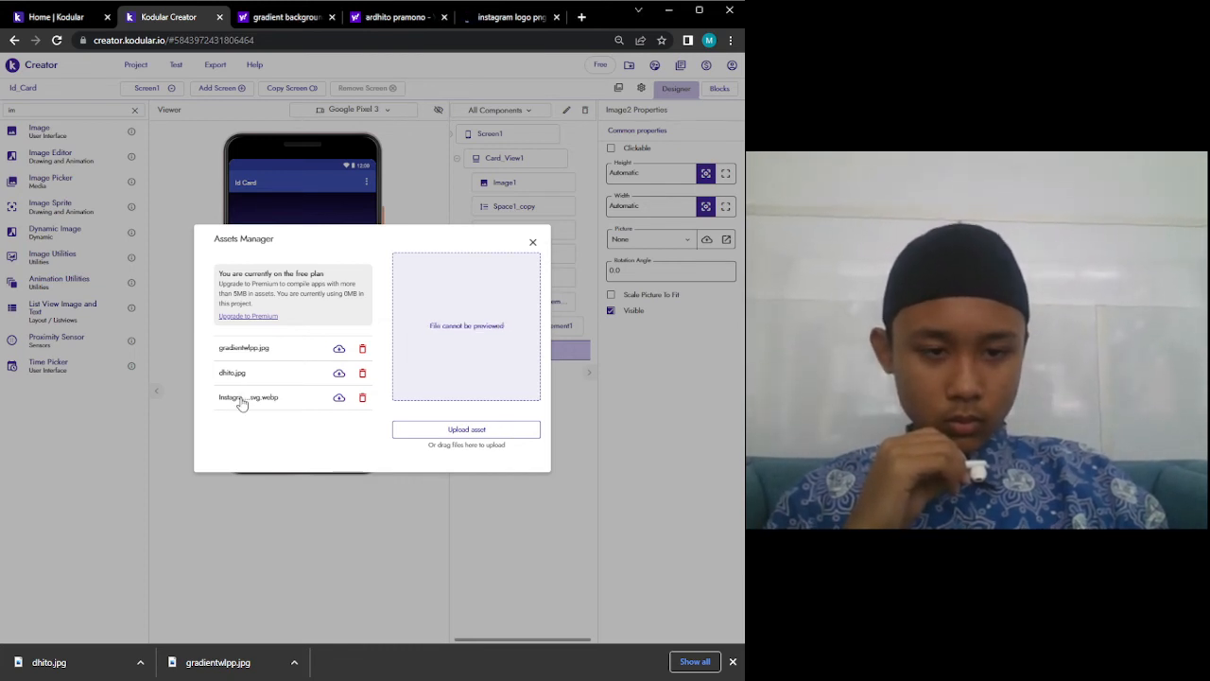
Re-upload the Instagram logo, accept overwriting the existing copy, and close the asset list.
{"action": "left_click", "coordinate": [441, 430]}
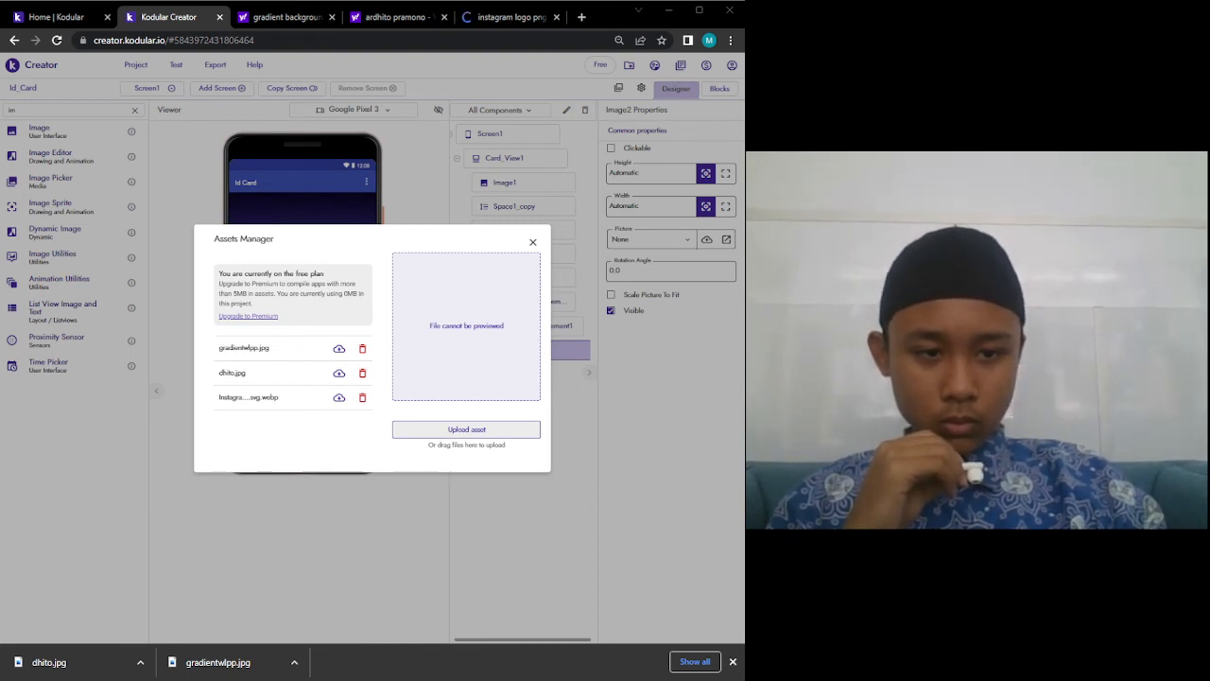
{"action": "left_click", "coordinate": [515, 336]}
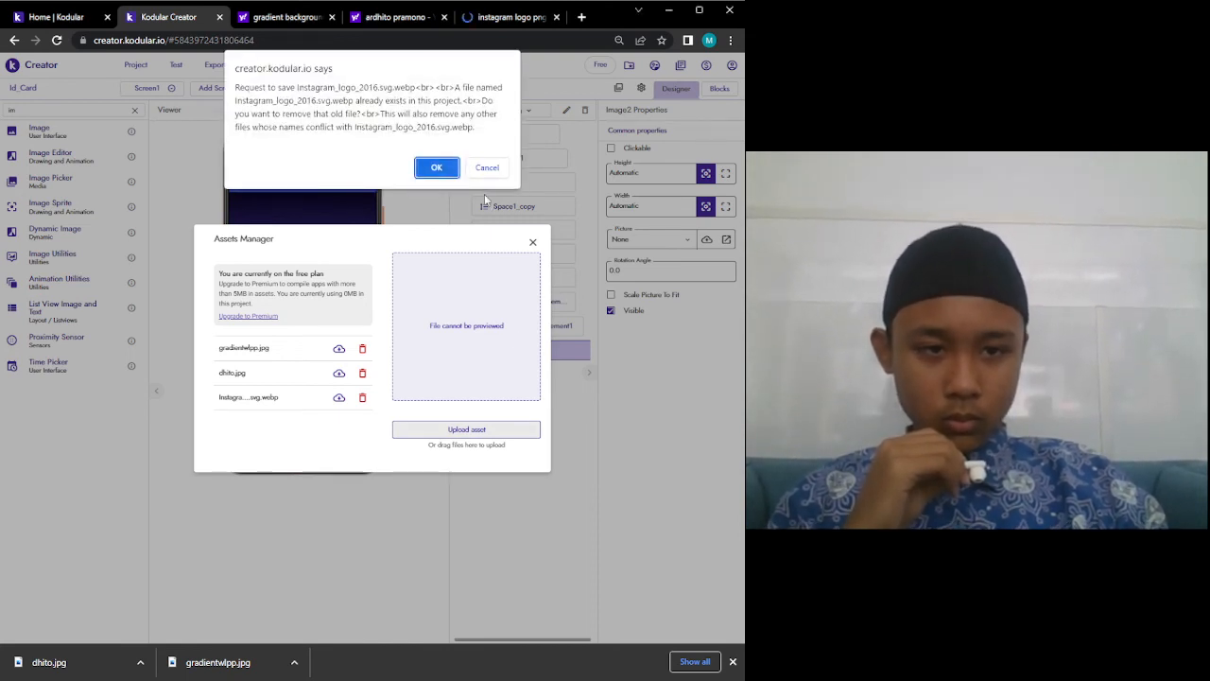
{"action": "left_click", "coordinate": [440, 169]}
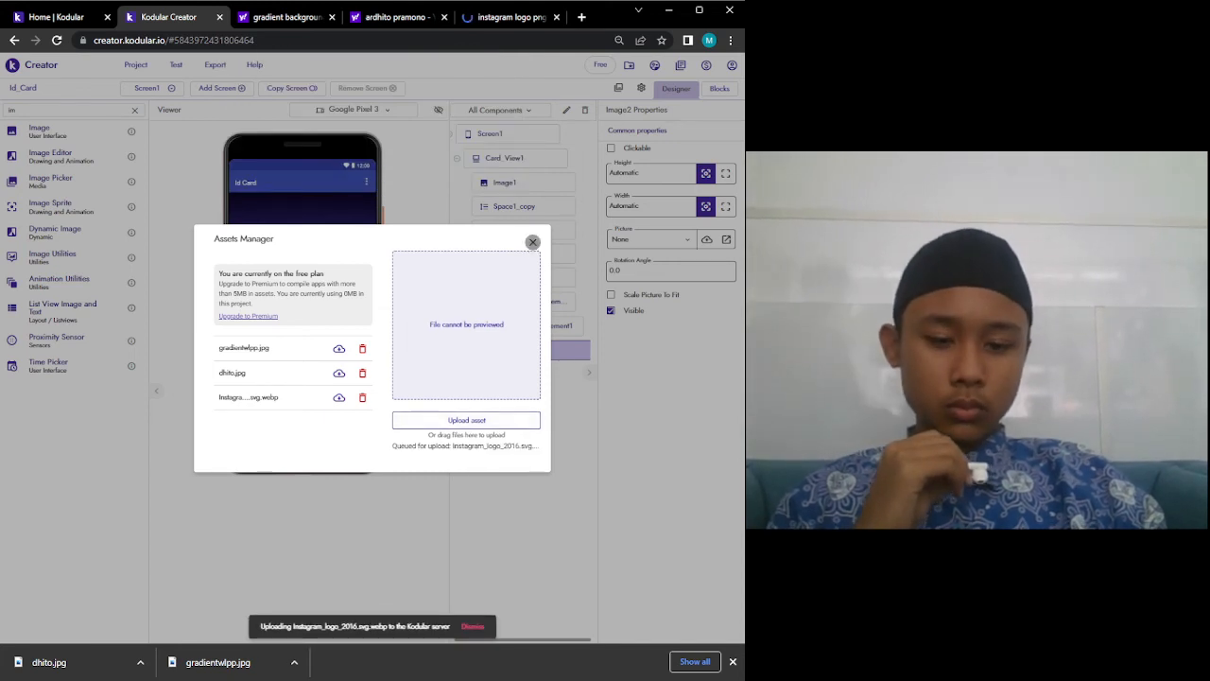
{"action": "left_click", "coordinate": [533, 243]}
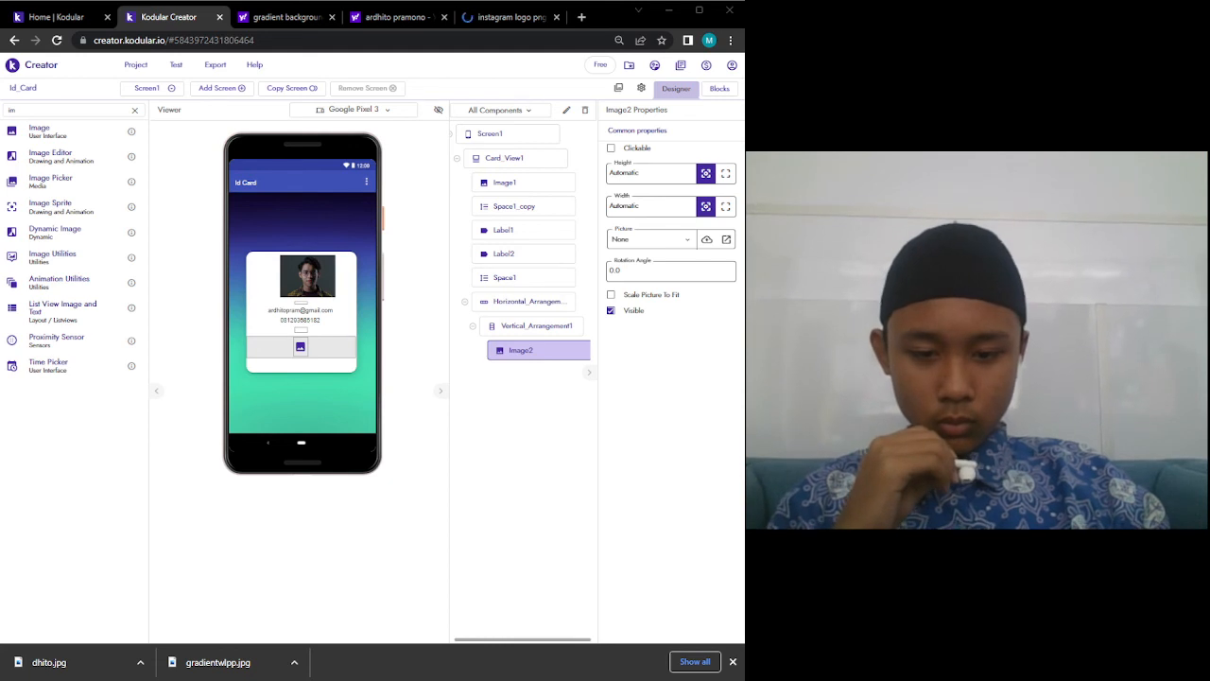
Upload OIP.jpg to the project assets.
{"action": "left_click", "coordinate": [661, 240]}
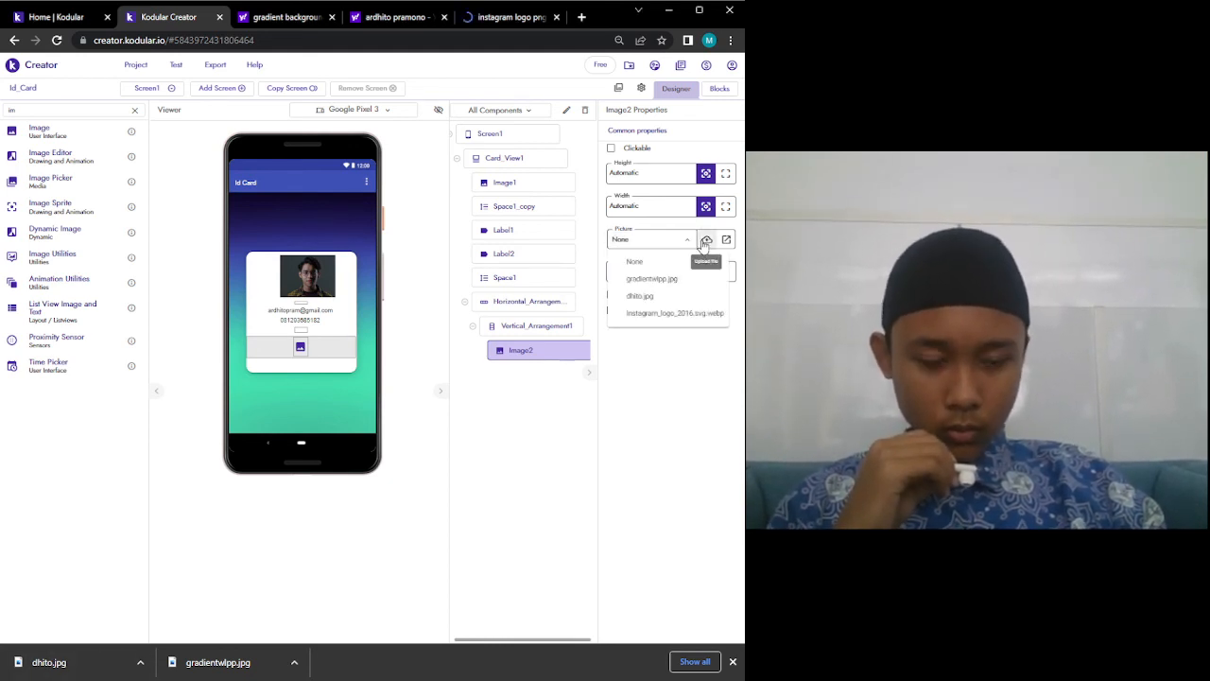
{"action": "left_click", "coordinate": [706, 240]}
{"action": "left_click", "coordinate": [453, 437]}
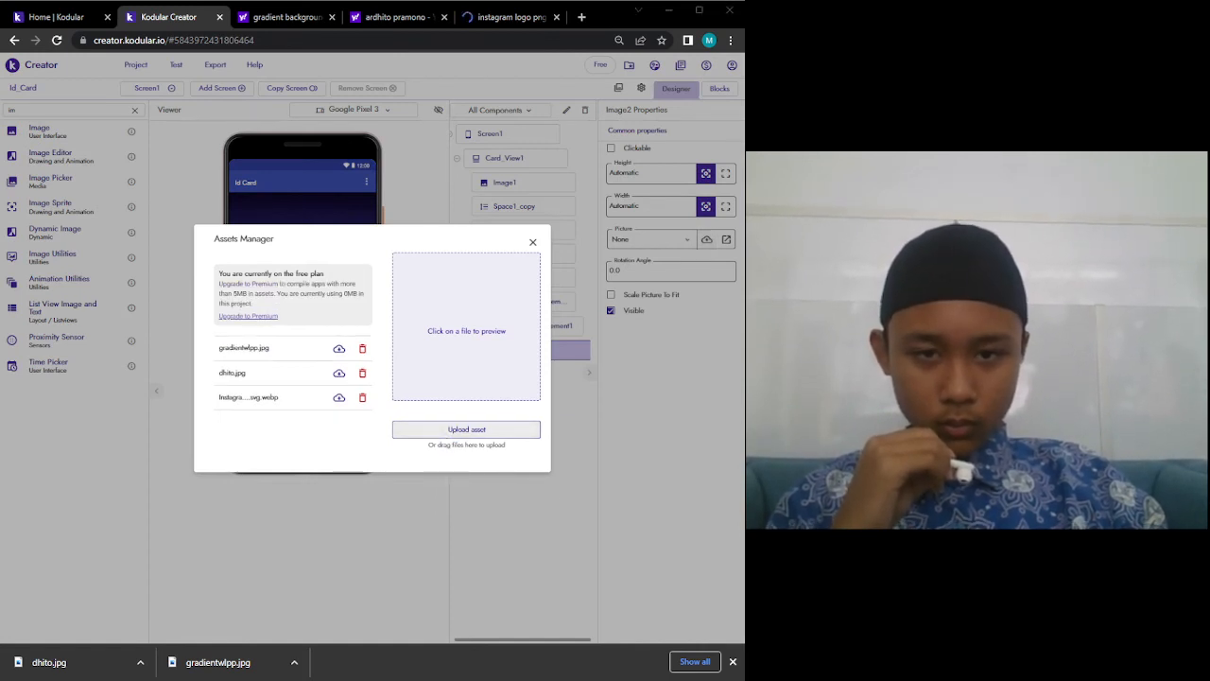
{"action": "double_click", "coordinate": [332, 316]}
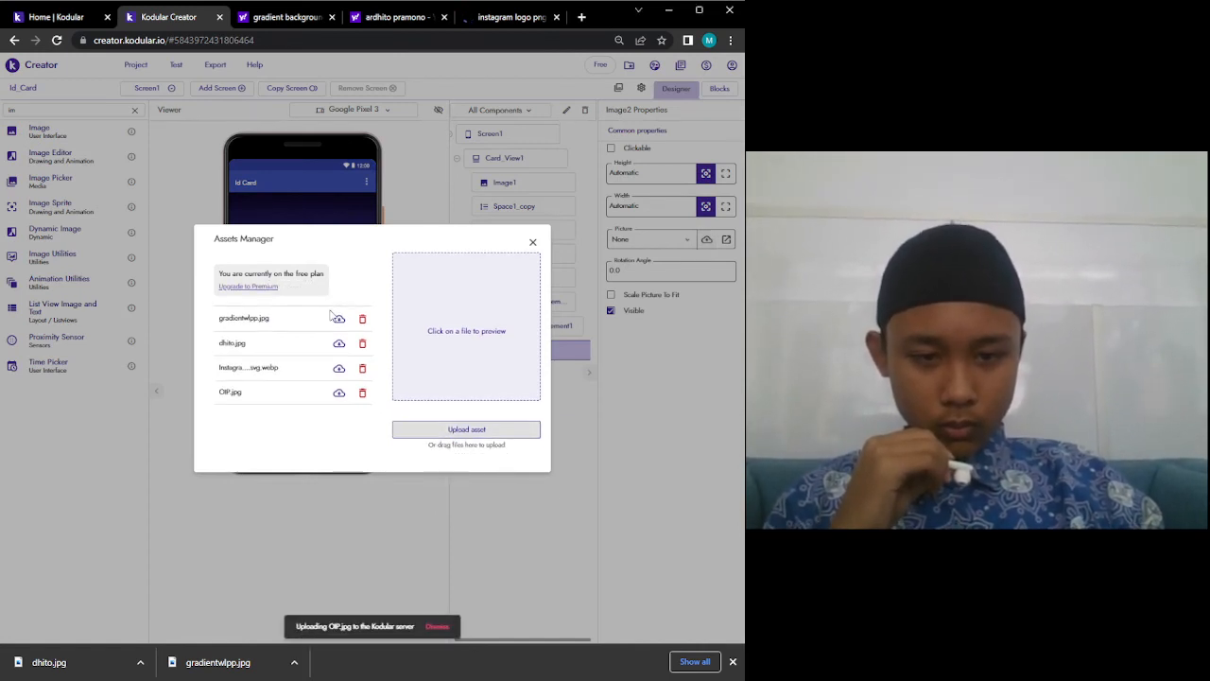
{"action": "left_click", "coordinate": [531, 244]}
Set Image2's Picture to OIP.jpg with Height 30px and Width 30px.
{"action": "left_click", "coordinate": [648, 239]}
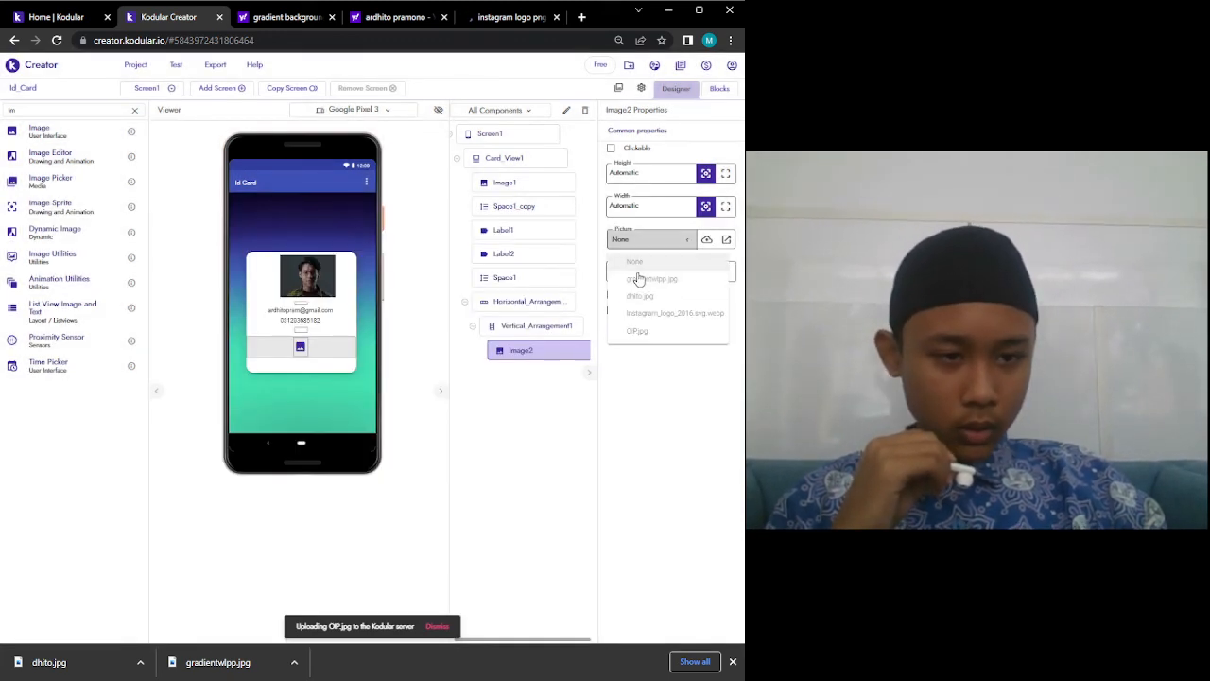
{"action": "left_click", "coordinate": [645, 332]}
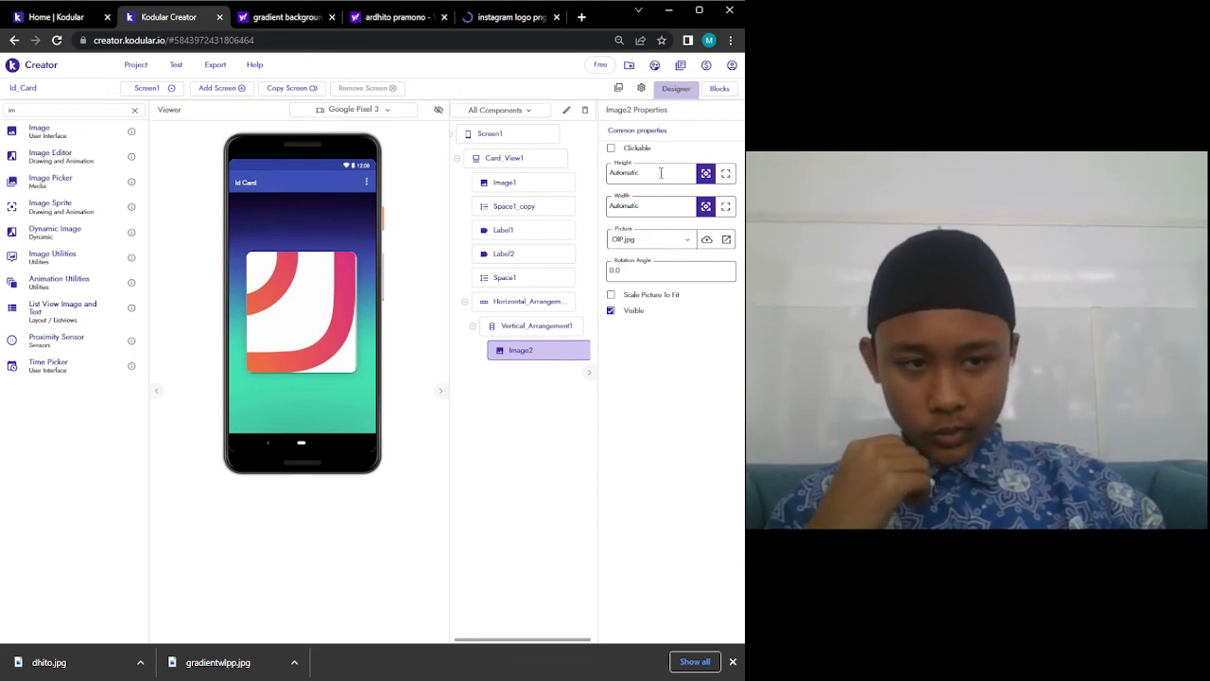
{"action": "type", "text": "30"}
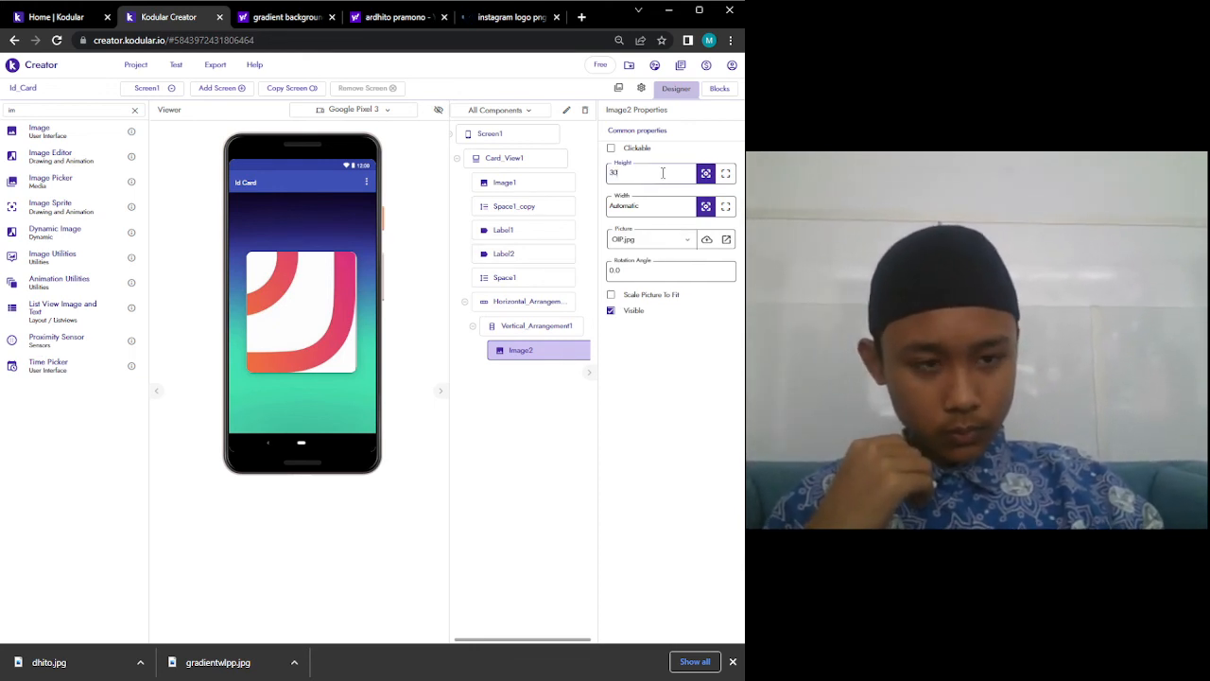
{"action": "left_click", "coordinate": [668, 209]}
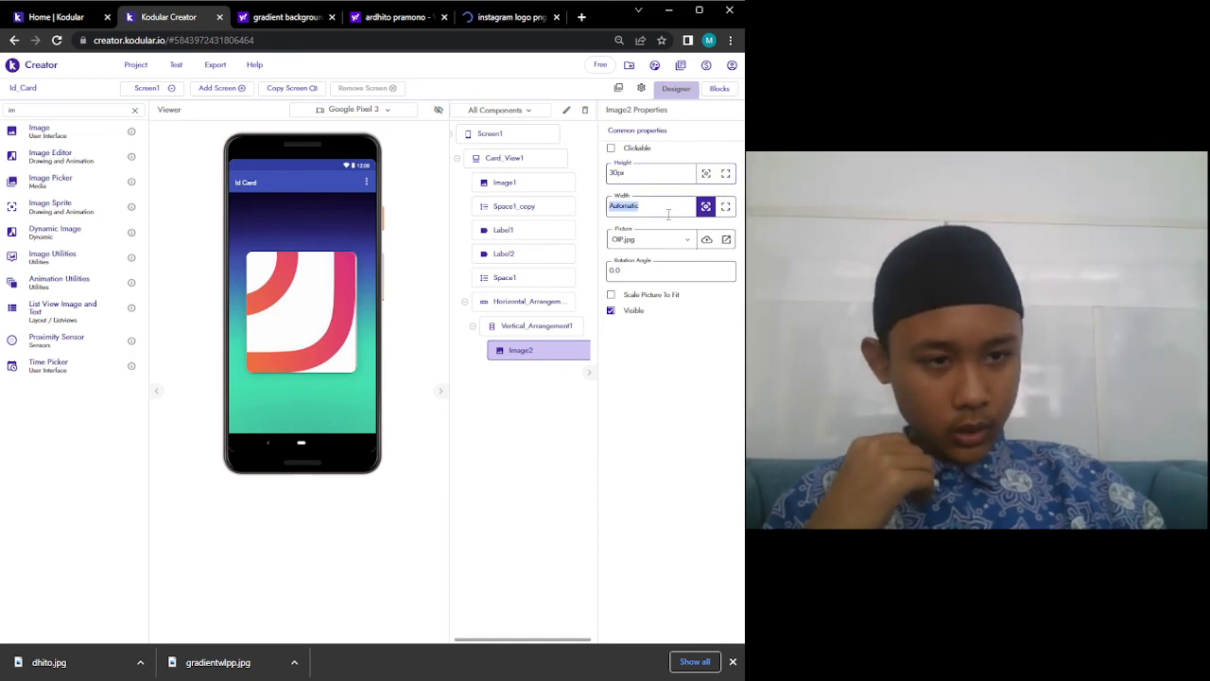
{"action": "type", "text": "30"}
{"action": "key", "text": "Return"}
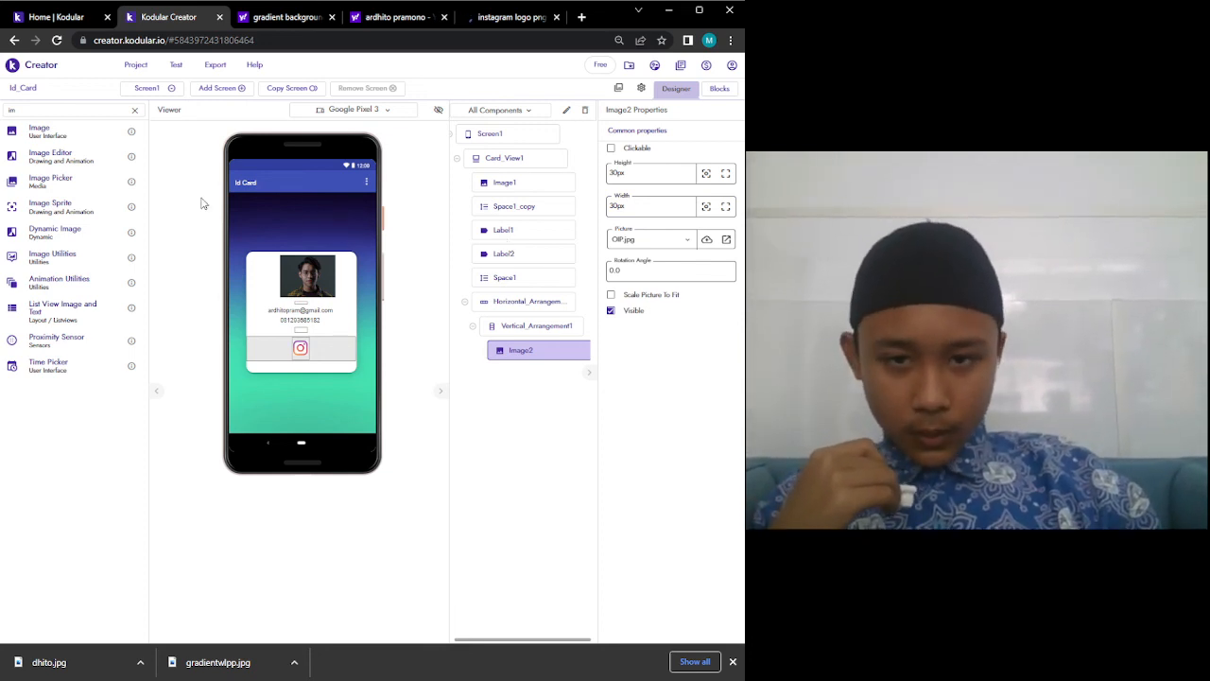
Place a Space in Vertical_Arrangement1 beneath the Instagram icon and set its Height to 5px.
{"action": "key", "text": "BackSpace"}
{"action": "key", "text": "BackSpace"}
{"action": "type", "text": "sp"}
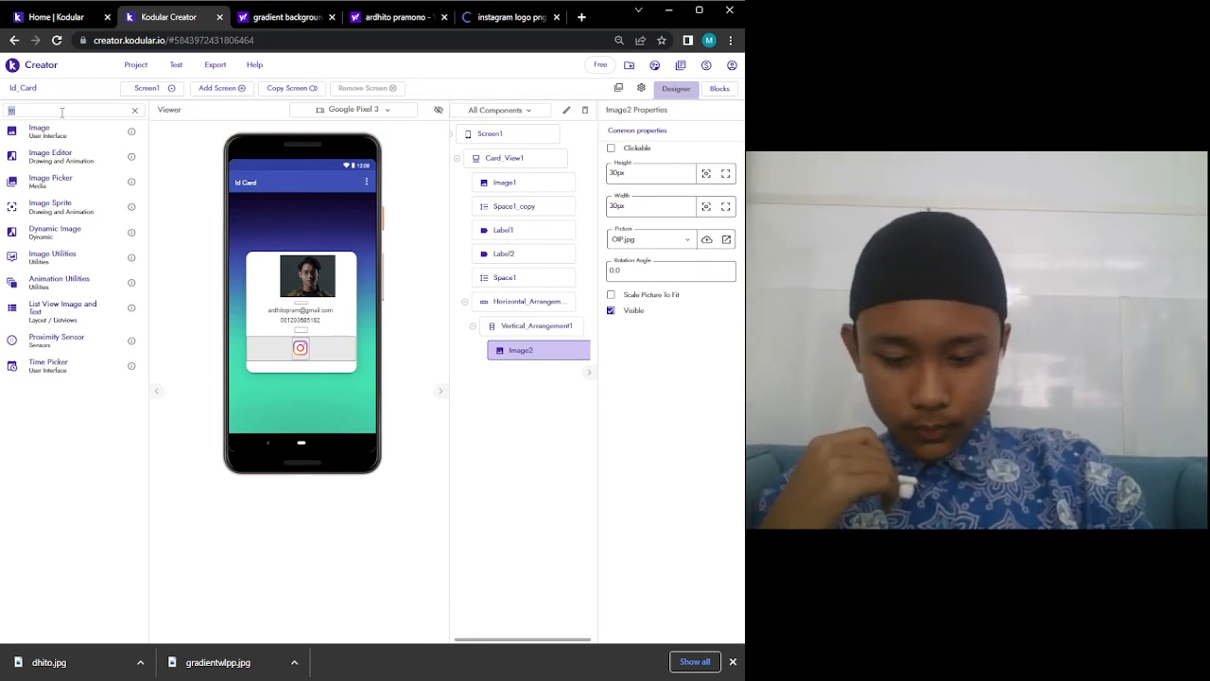
{"action": "type", "text": "ace"}
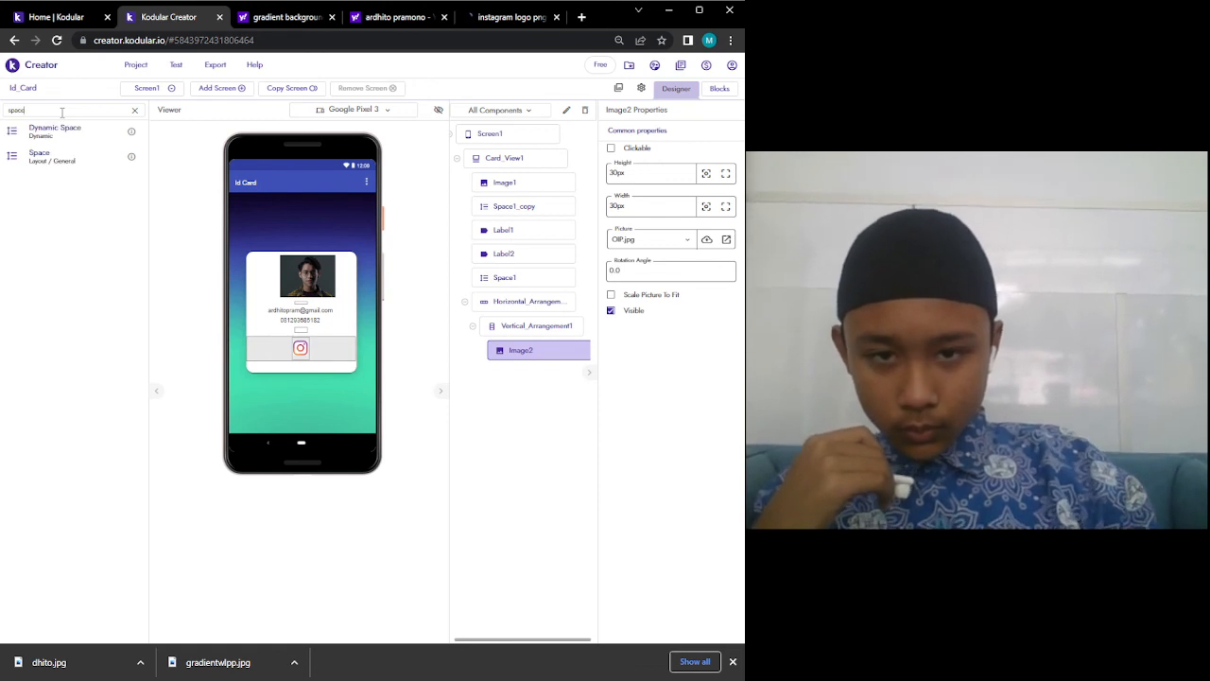
{"action": "left_click_drag", "start_coordinate": [50, 159], "coordinate": [300, 365]}
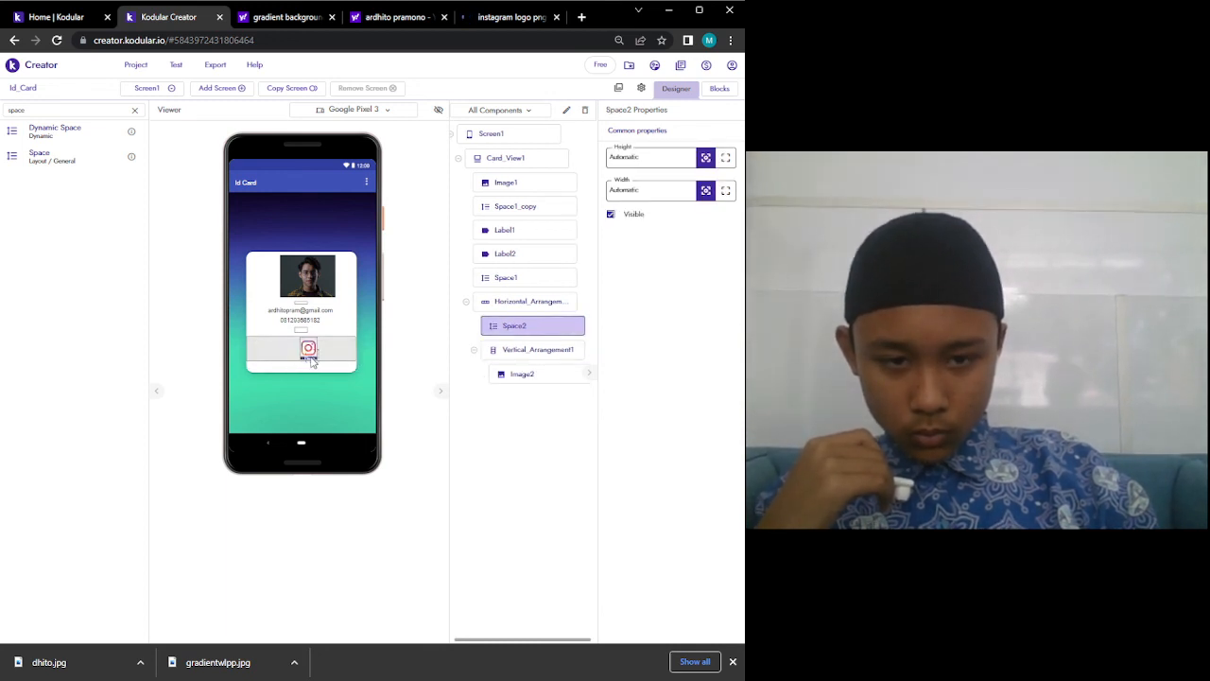
{"action": "left_click_drag", "start_coordinate": [312, 362], "coordinate": [313, 363]}
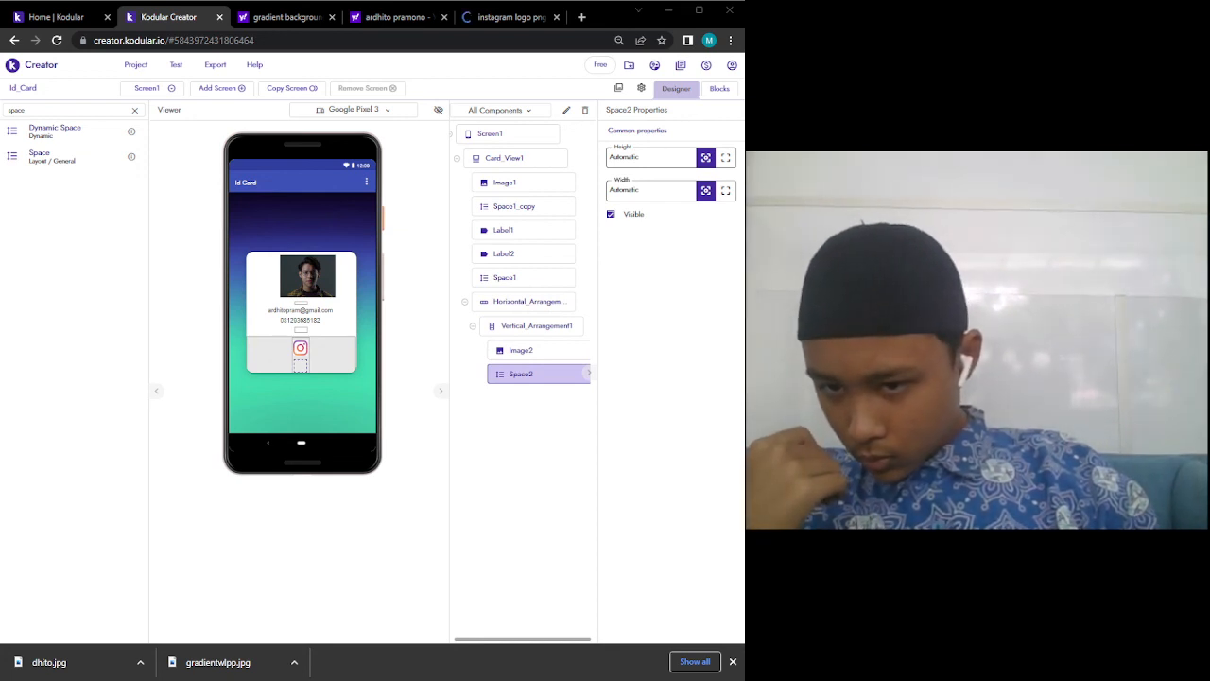
{"action": "left_click", "coordinate": [658, 162]}
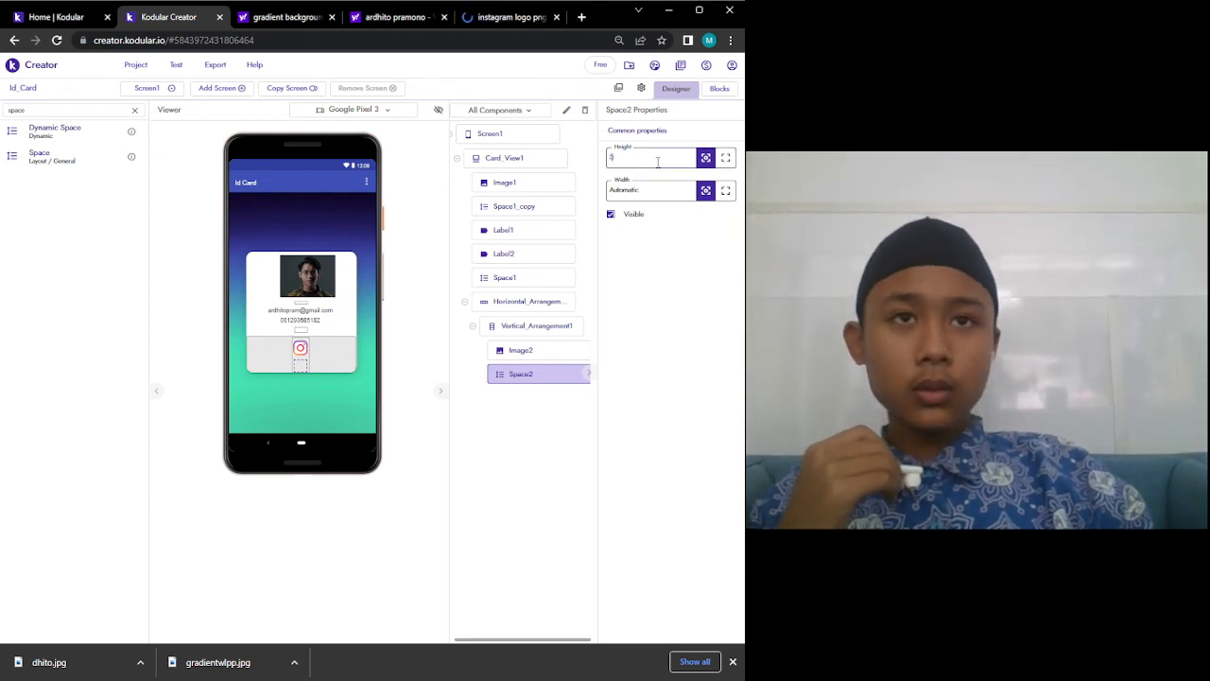
{"action": "type", "text": "5"}
{"action": "key", "text": "Return"}
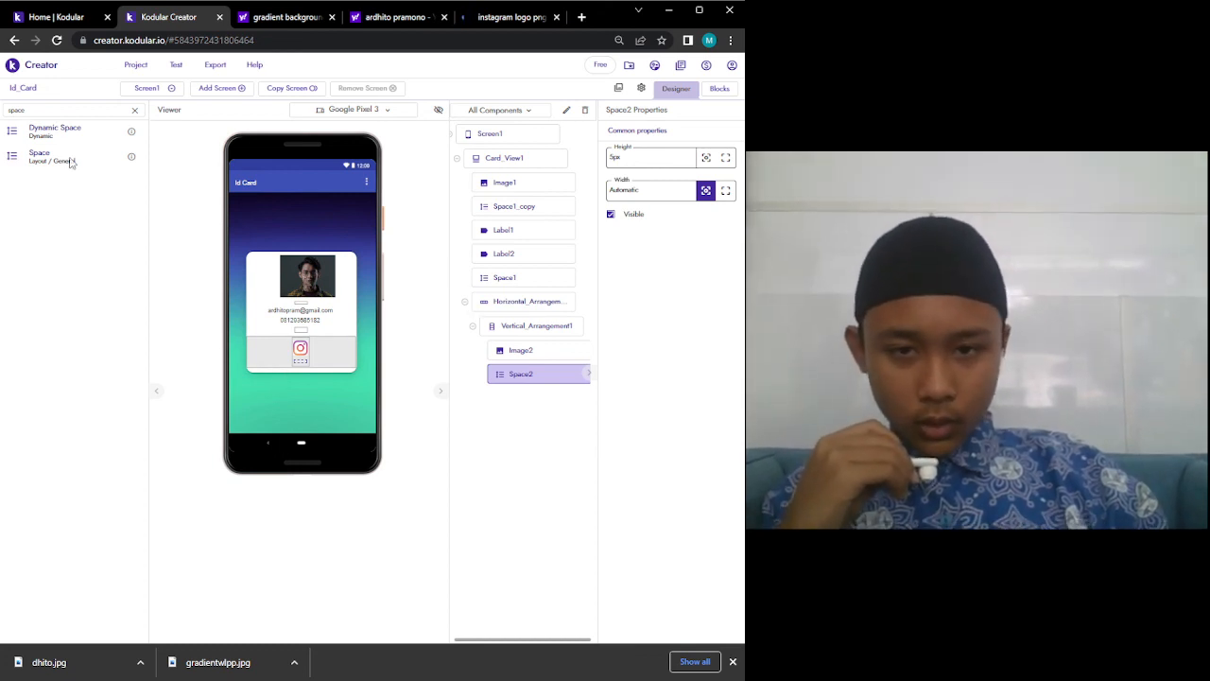
Find Label in the palette and drop it beneath Space2 in the card.
{"action": "double_click", "coordinate": [49, 112]}
{"action": "type", "text": "la"}
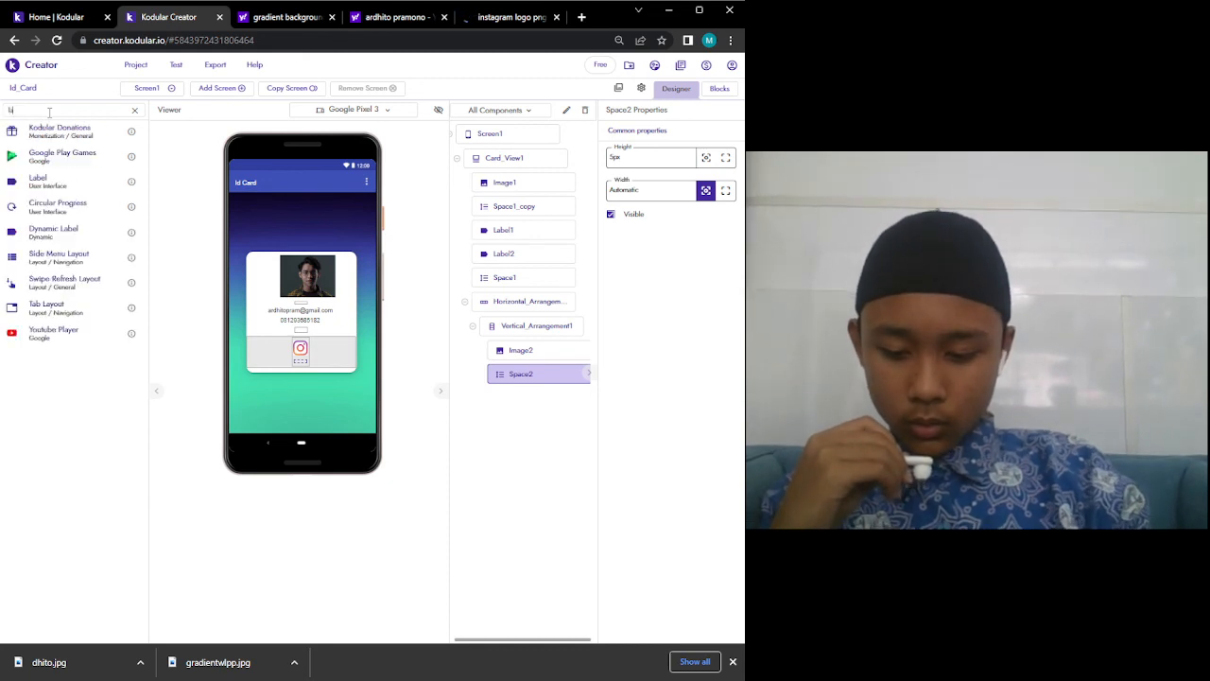
{"action": "type", "text": "bel"}
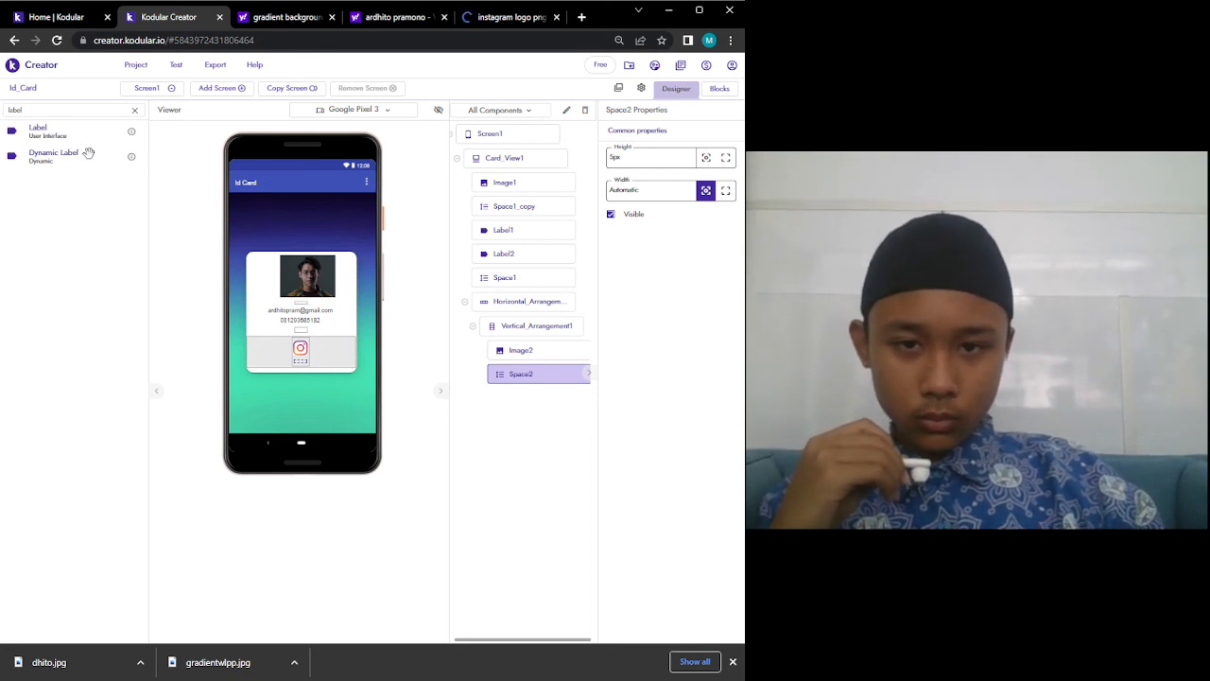
{"action": "left_click_drag", "start_coordinate": [54, 136], "coordinate": [298, 364]}
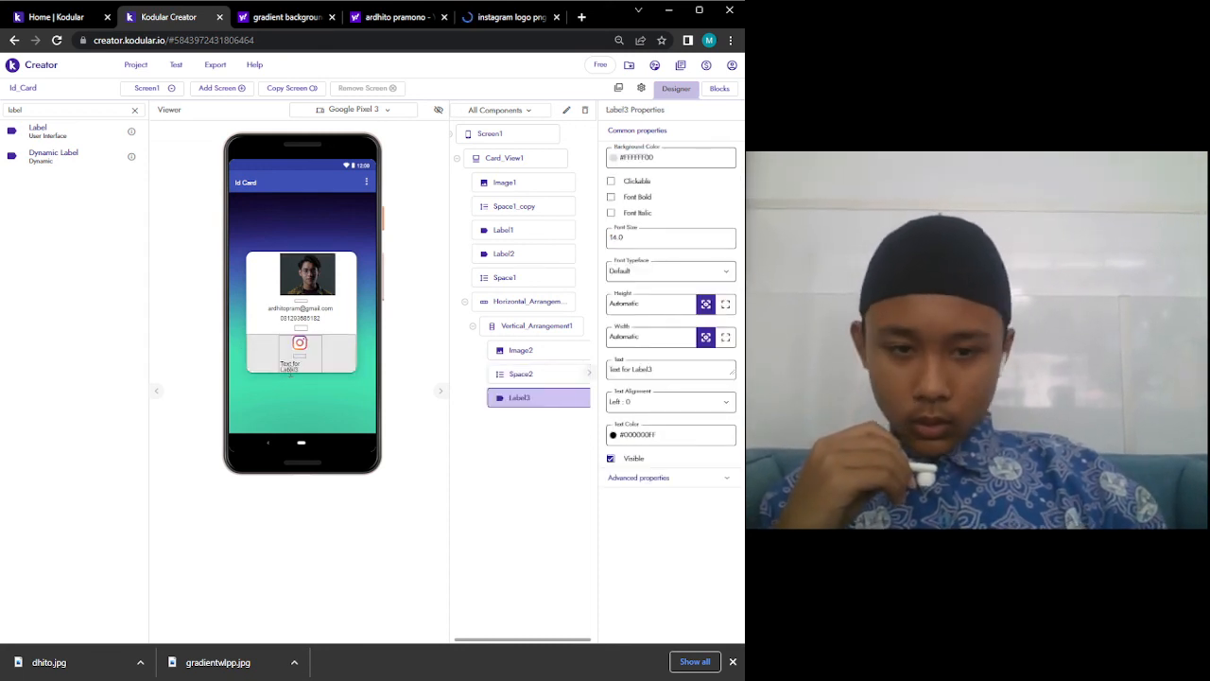
Replace Label3's placeholder text with the Instagram username.
{"action": "triple_click", "coordinate": [658, 368]}
{"action": "key", "text": "BackSpace"}
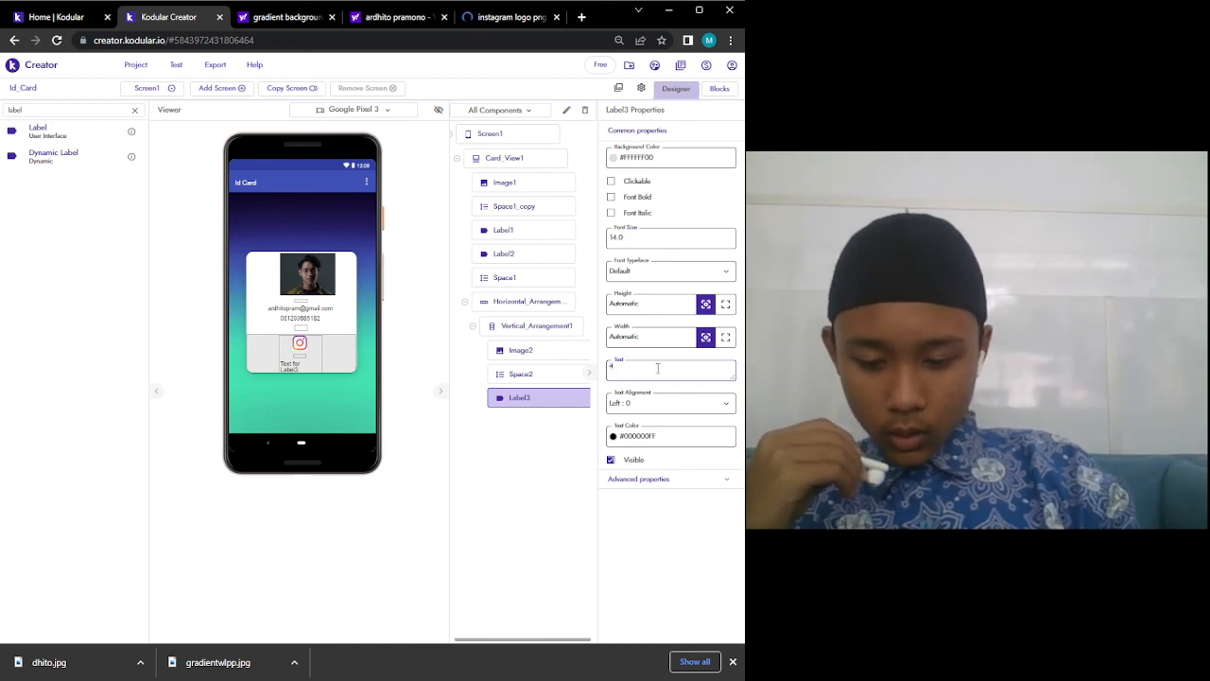
{"action": "type", "text": "ardhit"}
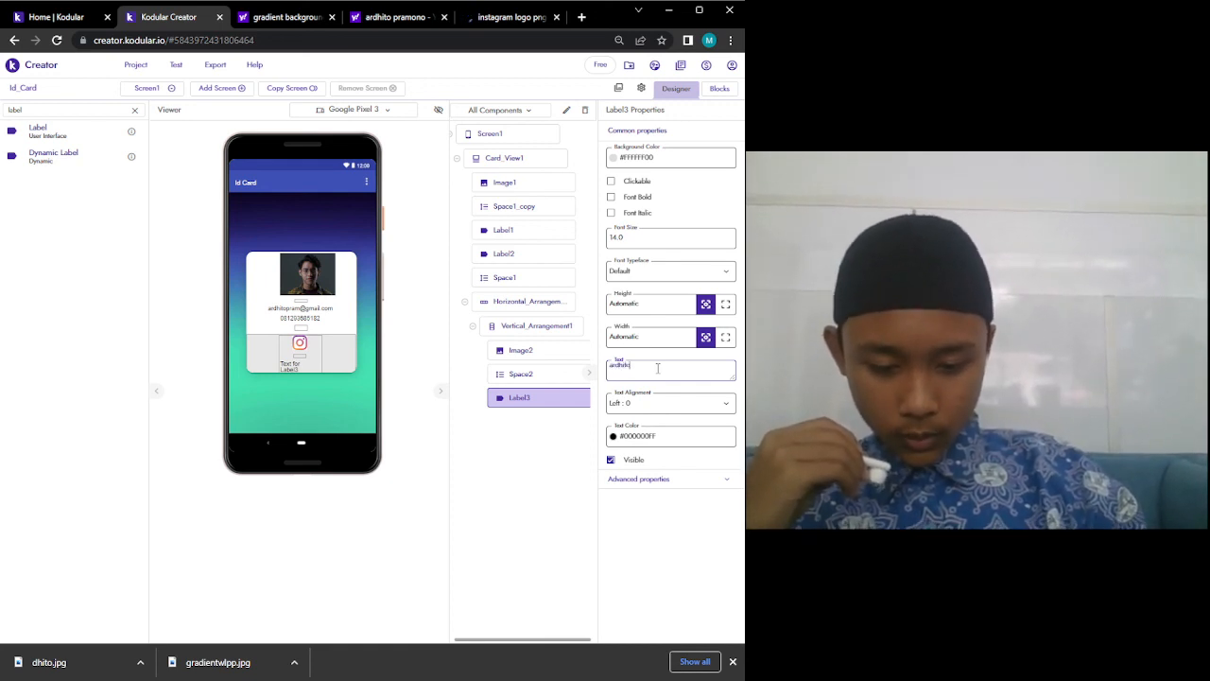
{"action": "type", "text": "opramo"}
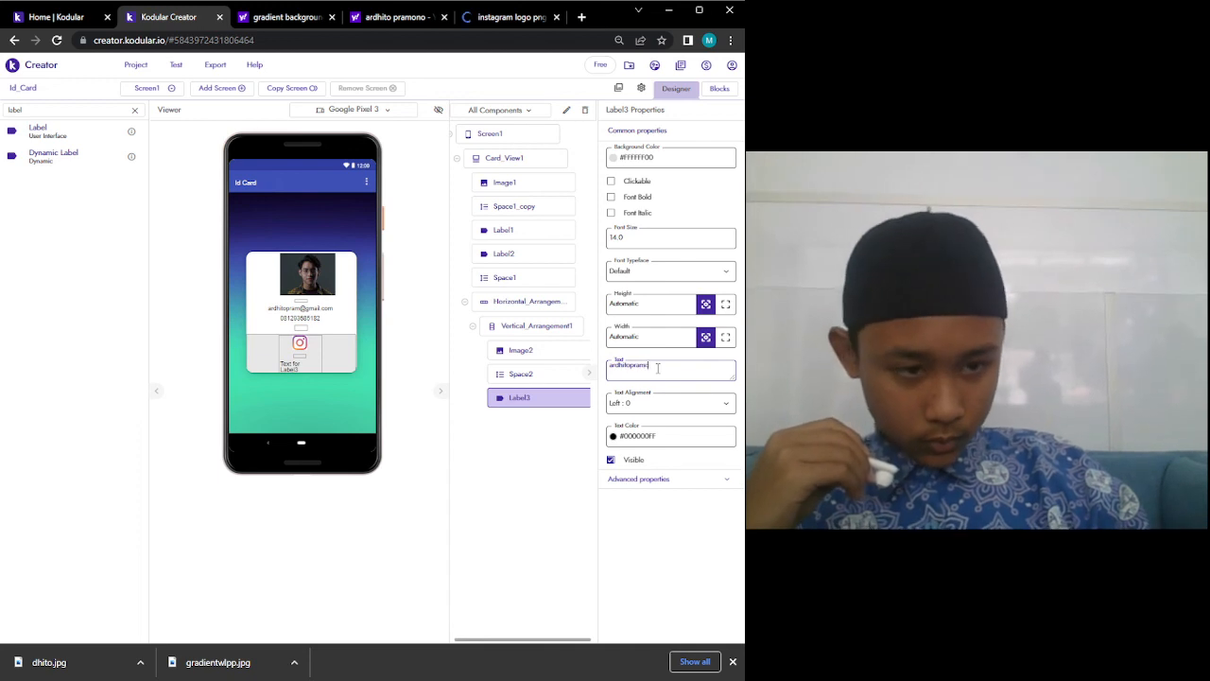
{"action": "type", "text": "no"}
{"action": "key", "text": "Return"}
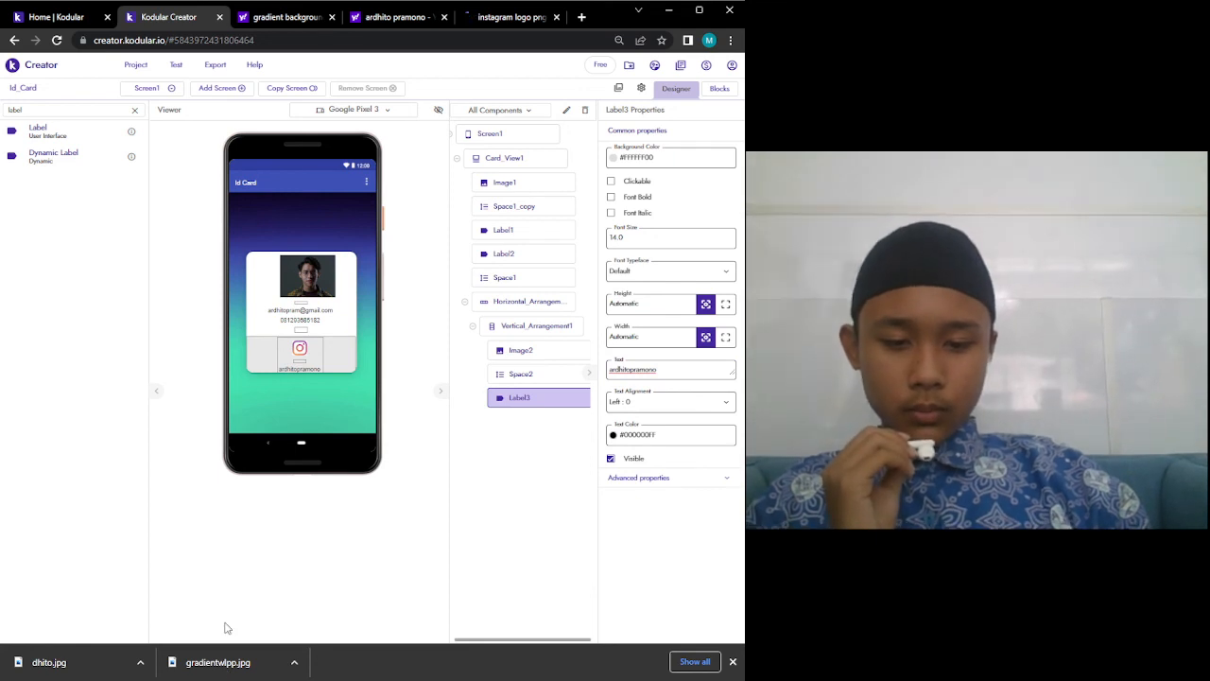
{"action": "left_click", "coordinate": [227, 678]}
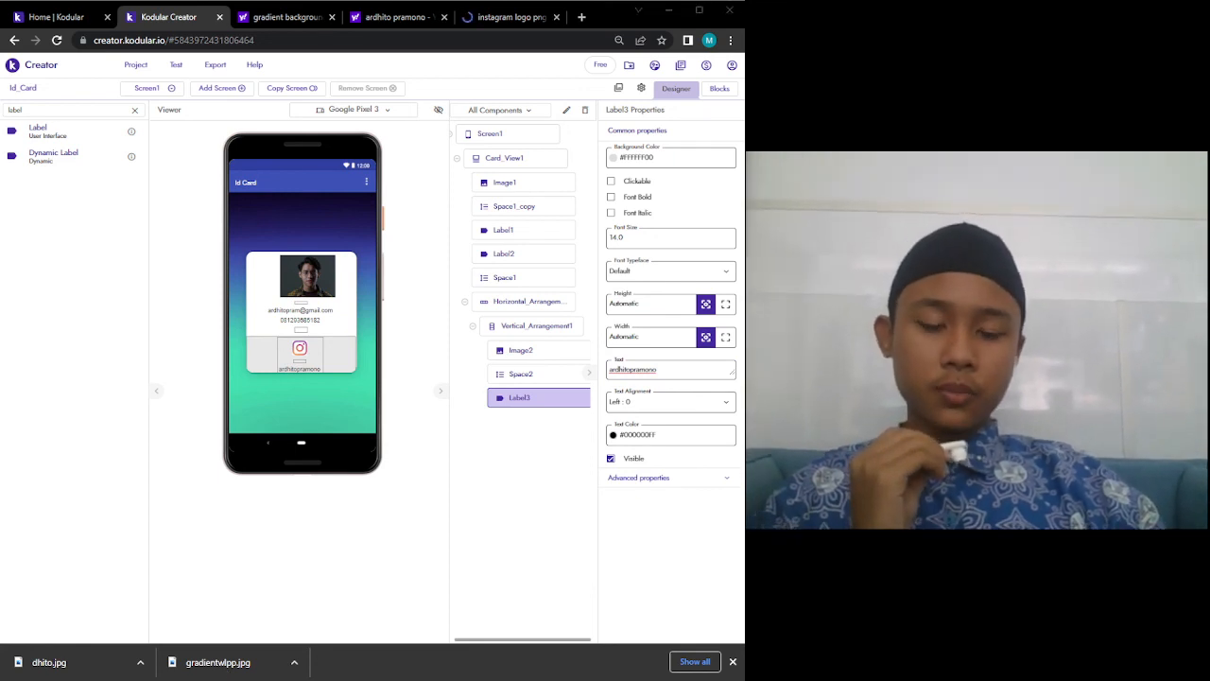